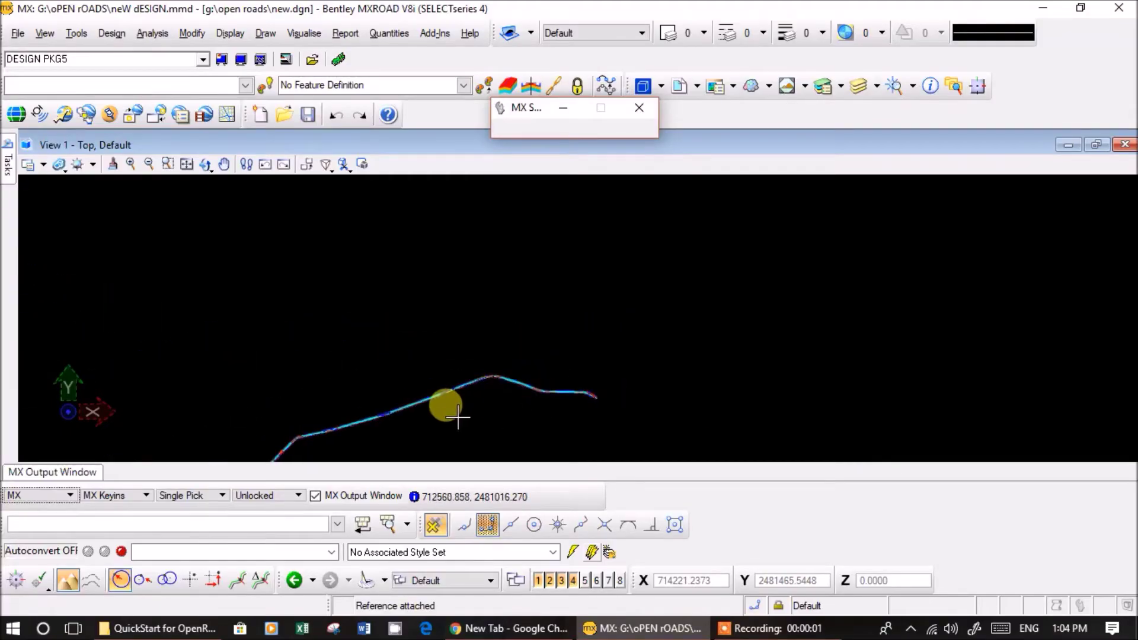
- Switch the interface to the MicroStation CAD menu layout from the File menu
{"action": "middle_click_drag", "start_coordinate": [457, 418], "coordinate": [716, 283]}
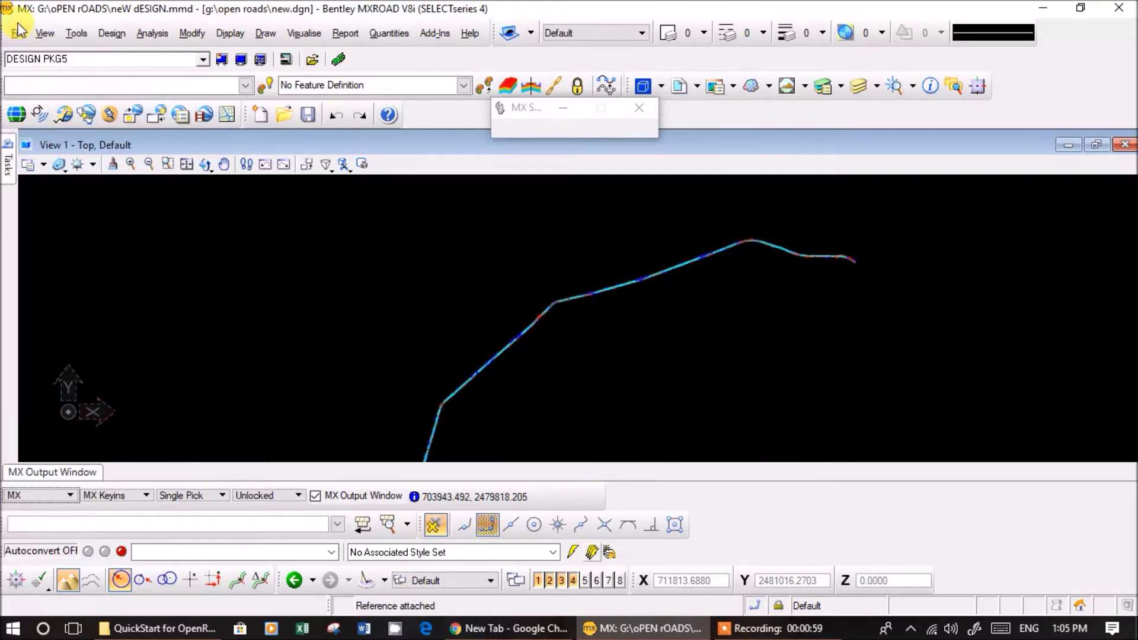
{"action": "left_click", "coordinate": [17, 33]}
{"action": "left_click", "coordinate": [47, 52]}
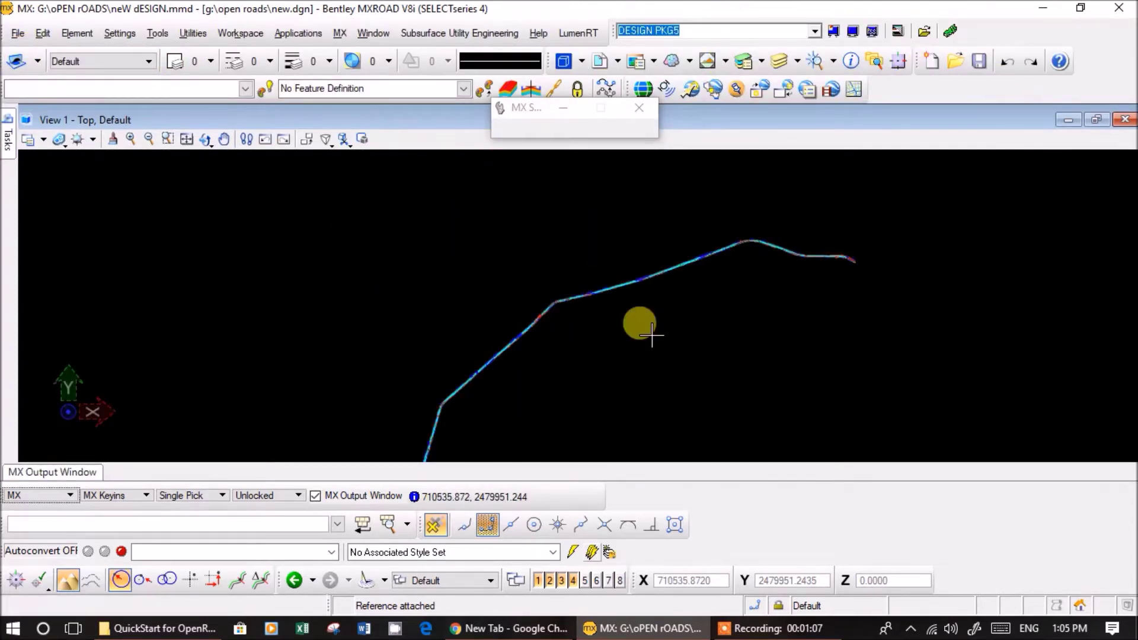
- Pan and zoom into the alignment and bring up the References list
{"action": "middle_click_drag", "start_coordinate": [516, 358], "coordinate": [534, 336]}
{"action": "scroll", "coordinate": [842, 224], "scroll_direction": "up", "scroll_amount": 6}
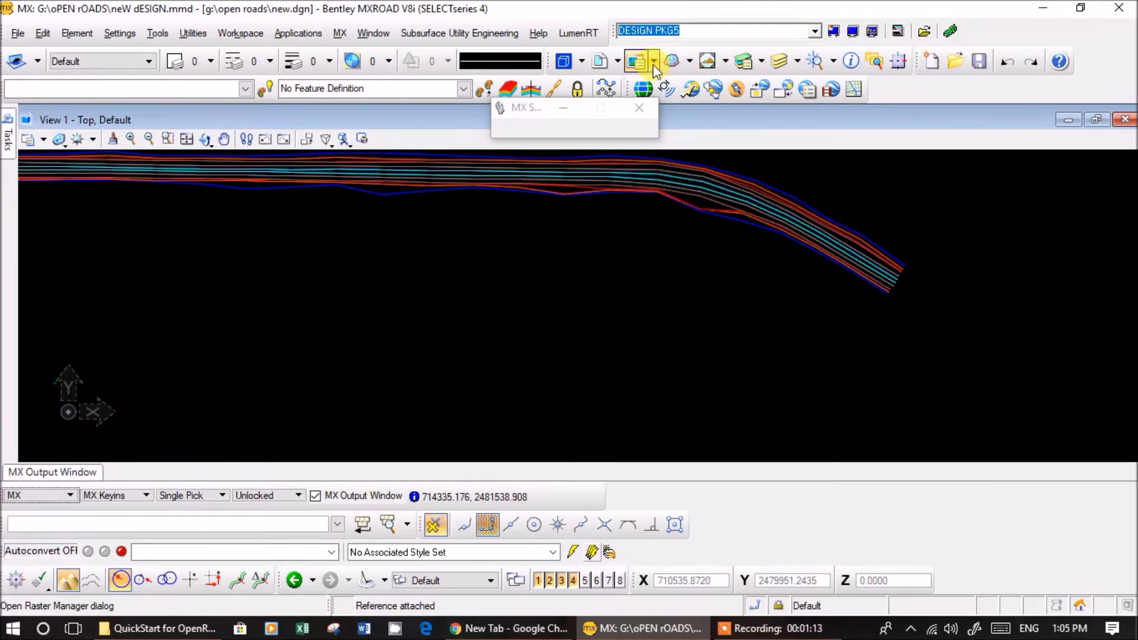
{"action": "left_click", "coordinate": [599, 63]}
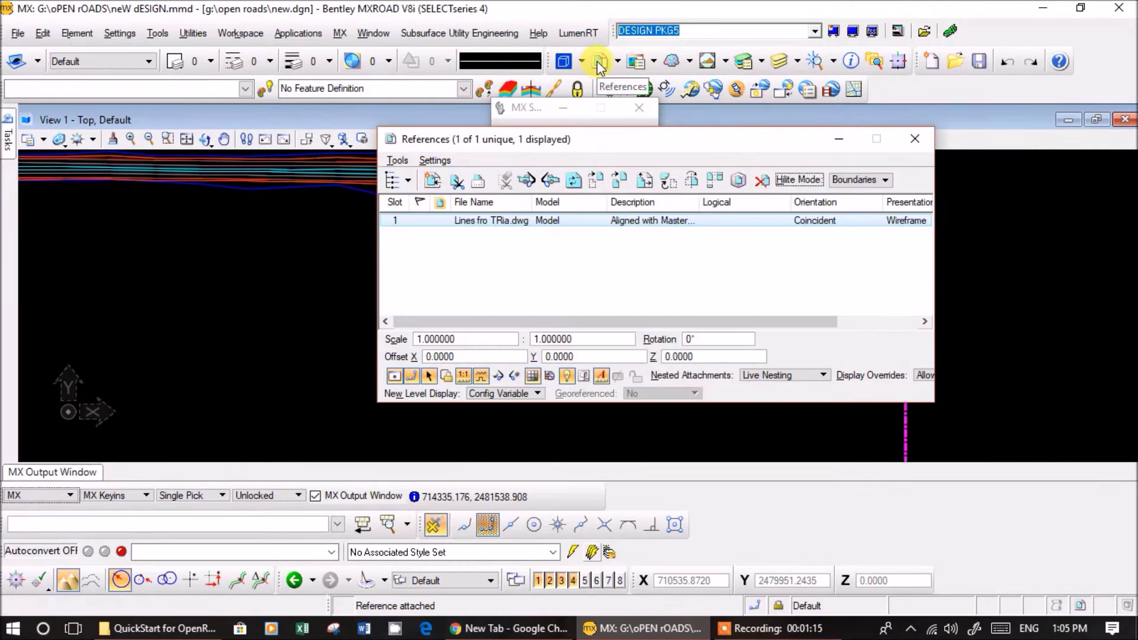
- Detach the Lines fro TRia.dwg reference
{"action": "right_click", "coordinate": [507, 218]}
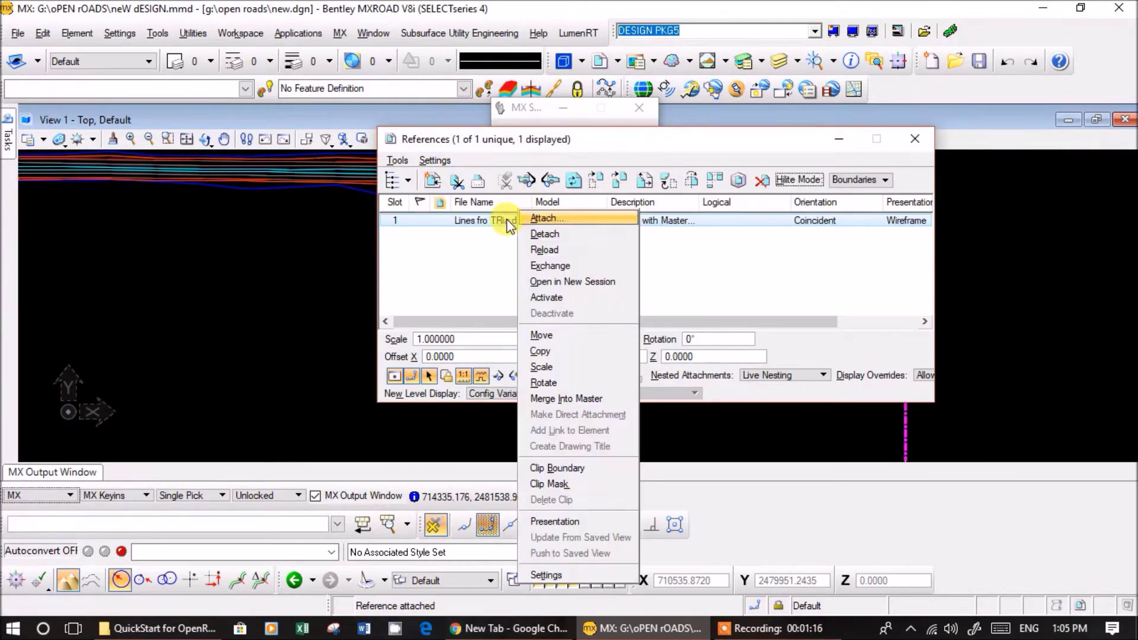
{"action": "left_click", "coordinate": [552, 229]}
{"action": "left_click", "coordinate": [508, 277]}
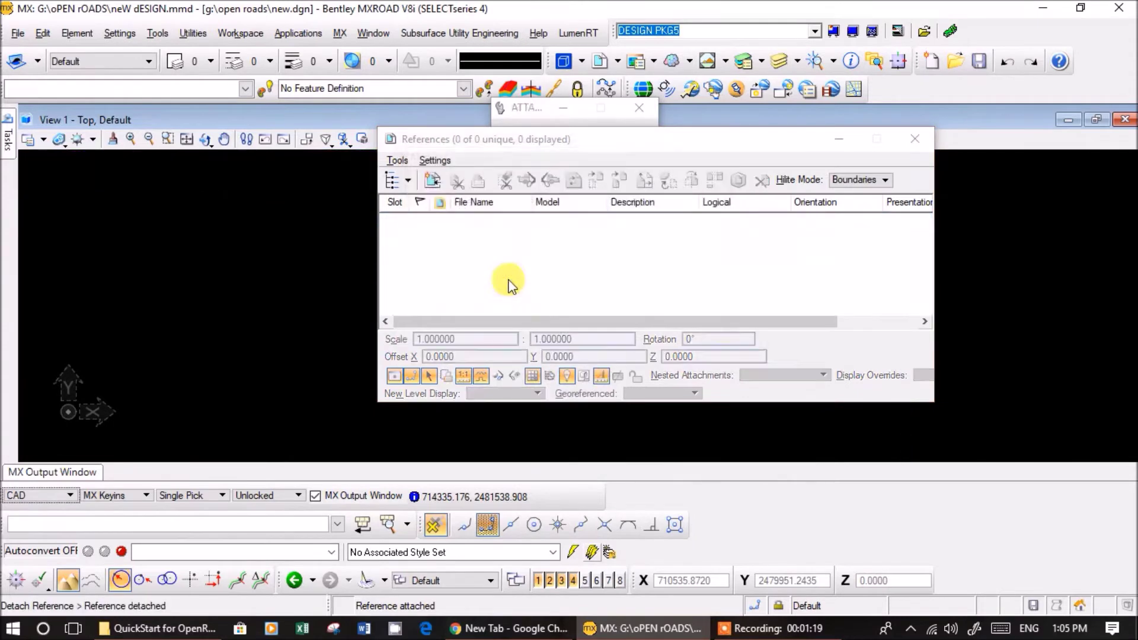
- Re-attach Lines fro TRia.dwg from the Topo Data > Package 5 folder
{"action": "left_click", "coordinate": [431, 180]}
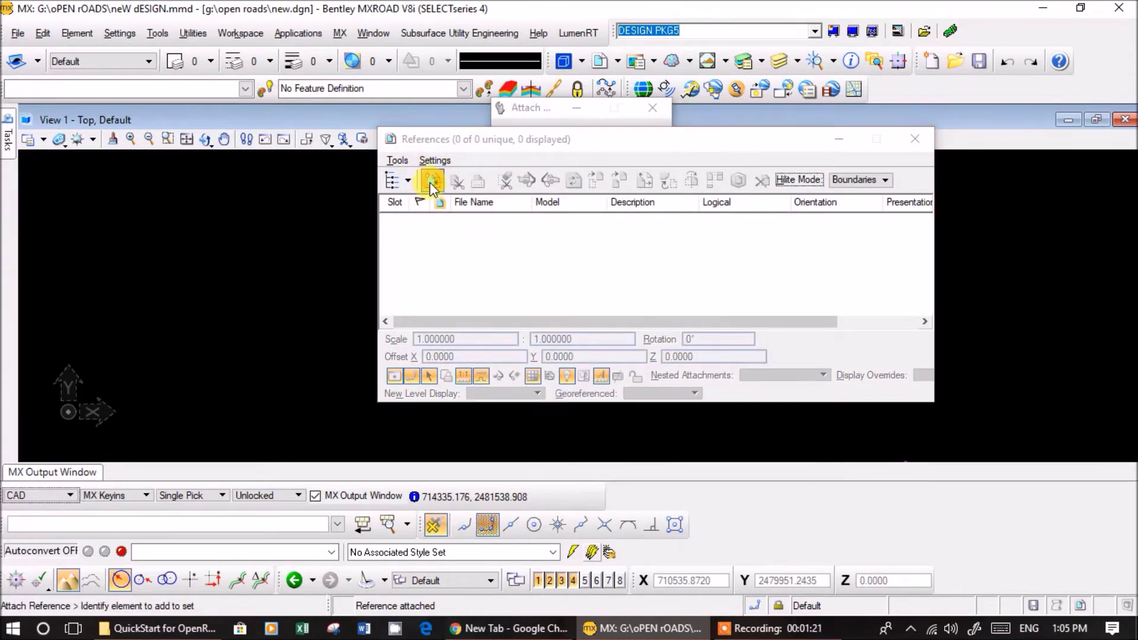
{"action": "left_click", "coordinate": [684, 155]}
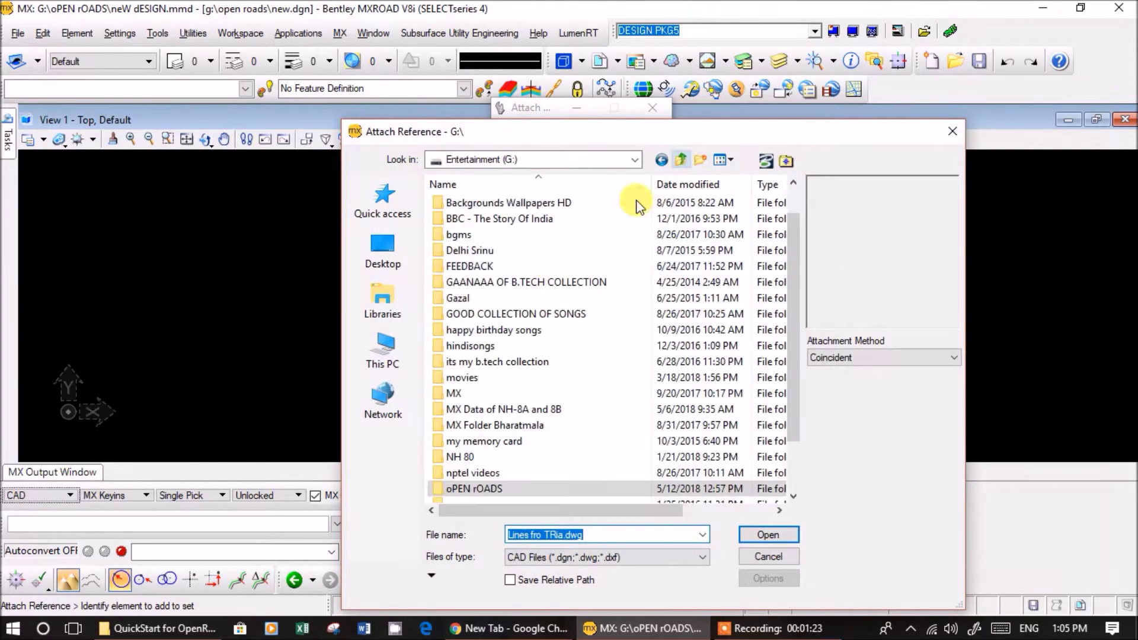
{"action": "double_click", "coordinate": [499, 410]}
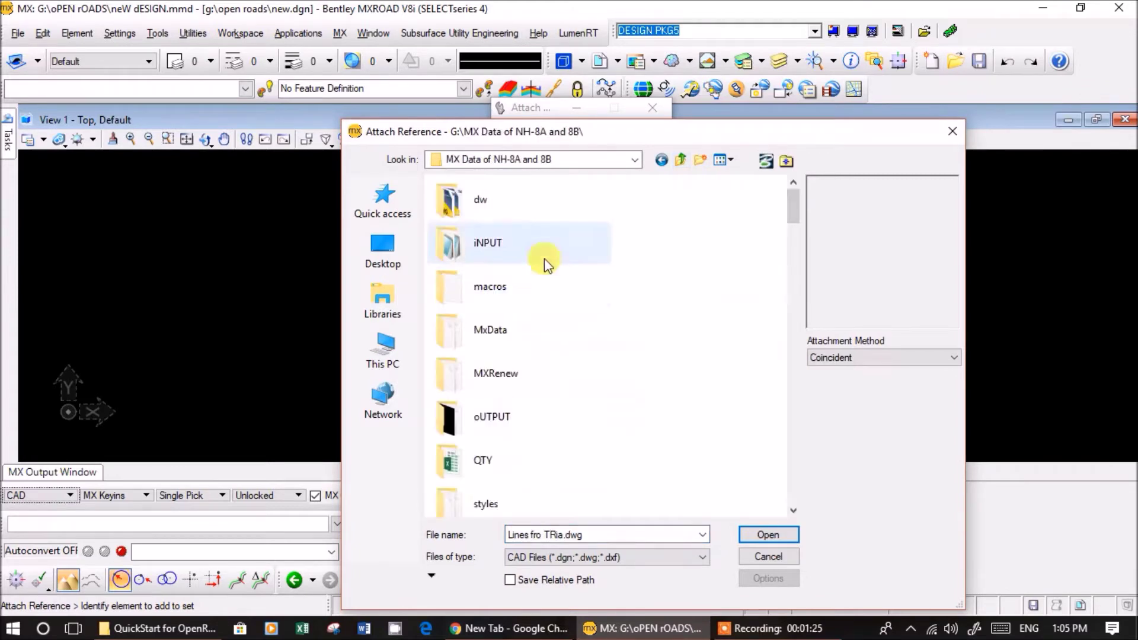
{"action": "scroll", "coordinate": [508, 467], "scroll_direction": "down", "scroll_amount": 10}
{"action": "scroll", "coordinate": [508, 474], "scroll_direction": "down", "scroll_amount": 6}
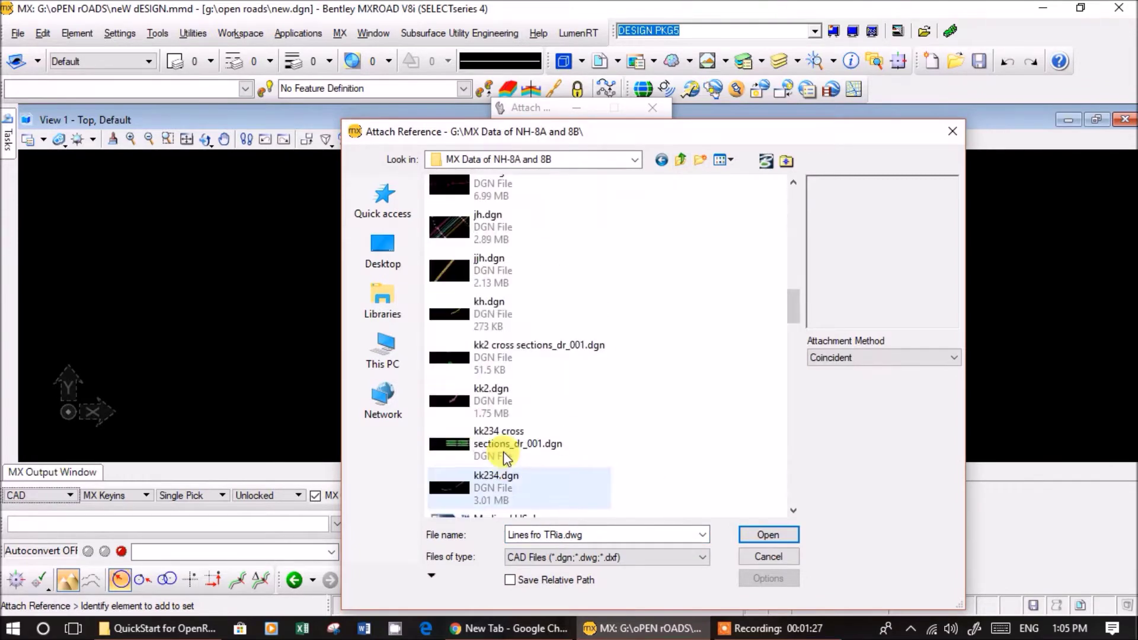
{"action": "scroll", "coordinate": [504, 415], "scroll_direction": "up", "scroll_amount": 15}
{"action": "scroll", "coordinate": [505, 392], "scroll_direction": "down", "scroll_amount": 5}
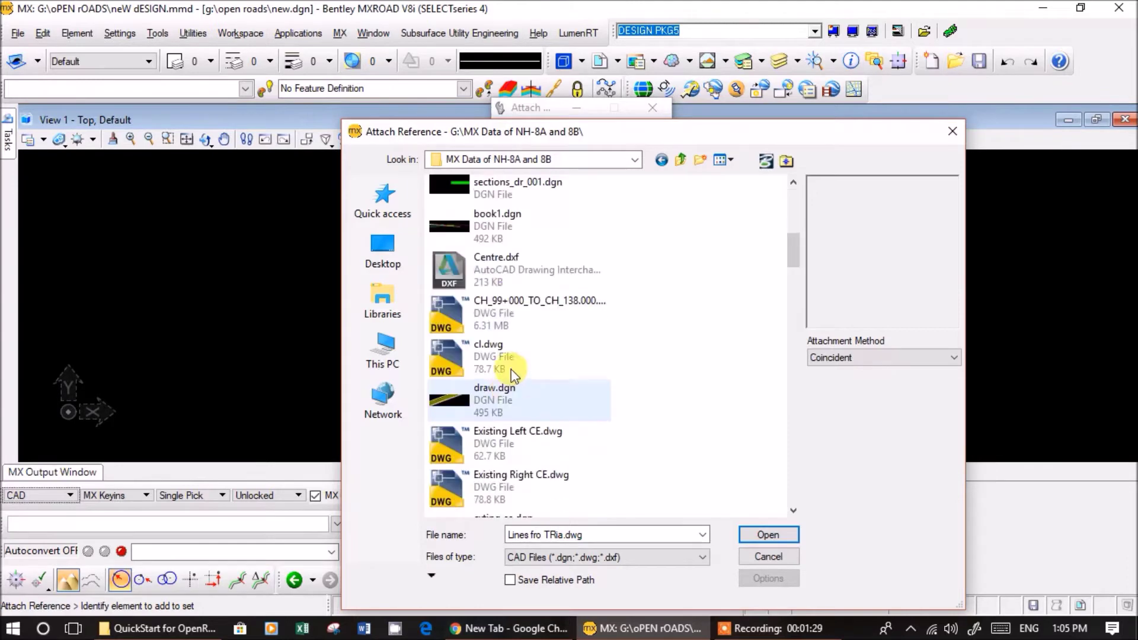
{"action": "scroll", "coordinate": [510, 293], "scroll_direction": "up", "scroll_amount": 4}
{"action": "double_click", "coordinate": [506, 340]}
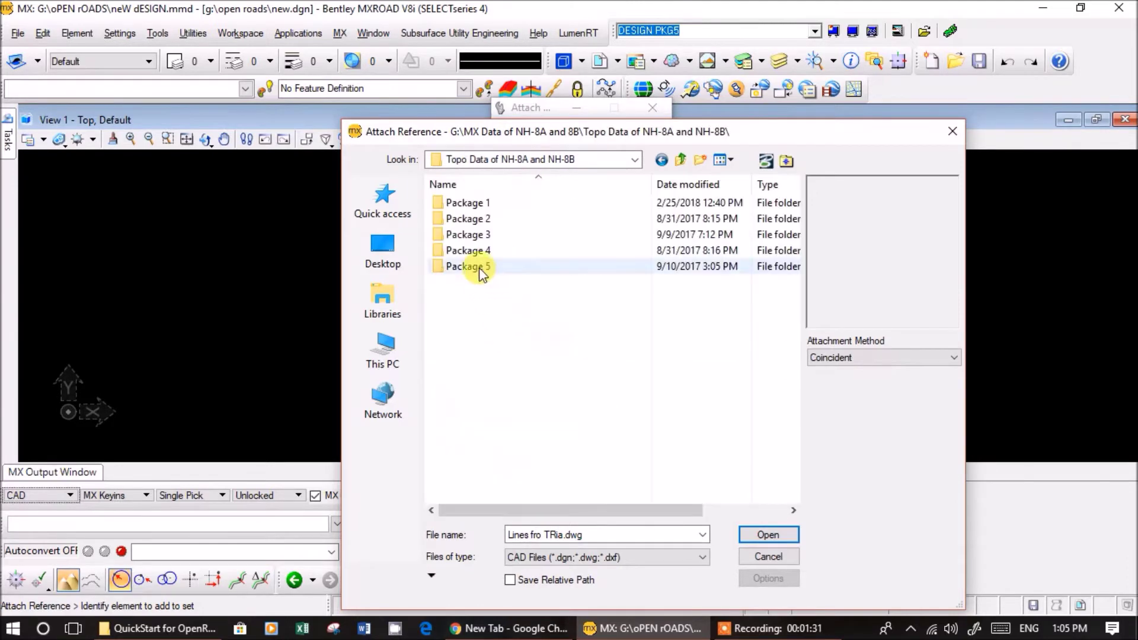
{"action": "double_click", "coordinate": [479, 267]}
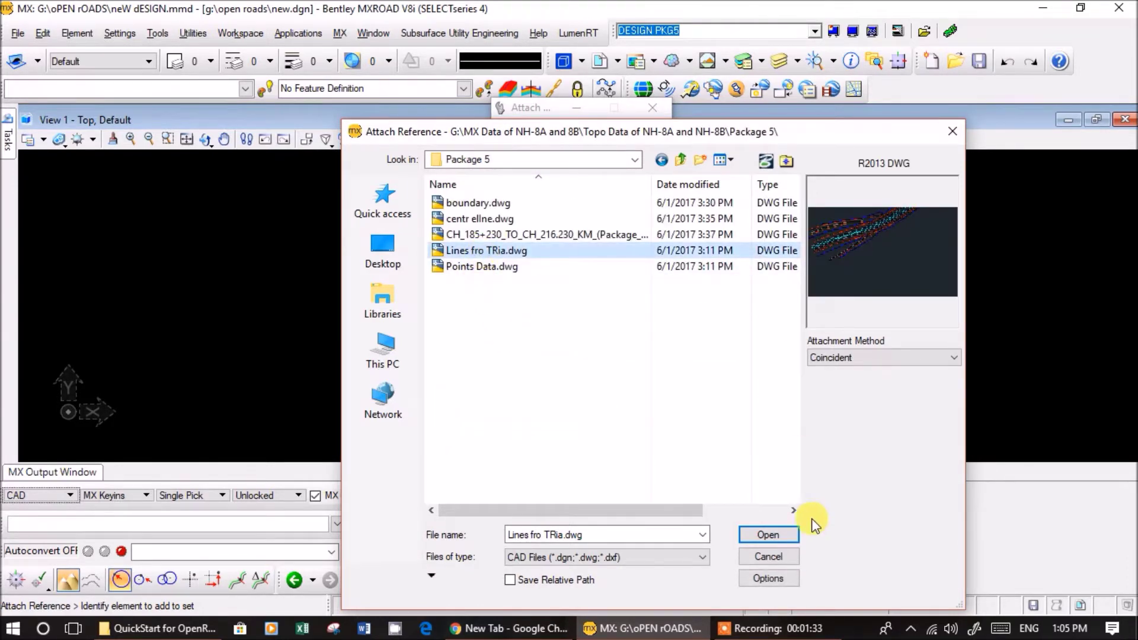
{"action": "left_click", "coordinate": [766, 534]}
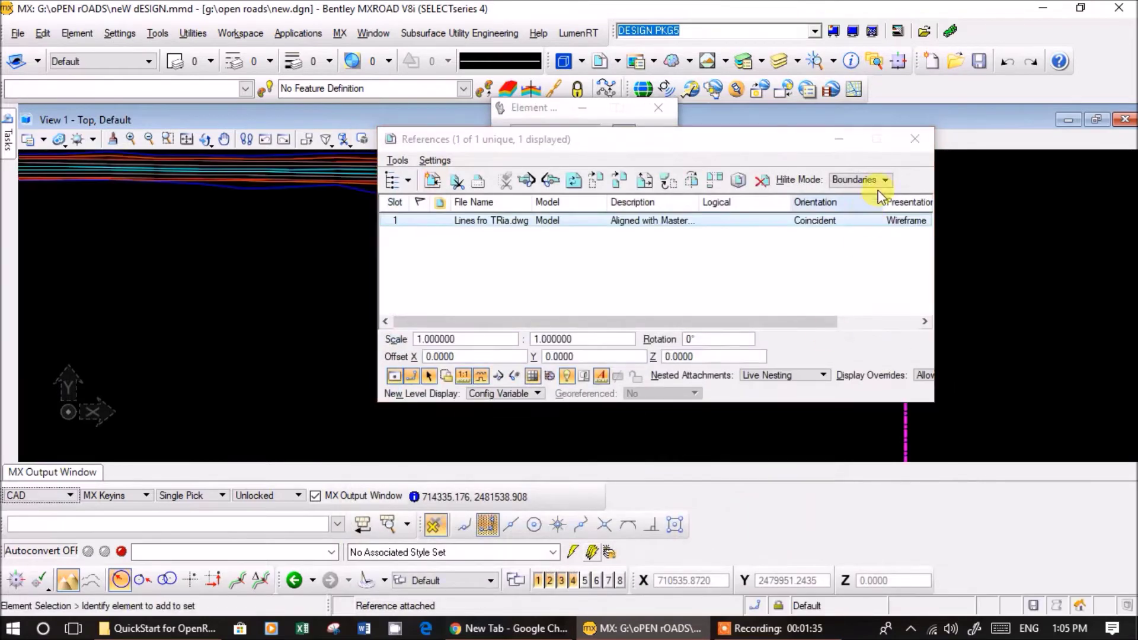
- Close the References dialog
{"action": "left_click", "coordinate": [915, 139]}
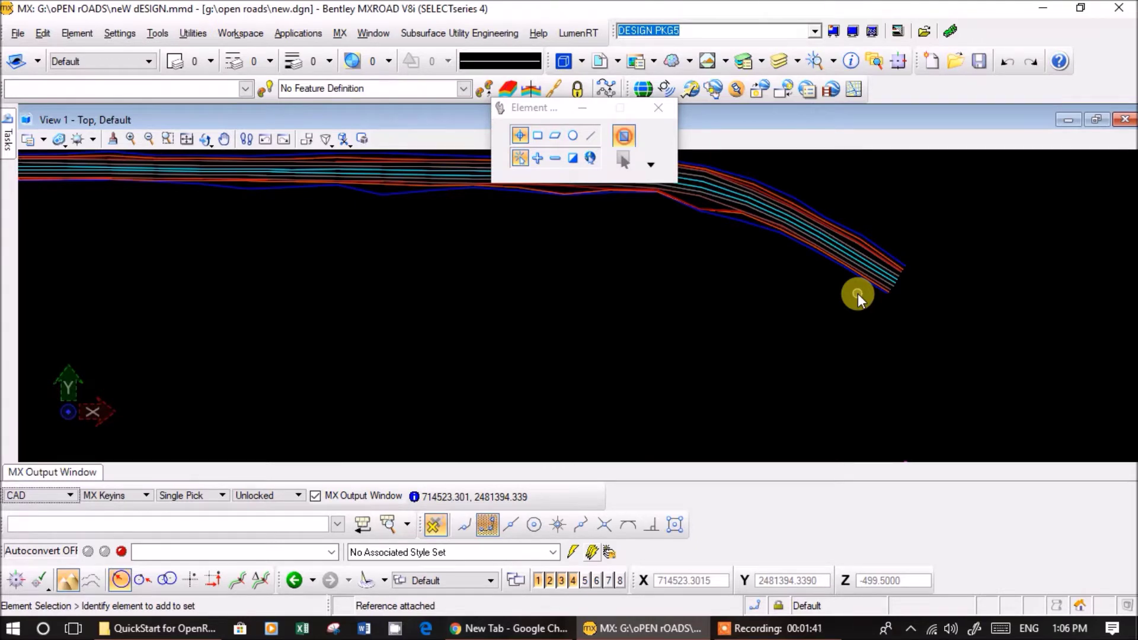
{"action": "left_click", "coordinate": [605, 70]}
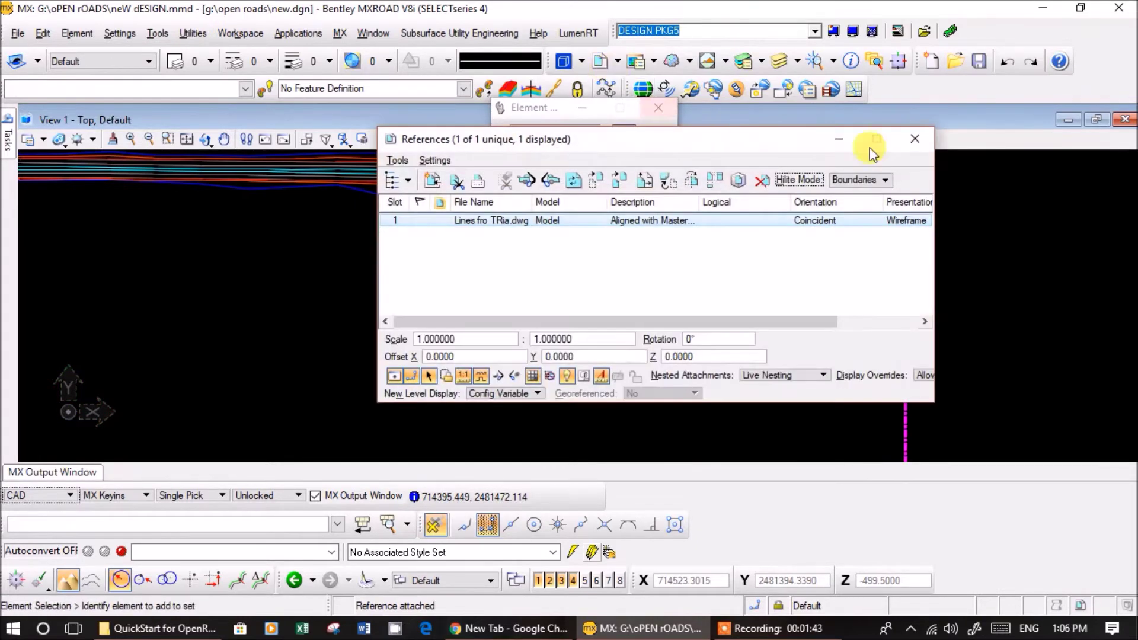
{"action": "left_click", "coordinate": [917, 134]}
- Pan and zoom along the reattached road lines, then close the Element Selection toolbox
{"action": "scroll", "coordinate": [615, 325], "scroll_direction": "down", "scroll_amount": 2}
{"action": "scroll", "coordinate": [615, 325], "scroll_direction": "down", "scroll_amount": 2}
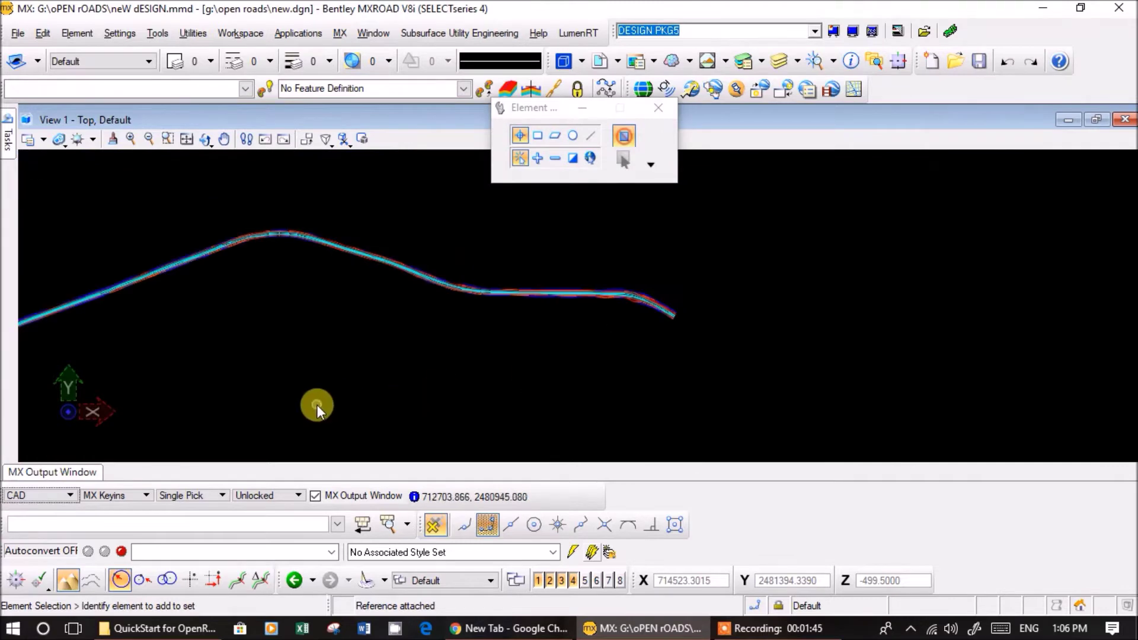
{"action": "middle_click_drag", "start_coordinate": [252, 378], "coordinate": [764, 338]}
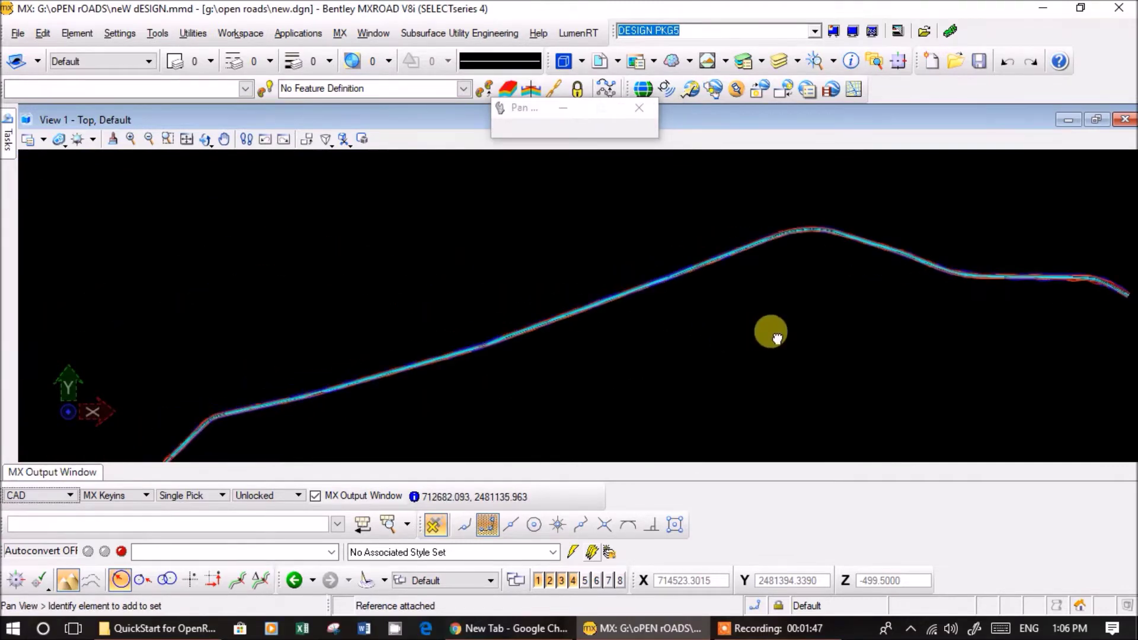
{"action": "right_click", "coordinate": [767, 330]}
{"action": "middle_click_drag", "start_coordinate": [1069, 325], "coordinate": [592, 342]}
{"action": "scroll", "coordinate": [643, 308], "scroll_direction": "up", "scroll_amount": 10}
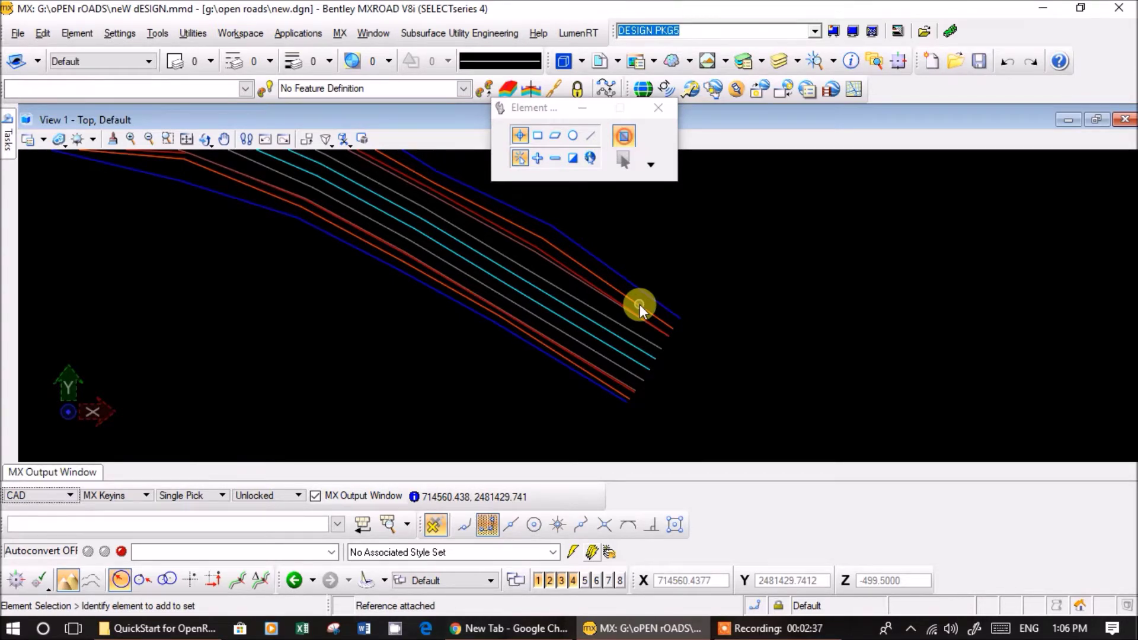
{"action": "scroll", "coordinate": [640, 304], "scroll_direction": "down", "scroll_amount": 4}
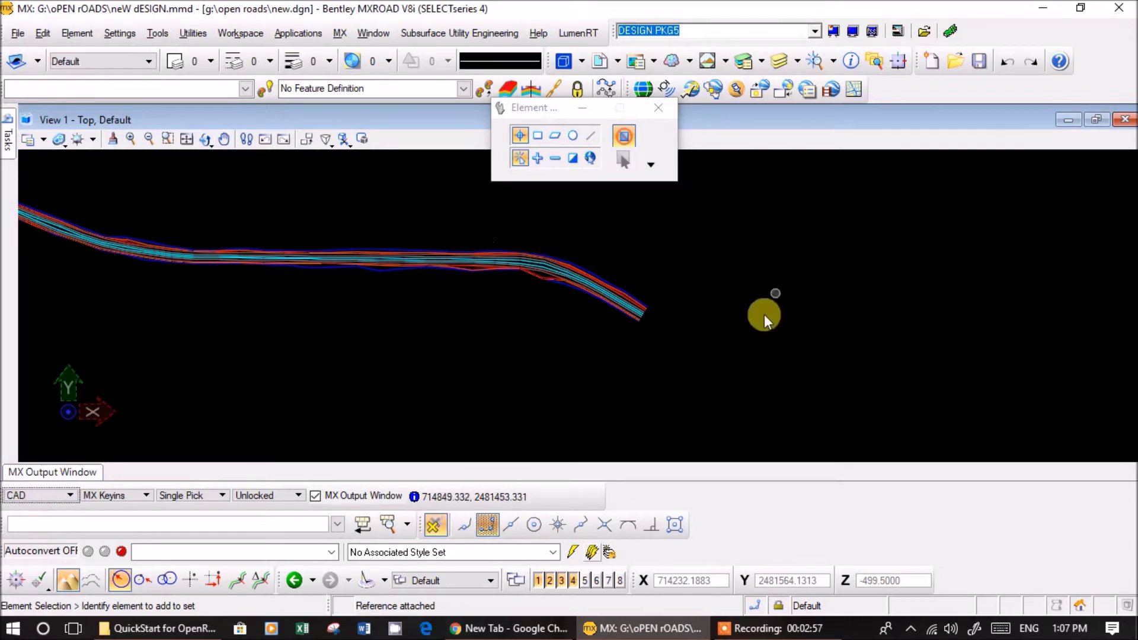
{"action": "scroll", "coordinate": [645, 315], "scroll_direction": "up", "scroll_amount": 3}
{"action": "scroll", "coordinate": [634, 314], "scroll_direction": "up", "scroll_amount": 5}
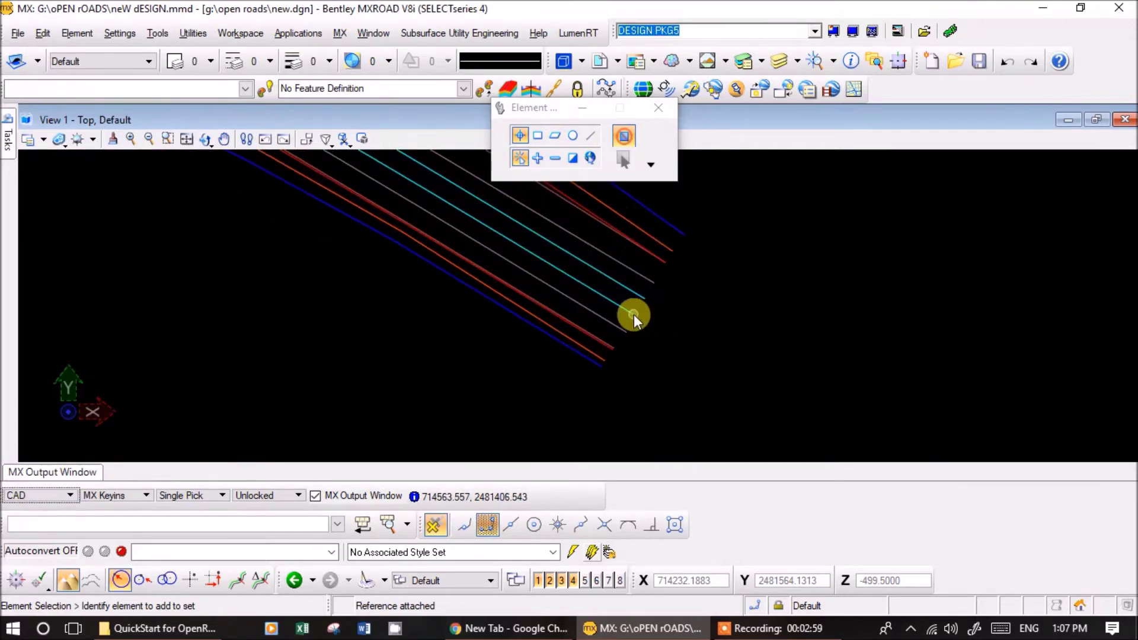
{"action": "scroll", "coordinate": [634, 314], "scroll_direction": "down", "scroll_amount": 4}
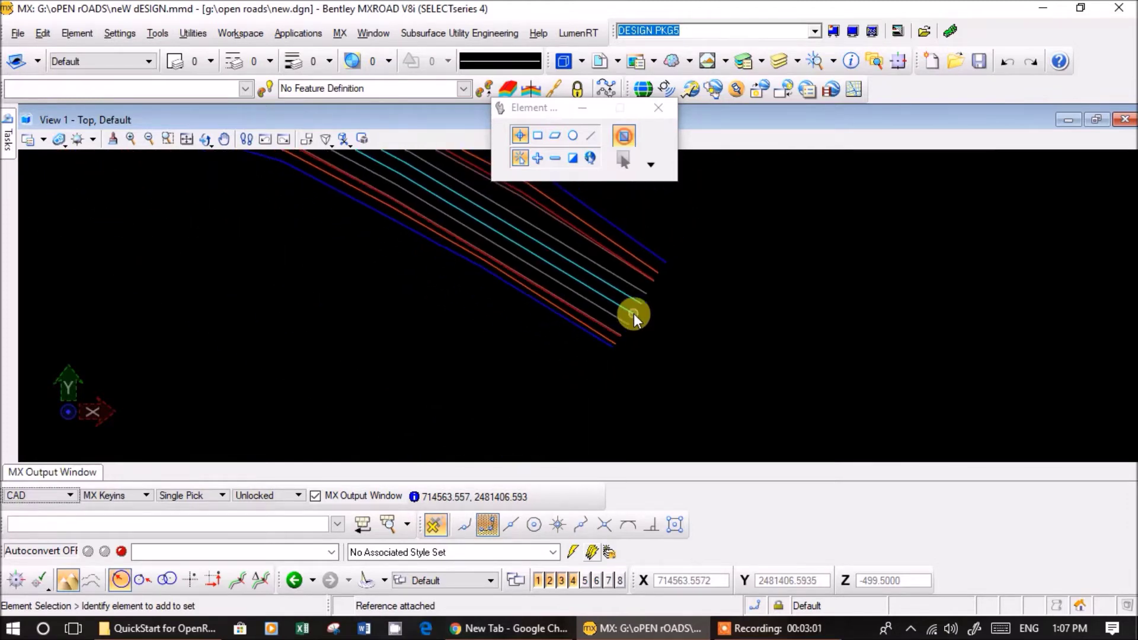
{"action": "scroll", "coordinate": [532, 318], "scroll_direction": "down", "scroll_amount": 5}
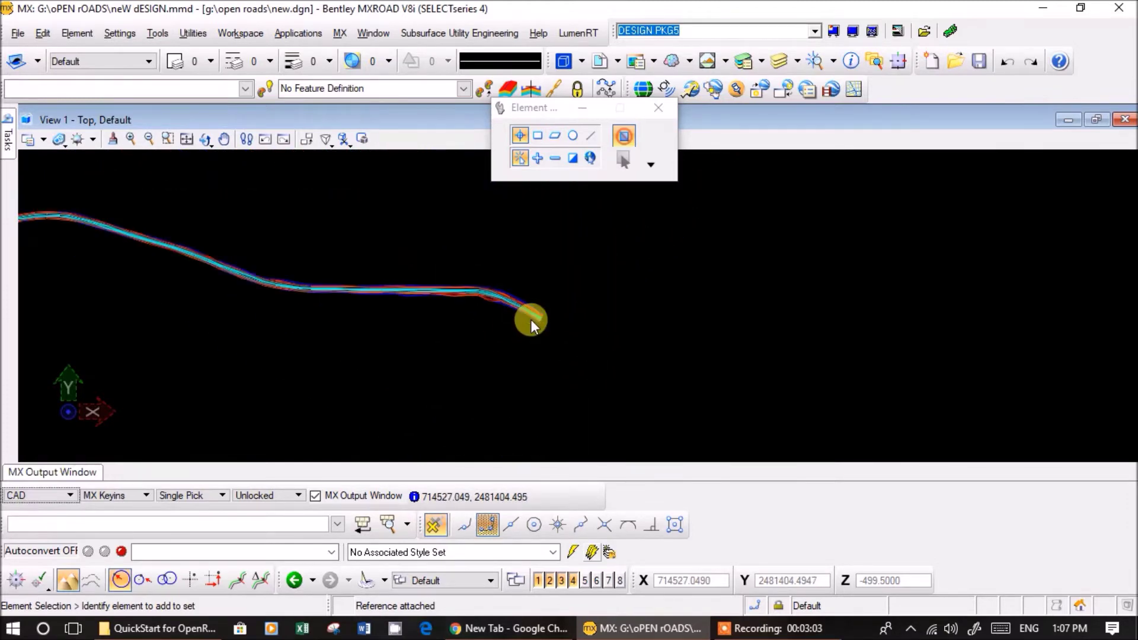
{"action": "left_click", "coordinate": [656, 109]}
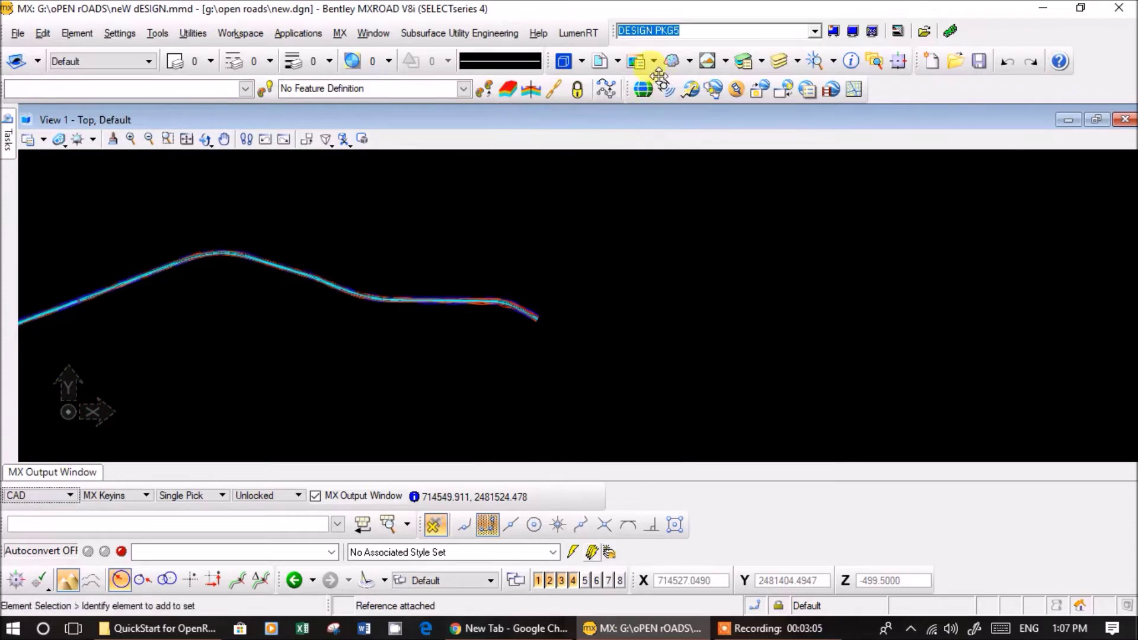
- Pan along the alignment bend, dismiss the Element Selection toolbox, and open the Level Manager
{"action": "left_click", "coordinate": [611, 87]}
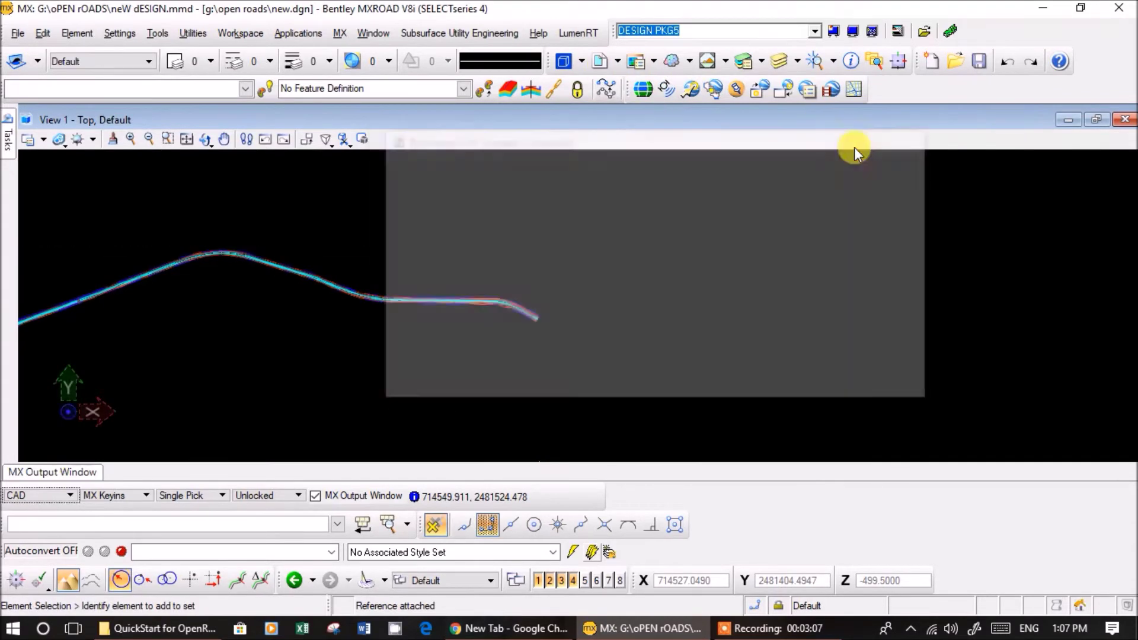
{"action": "scroll", "coordinate": [477, 294], "scroll_direction": "down", "scroll_amount": 3}
{"action": "middle_click_drag", "start_coordinate": [393, 343], "coordinate": [555, 306]}
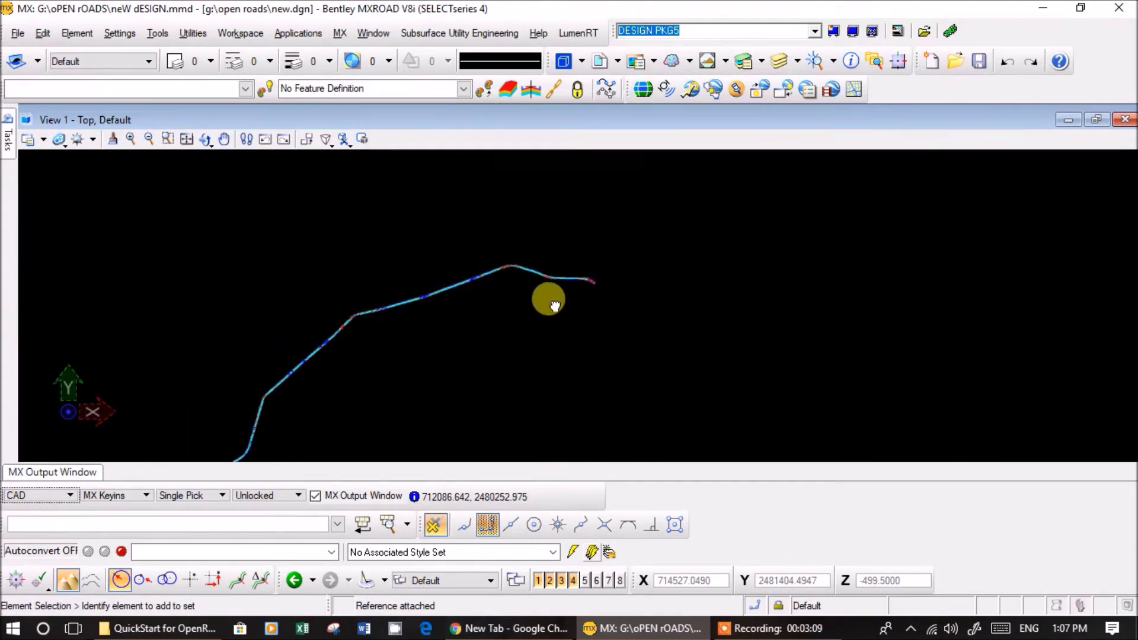
{"action": "scroll", "coordinate": [595, 244], "scroll_direction": "up", "scroll_amount": 6}
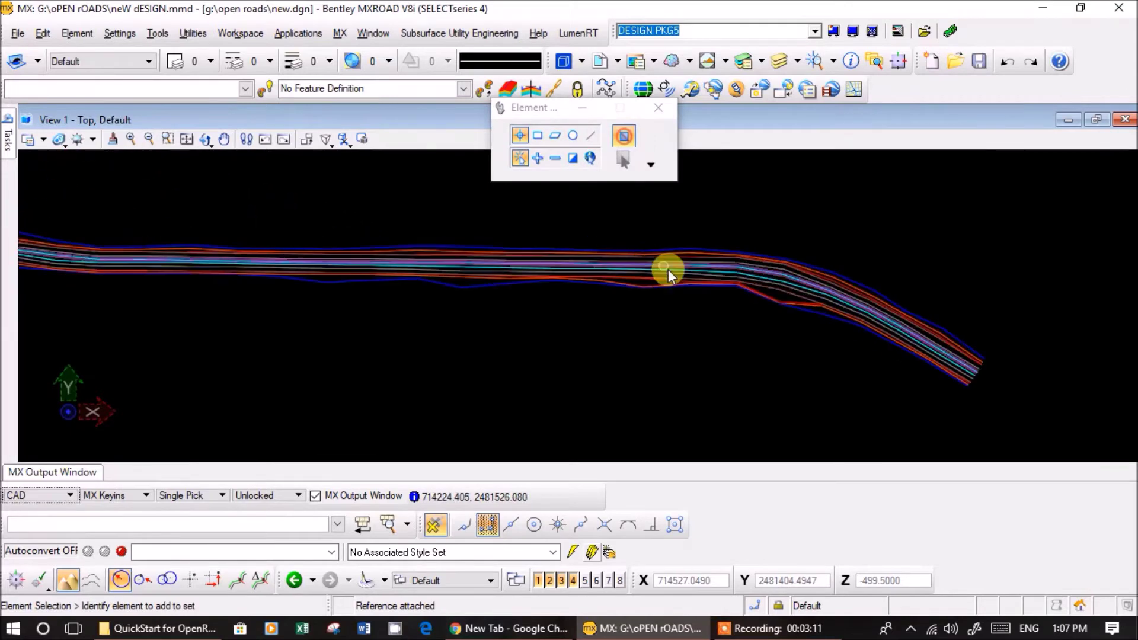
{"action": "scroll", "coordinate": [824, 283], "scroll_direction": "up", "scroll_amount": 5}
{"action": "middle_click_drag", "start_coordinate": [884, 330], "coordinate": [483, 244]}
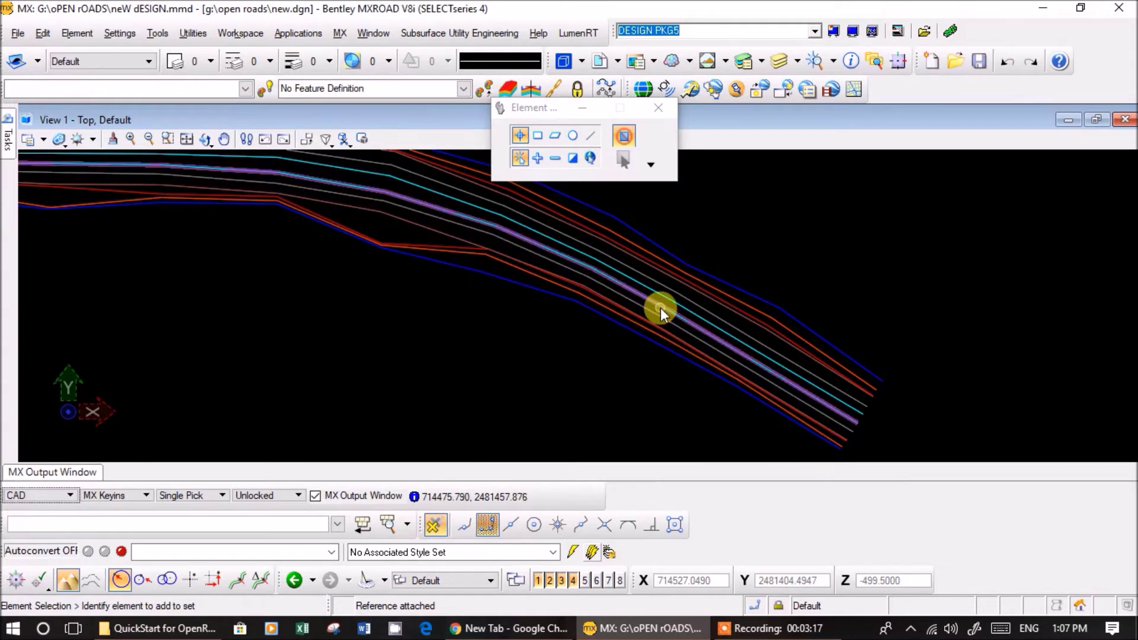
{"action": "mouse_move", "coordinate": [660, 307]}
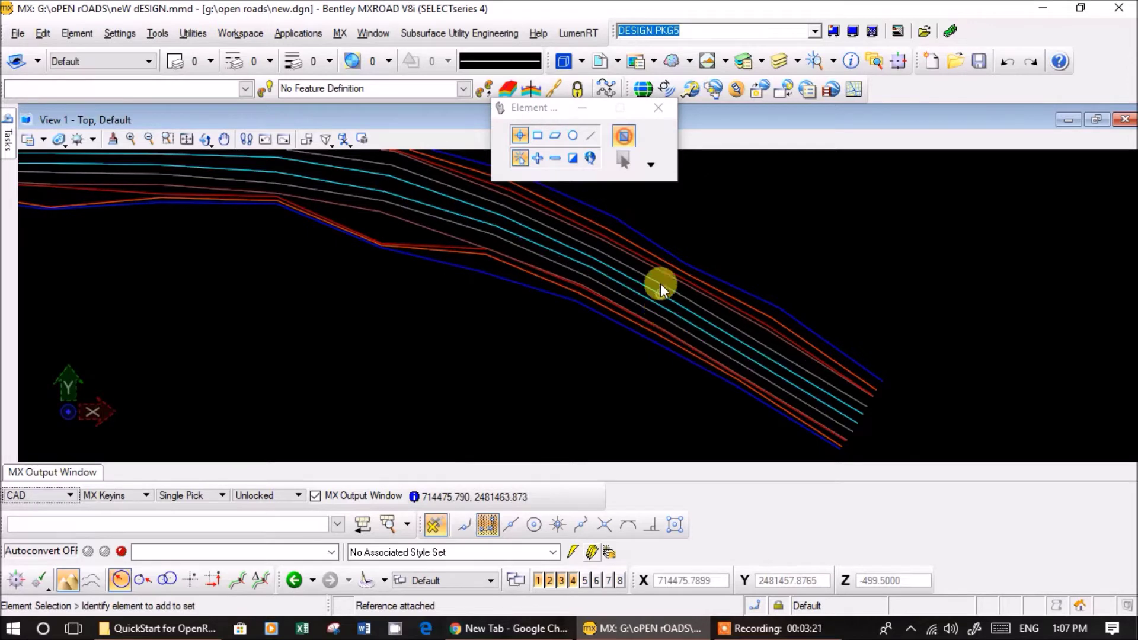
{"action": "left_click", "coordinate": [660, 115]}
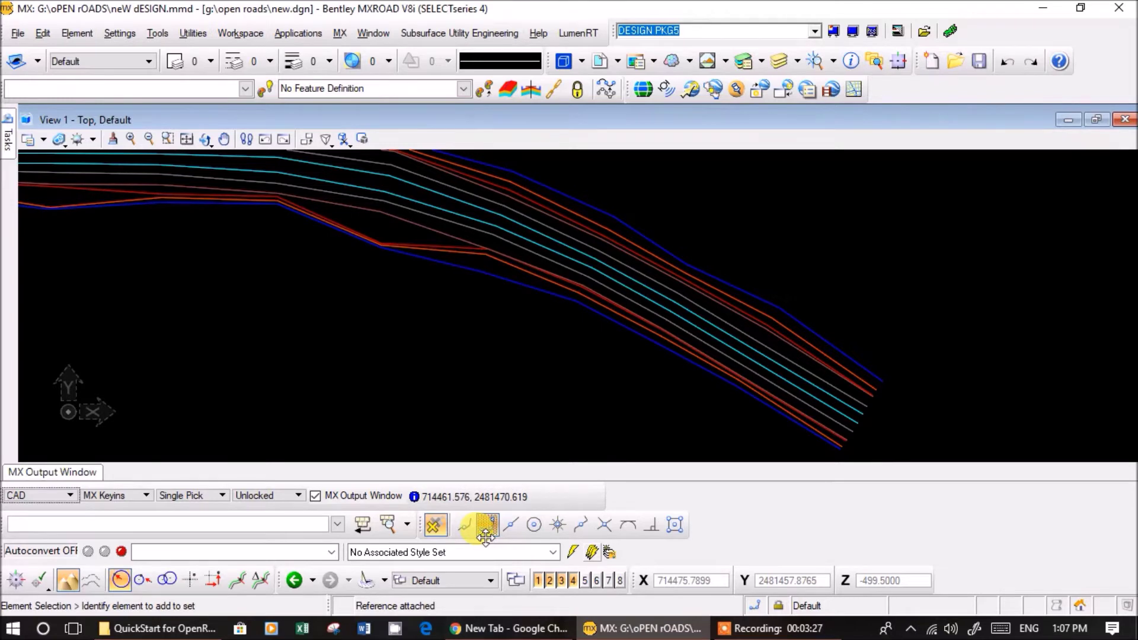
{"action": "left_click", "coordinate": [744, 61]}
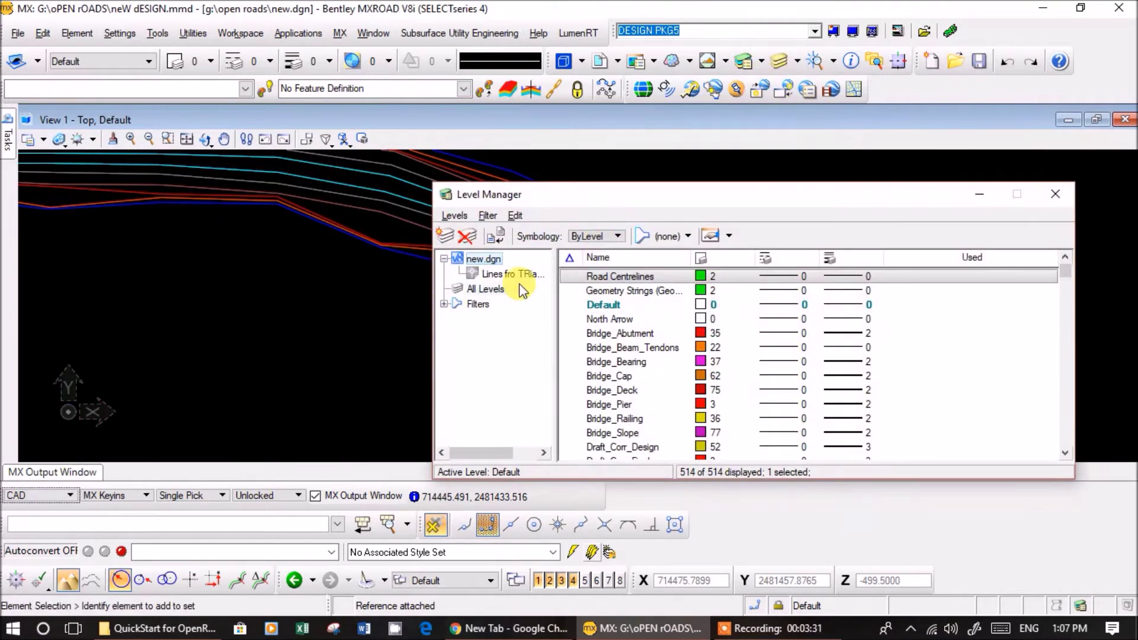
- List the Lines fro TRia reference's levels with the Global Display column added
{"action": "left_click", "coordinate": [514, 274]}
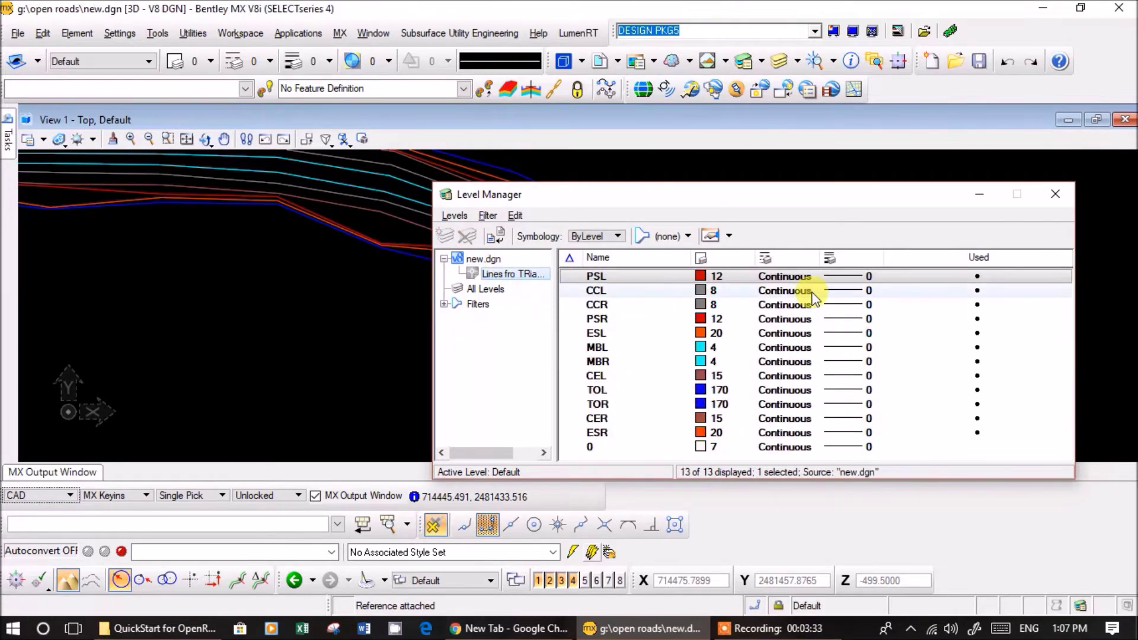
{"action": "right_click", "coordinate": [927, 261]}
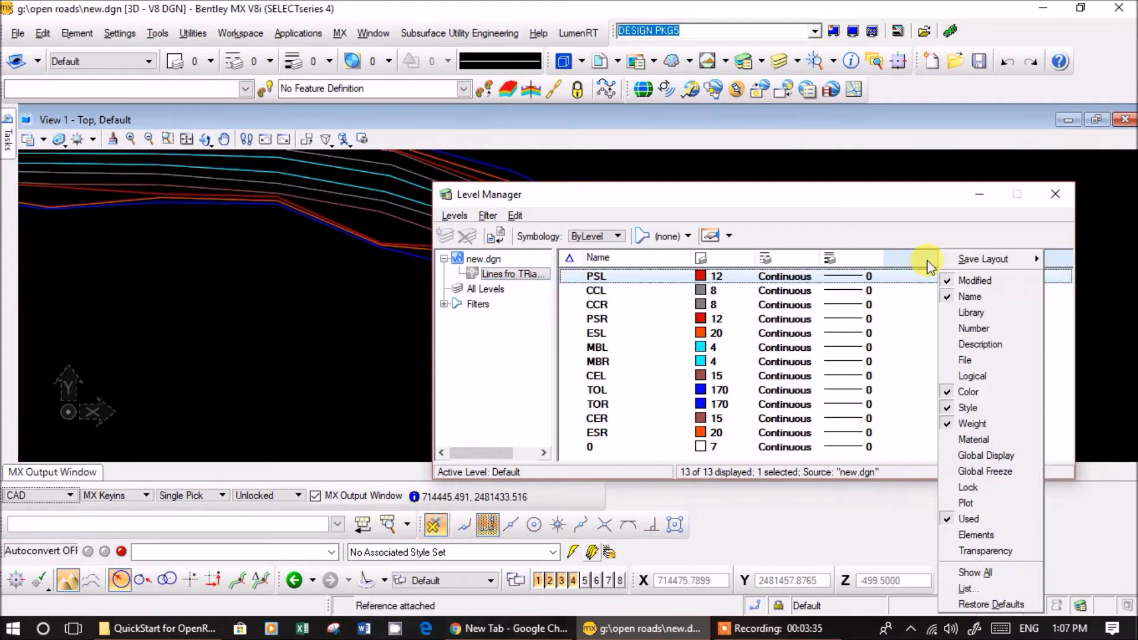
{"action": "left_click", "coordinate": [948, 456]}
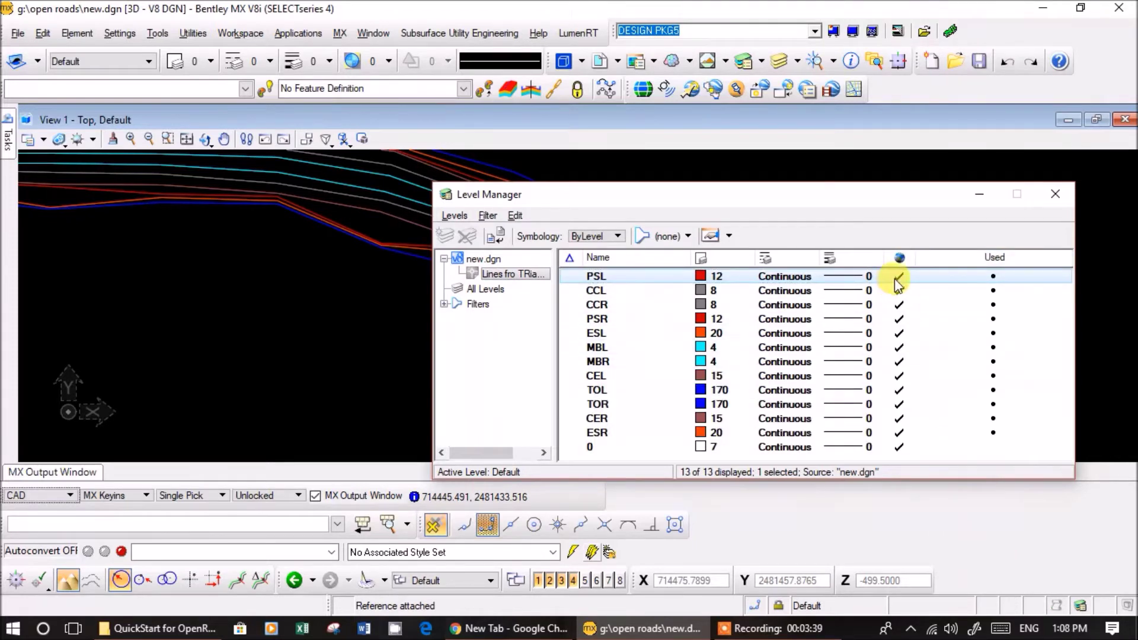
- Turn off every reference level except MBL and MBR, then close the Level Manager
{"action": "left_click", "coordinate": [898, 276]}
{"action": "left_click", "coordinate": [899, 290]}
{"action": "left_click", "coordinate": [900, 303]}
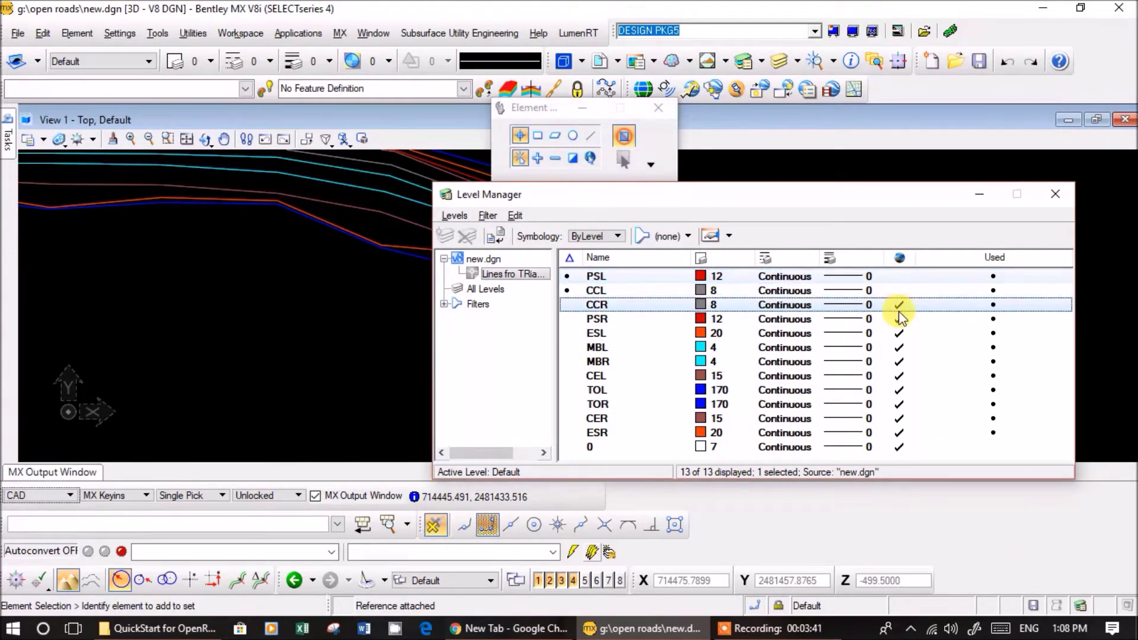
{"action": "left_click", "coordinate": [898, 319]}
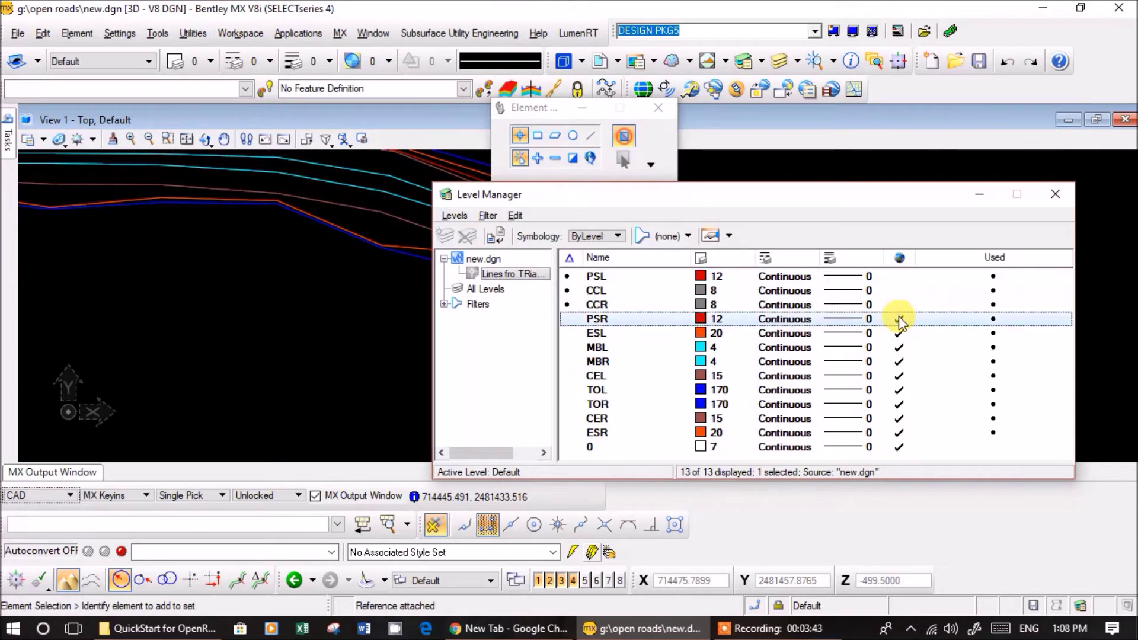
{"action": "left_click", "coordinate": [898, 333]}
{"action": "left_click", "coordinate": [898, 347]}
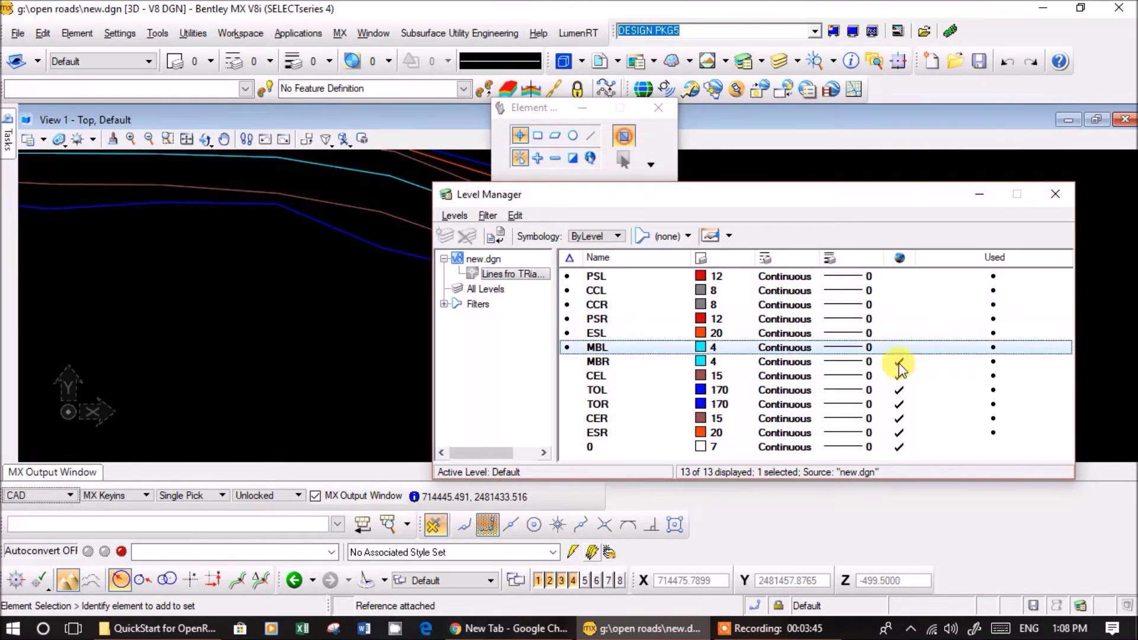
{"action": "left_click", "coordinate": [898, 362]}
{"action": "left_click", "coordinate": [899, 375]}
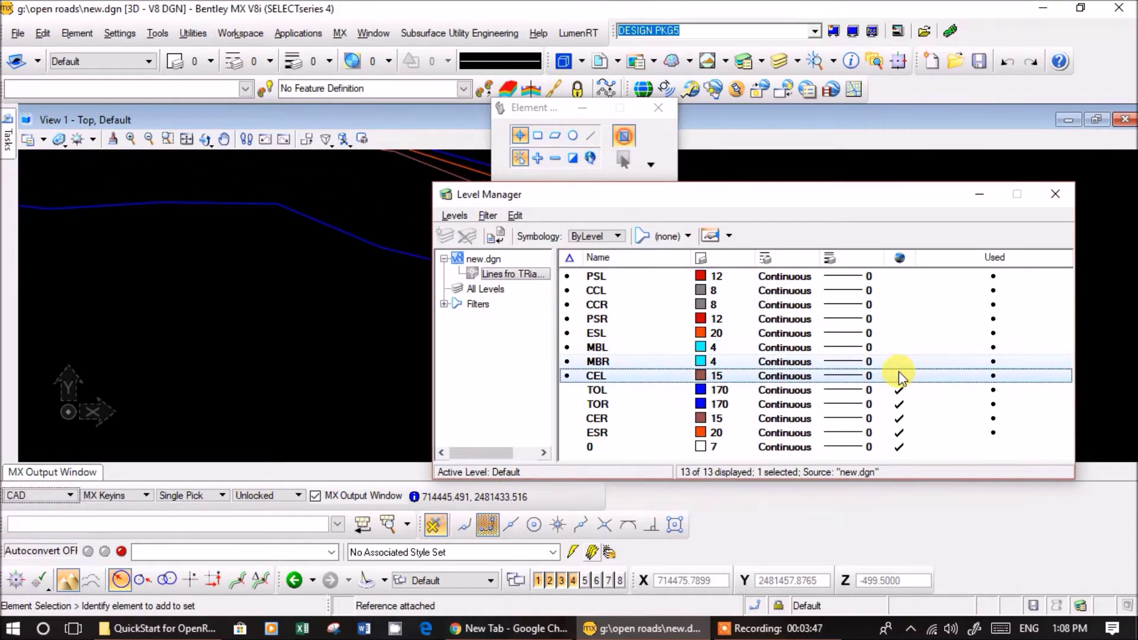
{"action": "left_click", "coordinate": [899, 362]}
{"action": "left_click", "coordinate": [899, 375]}
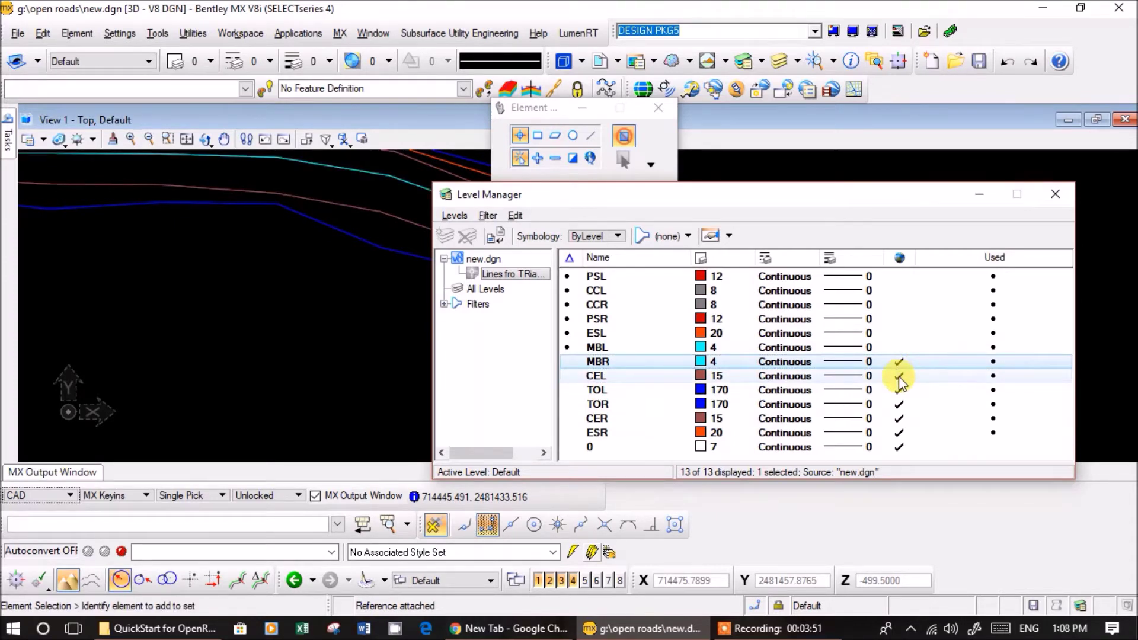
{"action": "left_click", "coordinate": [898, 390]}
{"action": "left_click", "coordinate": [898, 404]}
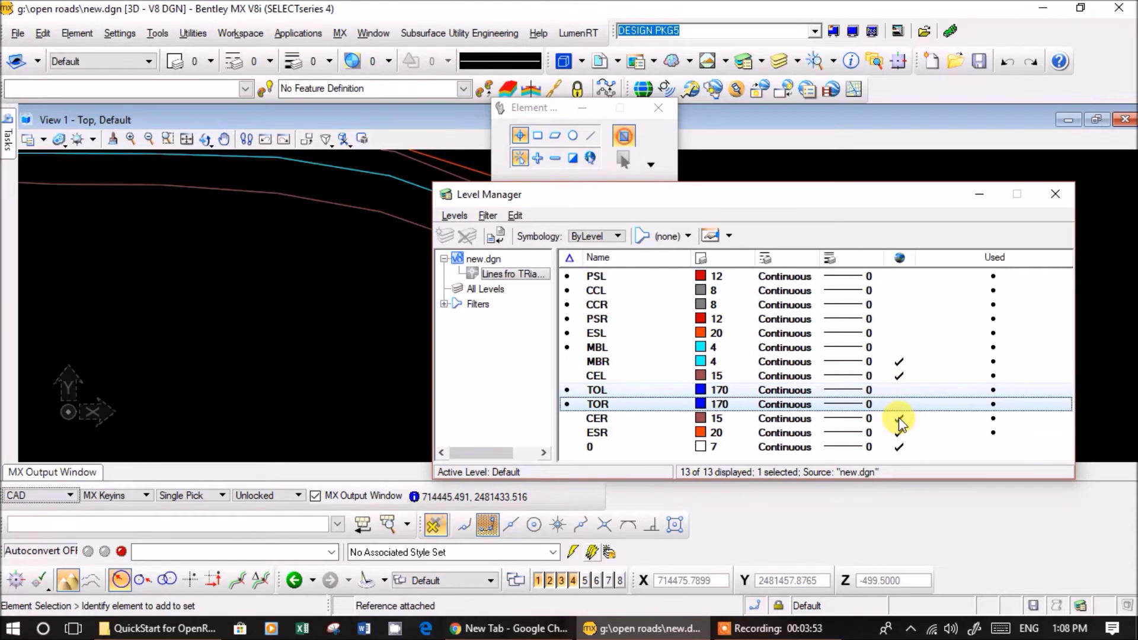
{"action": "left_click", "coordinate": [898, 418]}
{"action": "left_click", "coordinate": [900, 433]}
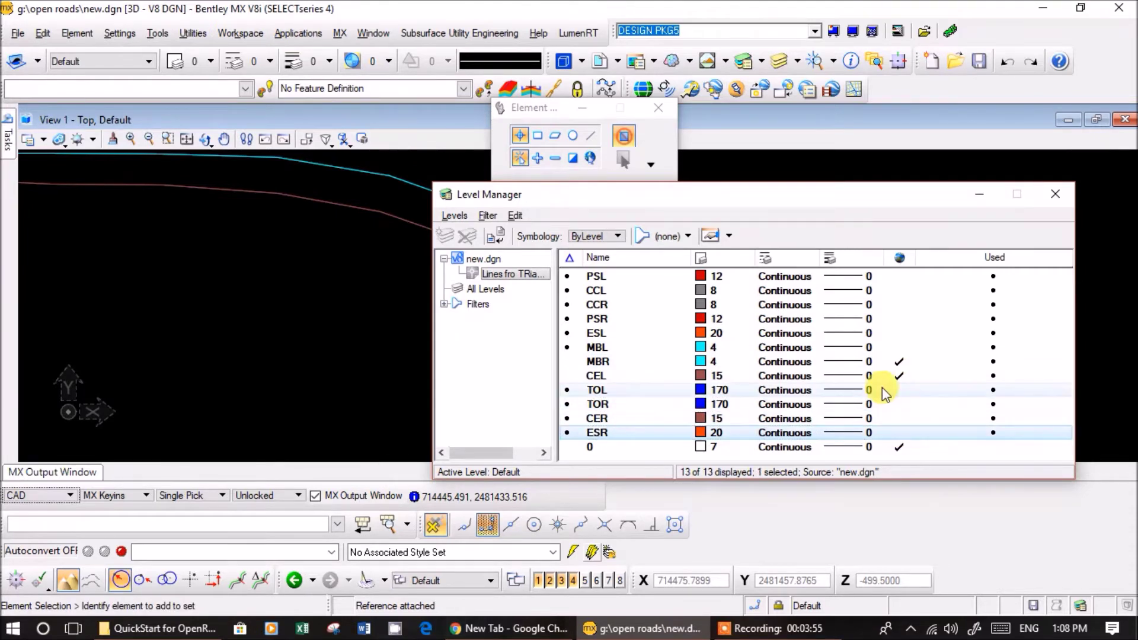
{"action": "left_click", "coordinate": [899, 347]}
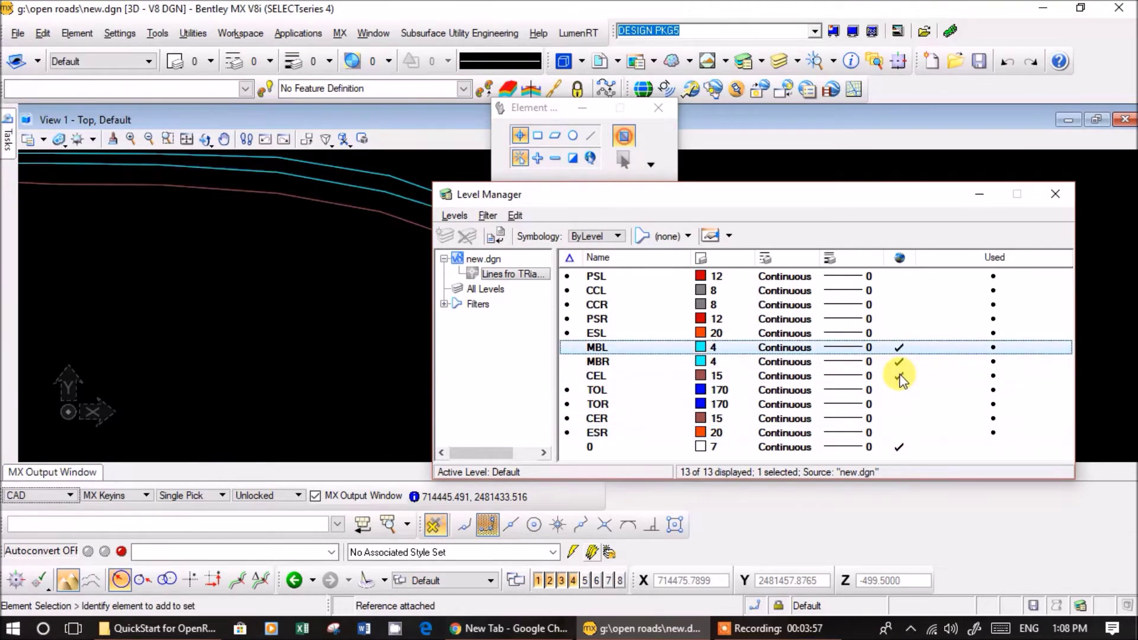
{"action": "left_click", "coordinate": [899, 376]}
{"action": "left_click", "coordinate": [898, 447]}
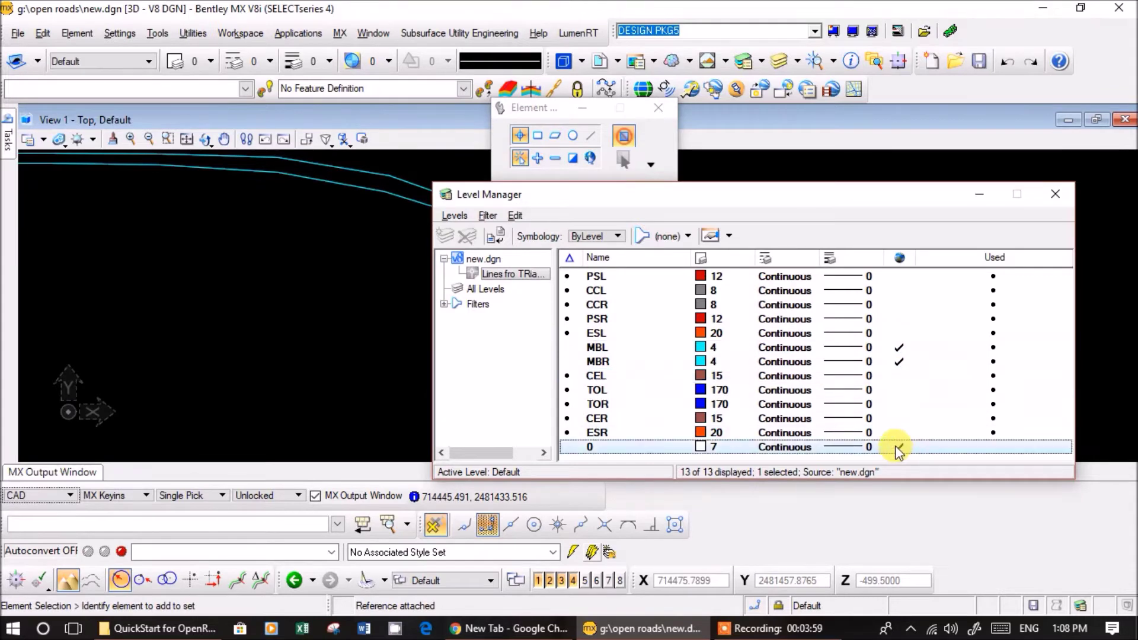
{"action": "left_click", "coordinate": [1057, 198]}
- Zoom to check the cyan MBL and MBR lines and close the Element Selection toolbox
{"action": "scroll", "coordinate": [593, 346], "scroll_direction": "down", "scroll_amount": 5}
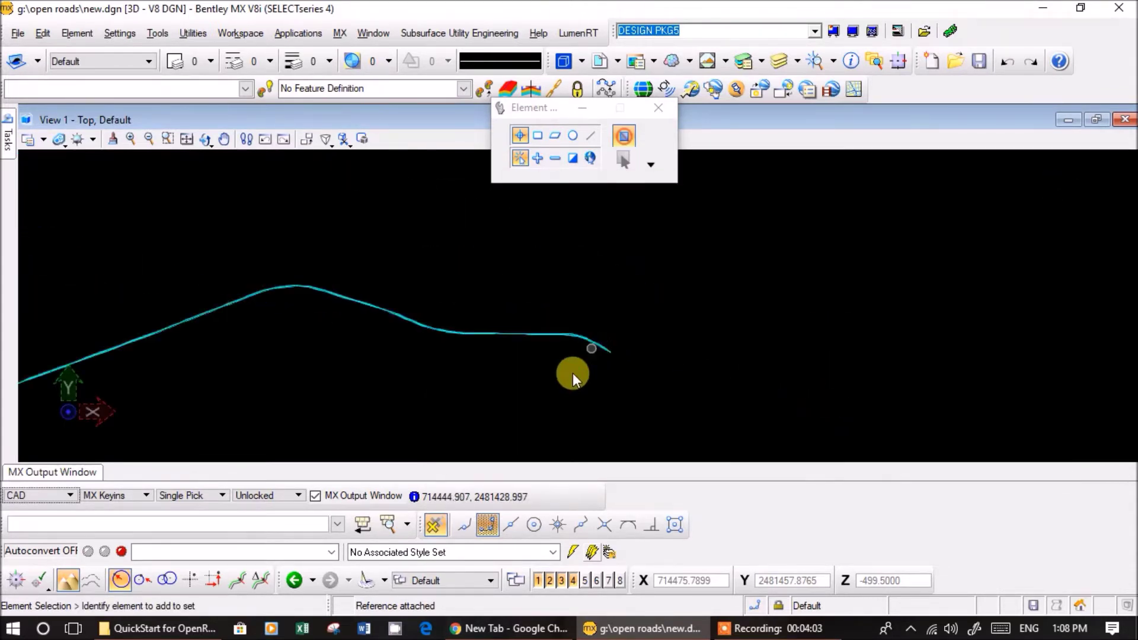
{"action": "scroll", "coordinate": [415, 326], "scroll_direction": "up", "scroll_amount": 2}
{"action": "scroll", "coordinate": [474, 363], "scroll_direction": "up", "scroll_amount": 3}
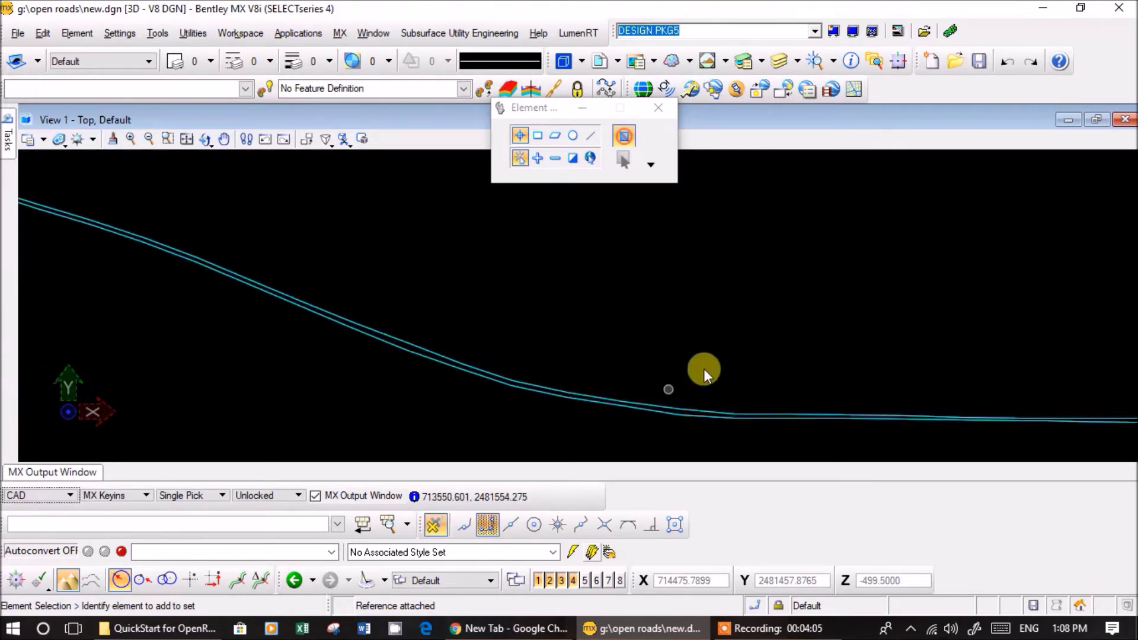
{"action": "left_click", "coordinate": [659, 108]}
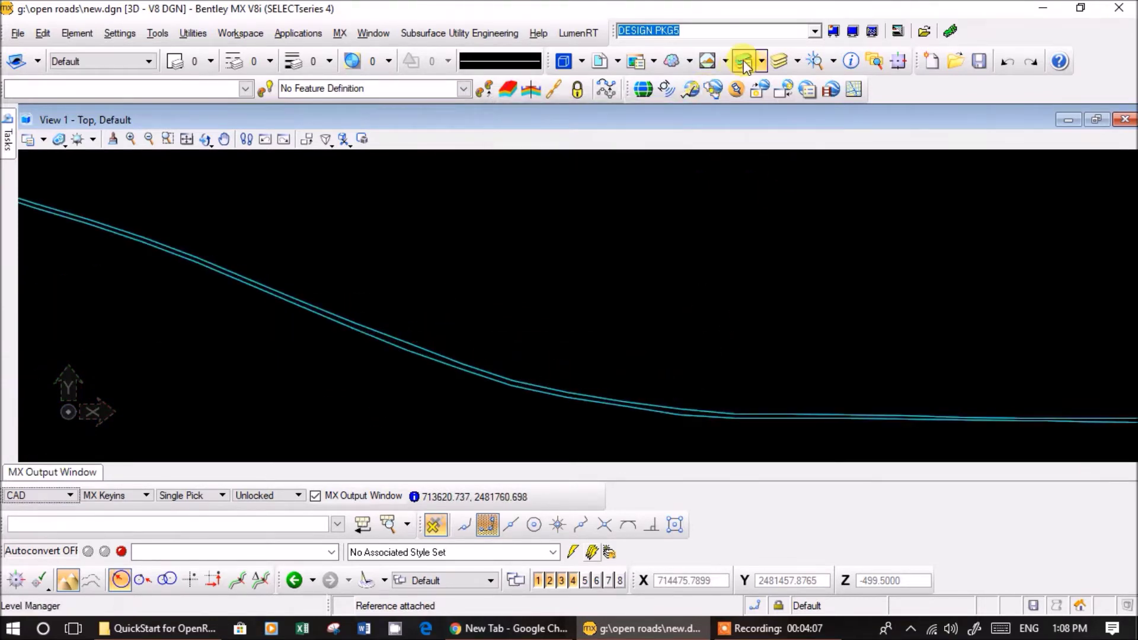
{"action": "left_click", "coordinate": [781, 61]}
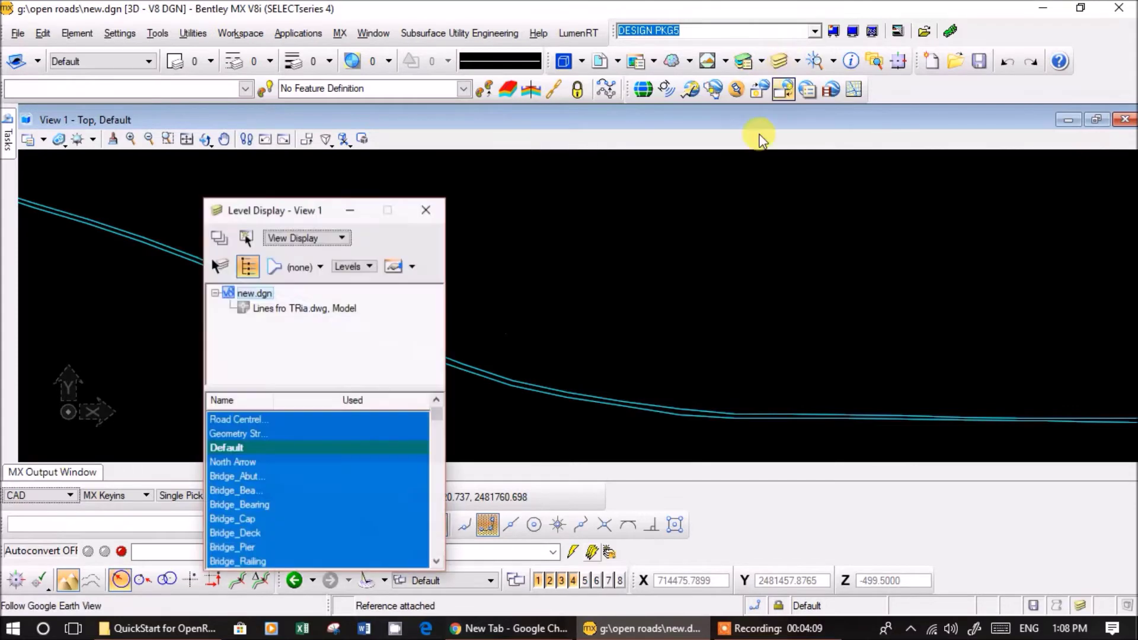
{"action": "scroll", "coordinate": [308, 438], "scroll_direction": "down", "scroll_amount": 6}
{"action": "left_click", "coordinate": [301, 308]}
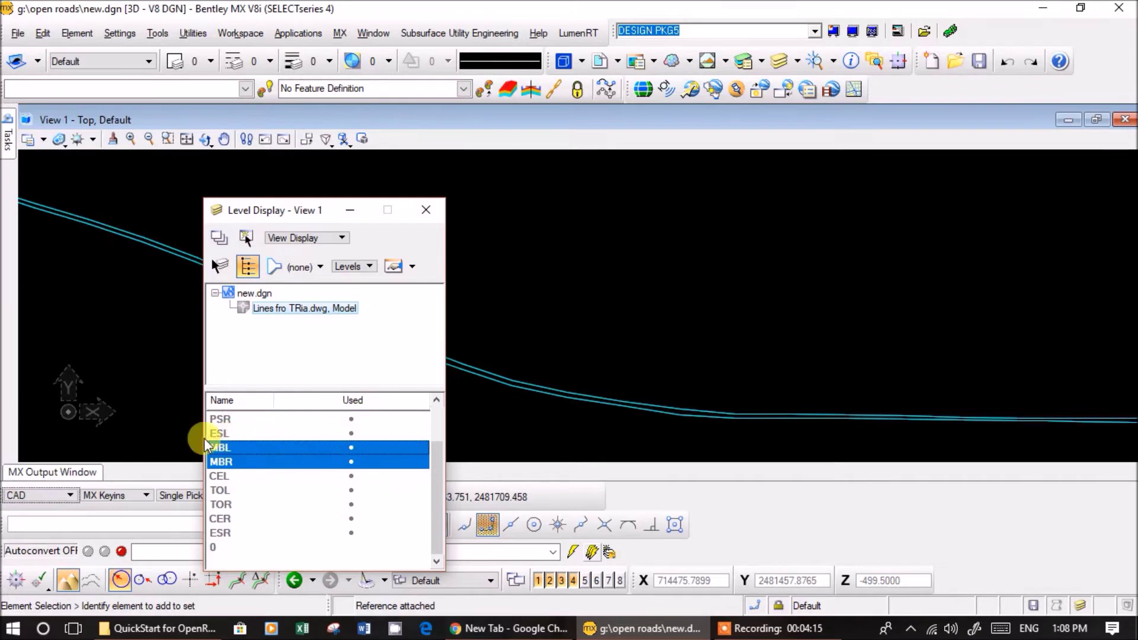
{"action": "left_click", "coordinate": [425, 210]}
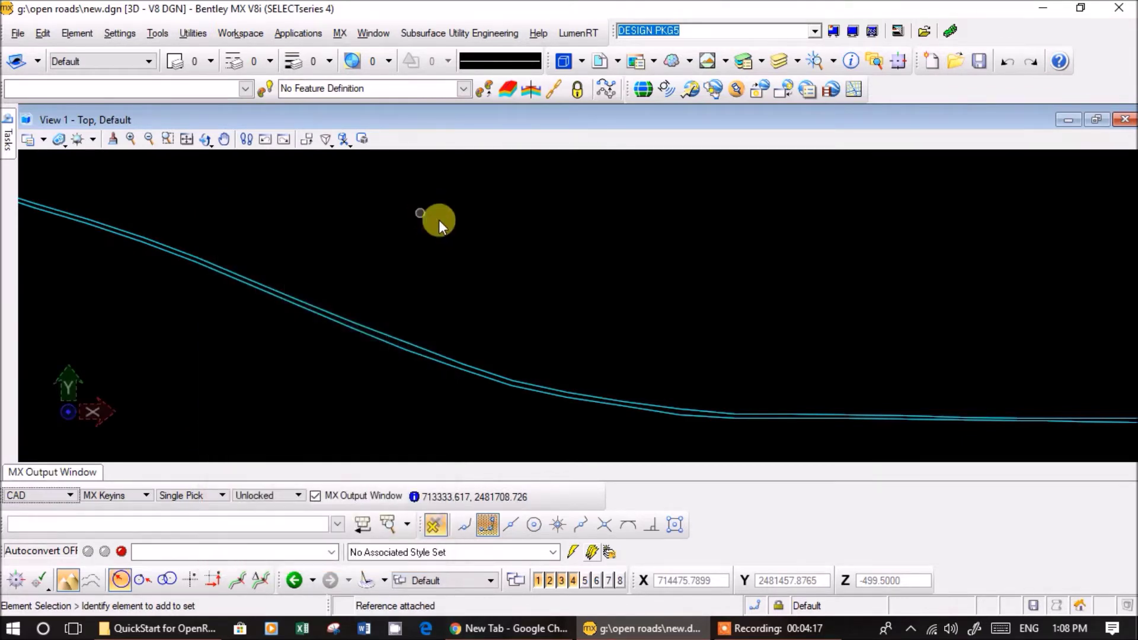
{"action": "scroll", "coordinate": [616, 344], "scroll_direction": "down", "scroll_amount": 3}
{"action": "middle_click_drag", "start_coordinate": [688, 347], "coordinate": [528, 285]}
{"action": "right_click", "coordinate": [533, 291]}
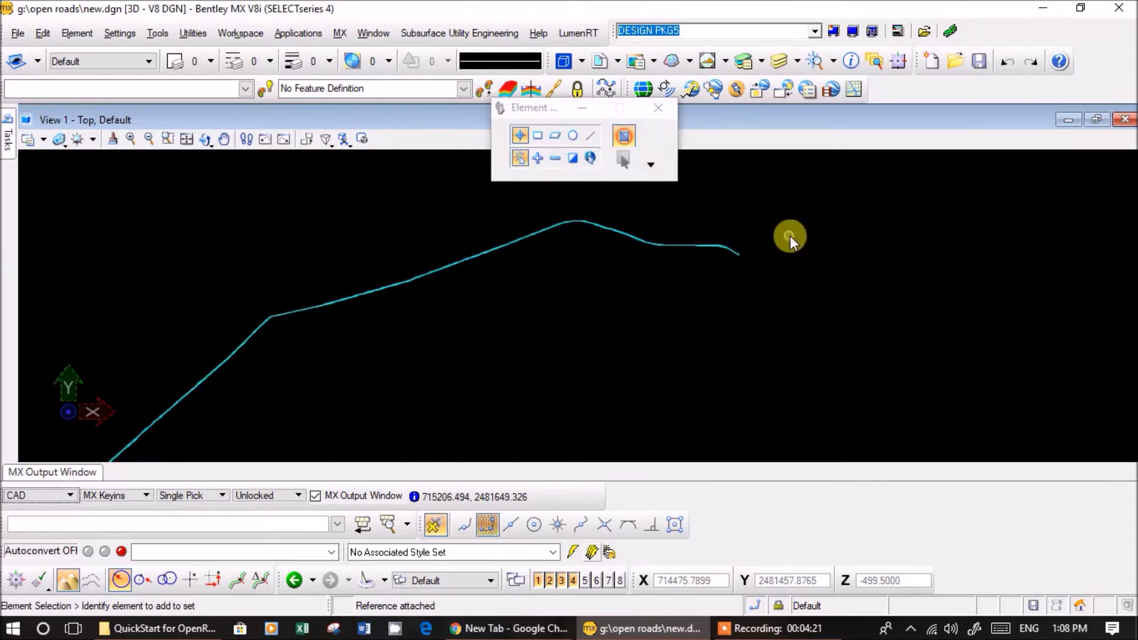
{"action": "scroll", "coordinate": [730, 248], "scroll_direction": "up", "scroll_amount": 3}
{"action": "scroll", "coordinate": [713, 219], "scroll_direction": "up", "scroll_amount": 2}
{"action": "mouse_move", "coordinate": [713, 219]}
{"action": "middle_mouse_down"}
{"action": "mouse_move", "coordinate": [656, 279]}
{"action": "mouse_move", "coordinate": [673, 317]}
{"action": "mouse_move", "coordinate": [620, 325]}
{"action": "middle_mouse_up"}
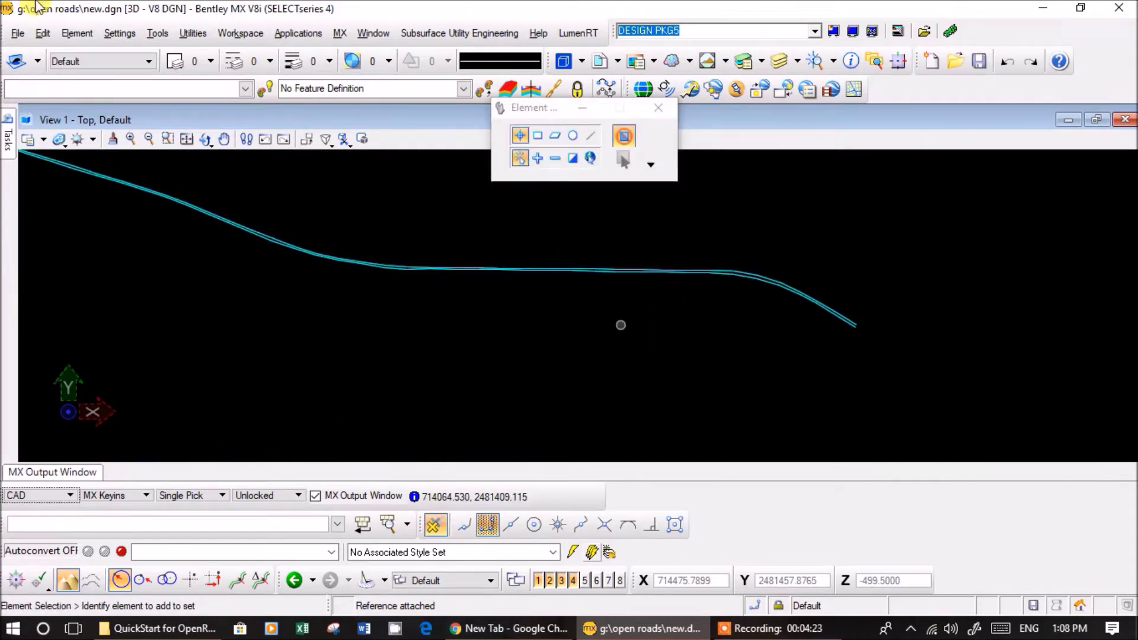
{"action": "left_click", "coordinate": [339, 35]}
- Switch to the MX road design menu bar and browse the Design commands
{"action": "left_click", "coordinate": [365, 51]}
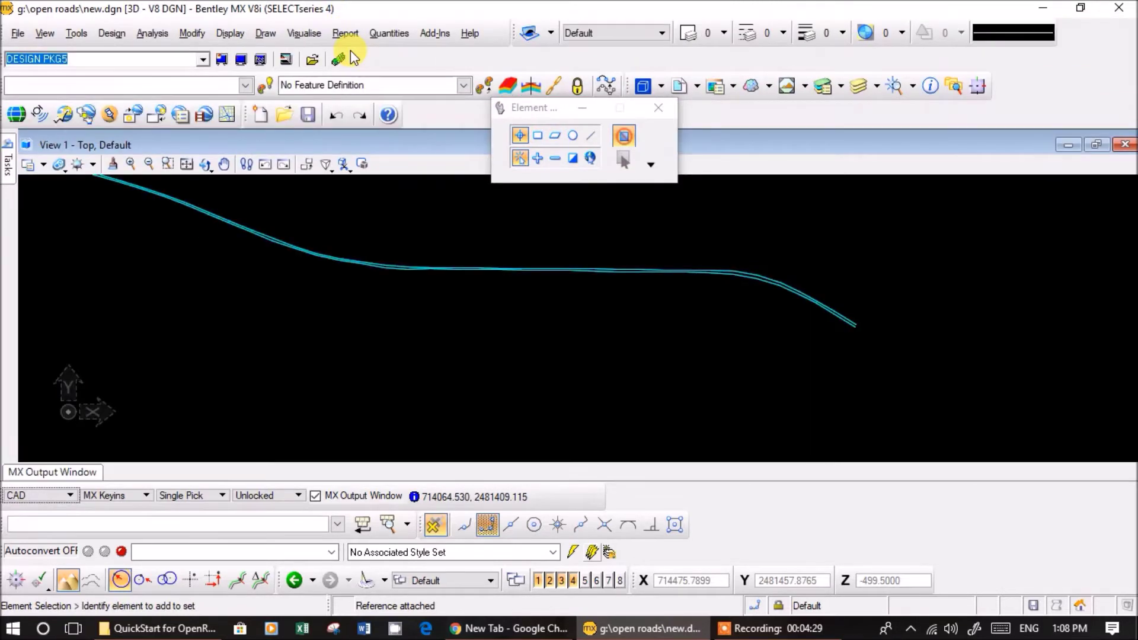
{"action": "left_click", "coordinate": [111, 33]}
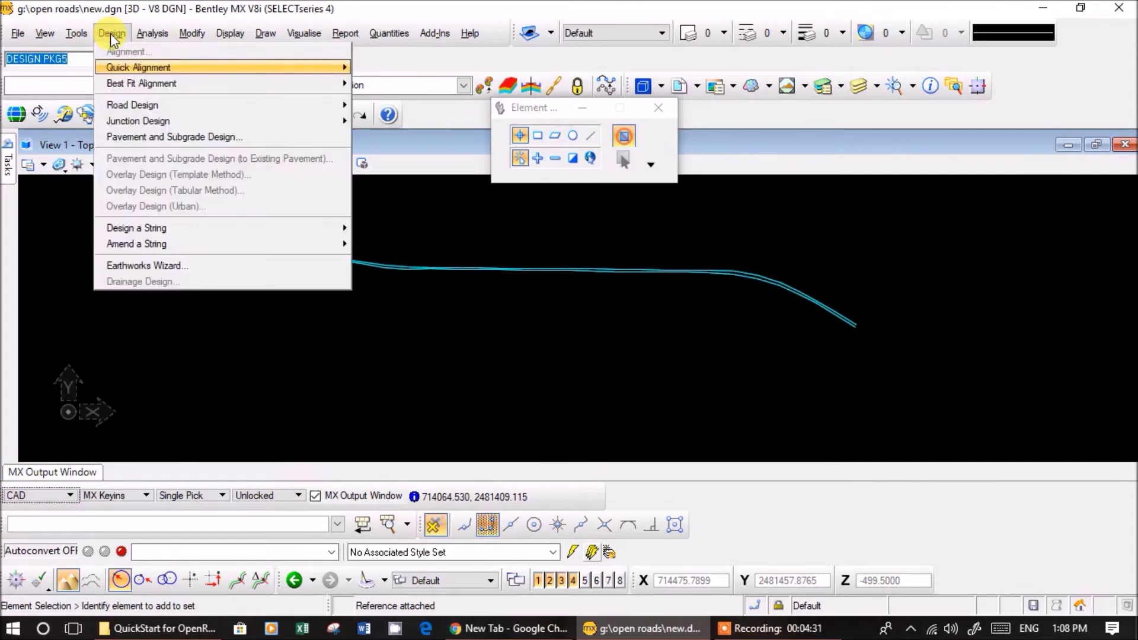
{"action": "mouse_move", "coordinate": [124, 69]}
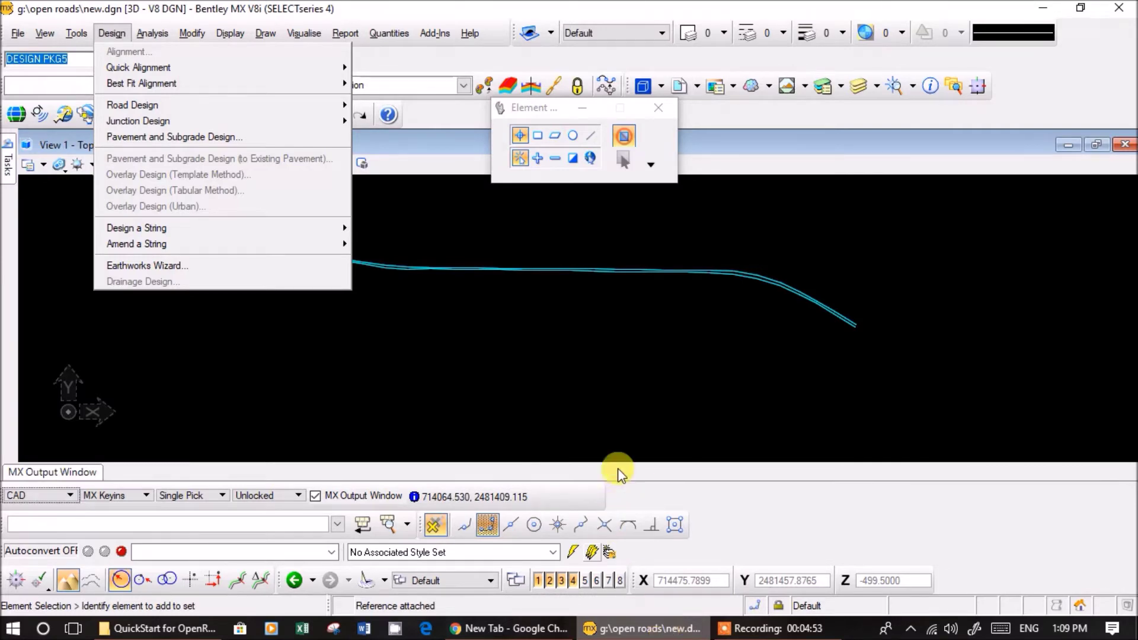
{"action": "mouse_move", "coordinate": [143, 34]}
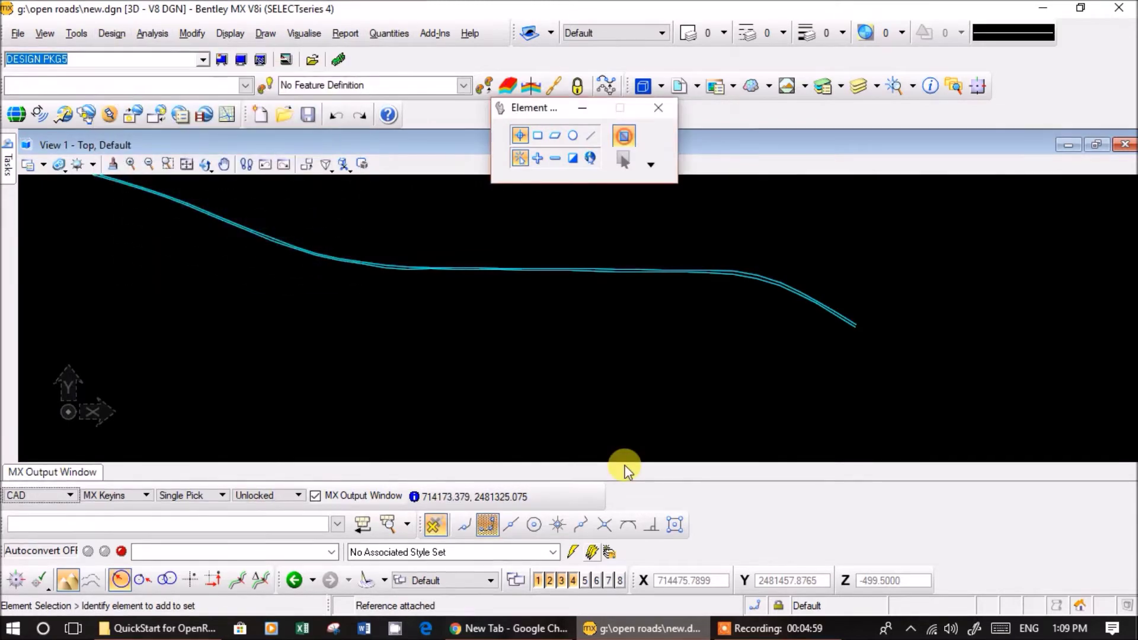
{"action": "left_click", "coordinate": [204, 59]}
- Display the DESIGN PKG5 model in the plan view with Display MX Model
{"action": "left_click", "coordinate": [160, 75]}
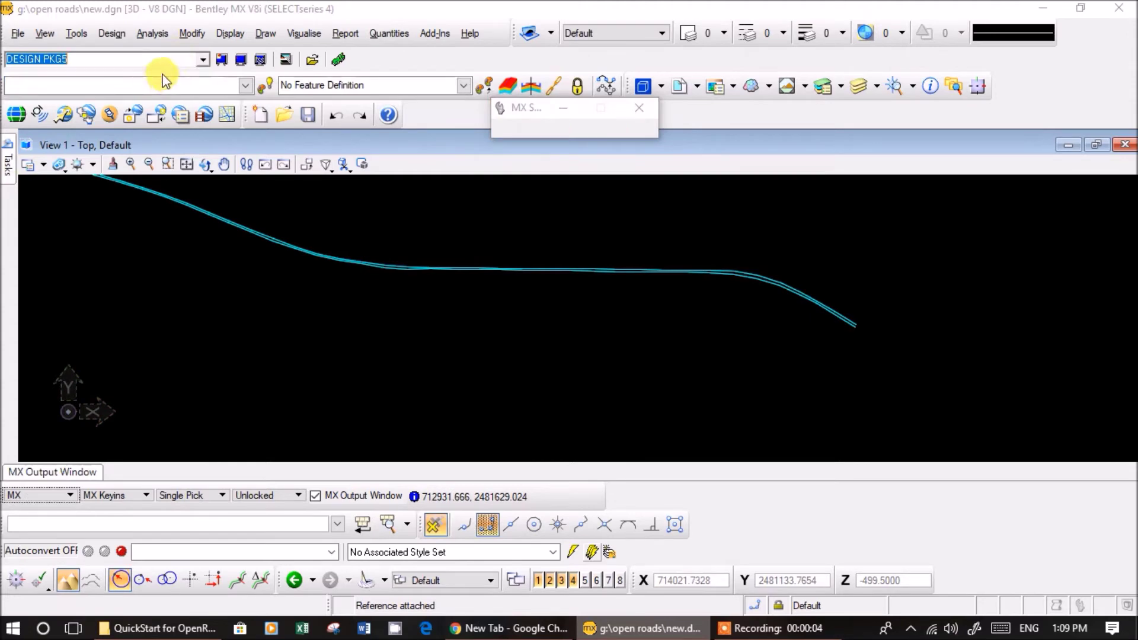
{"action": "left_click", "coordinate": [243, 62]}
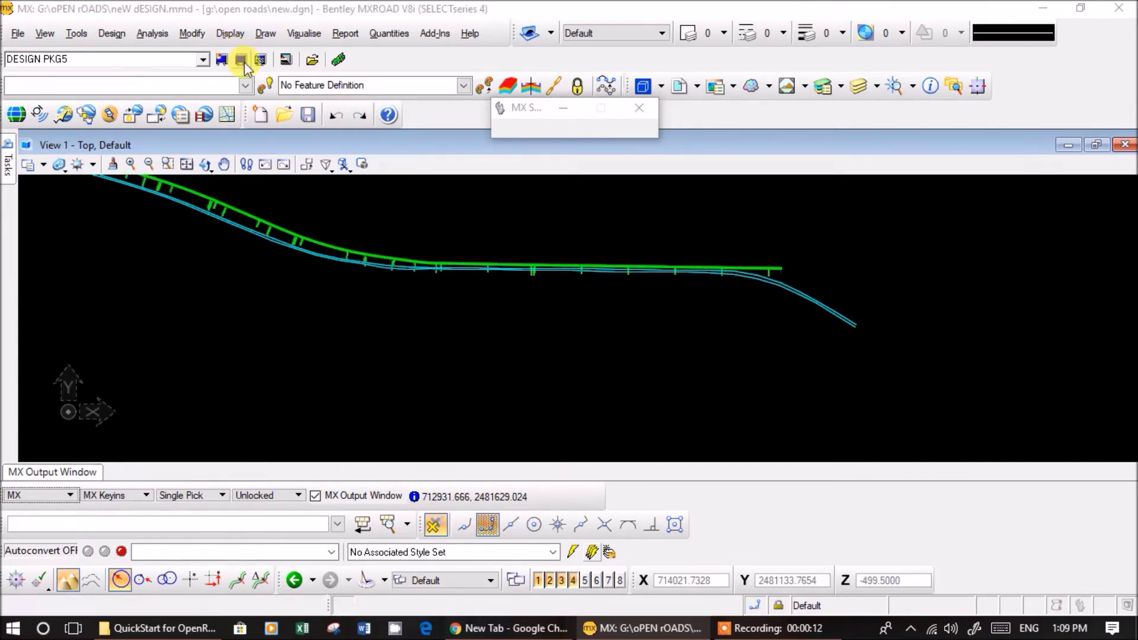
{"action": "left_click", "coordinate": [112, 33]}
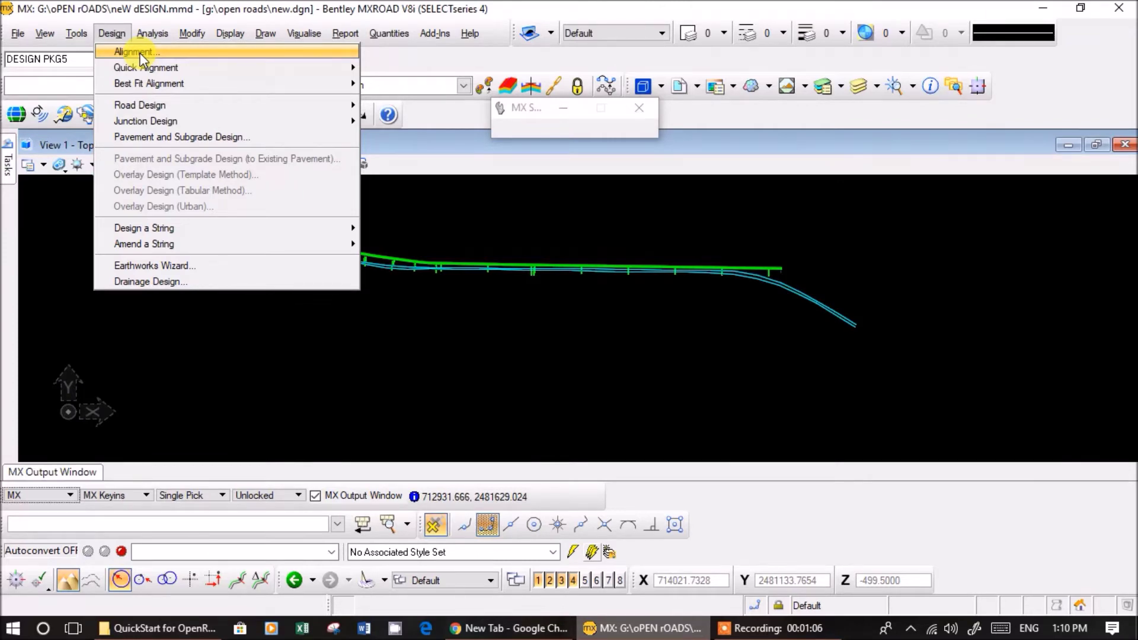
- Start a horizontal Quick Alignment in new model DESIGN NEW, string type Road Centrelines (MC), named MCL0
{"action": "mouse_move", "coordinate": [144, 67]}
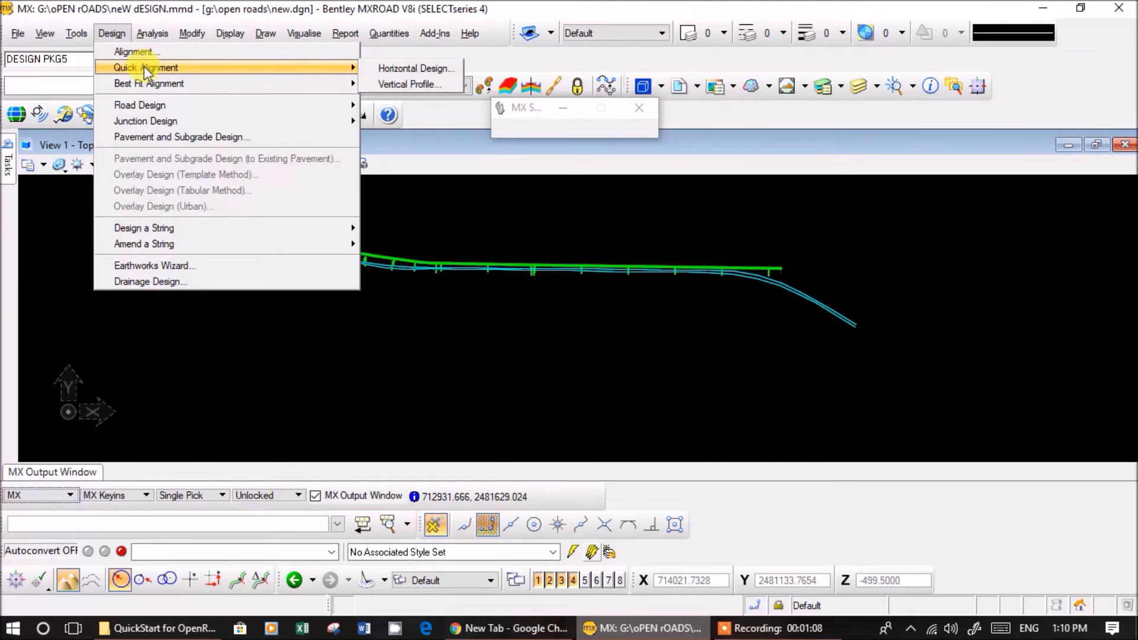
{"action": "left_click", "coordinate": [397, 69]}
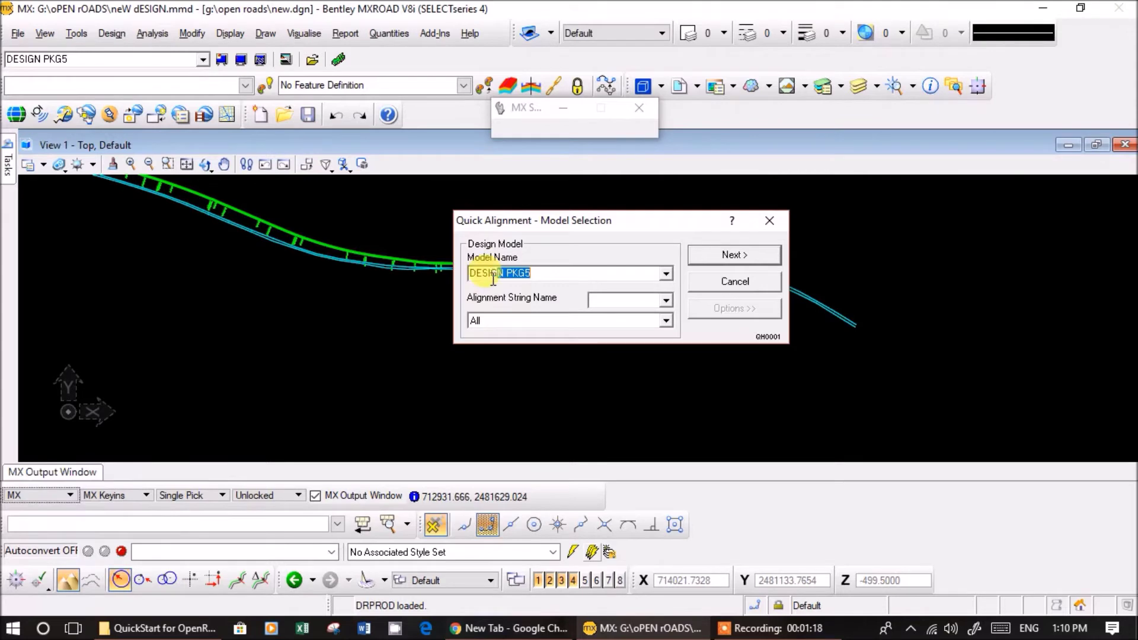
{"action": "type", "text": "NEW"}
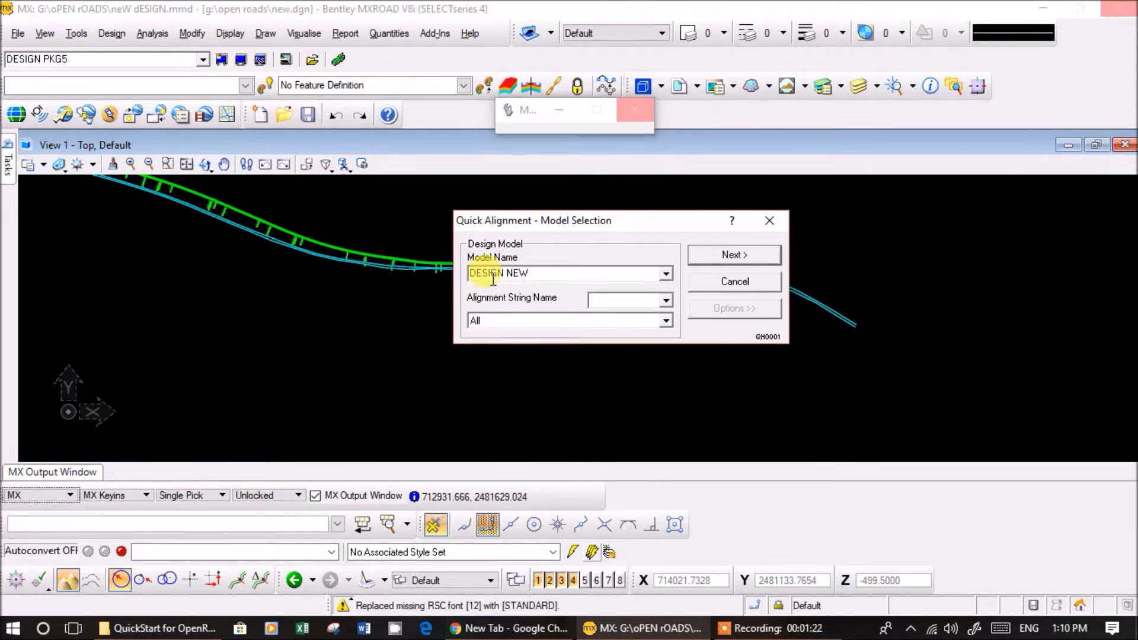
{"action": "left_click", "coordinate": [587, 323]}
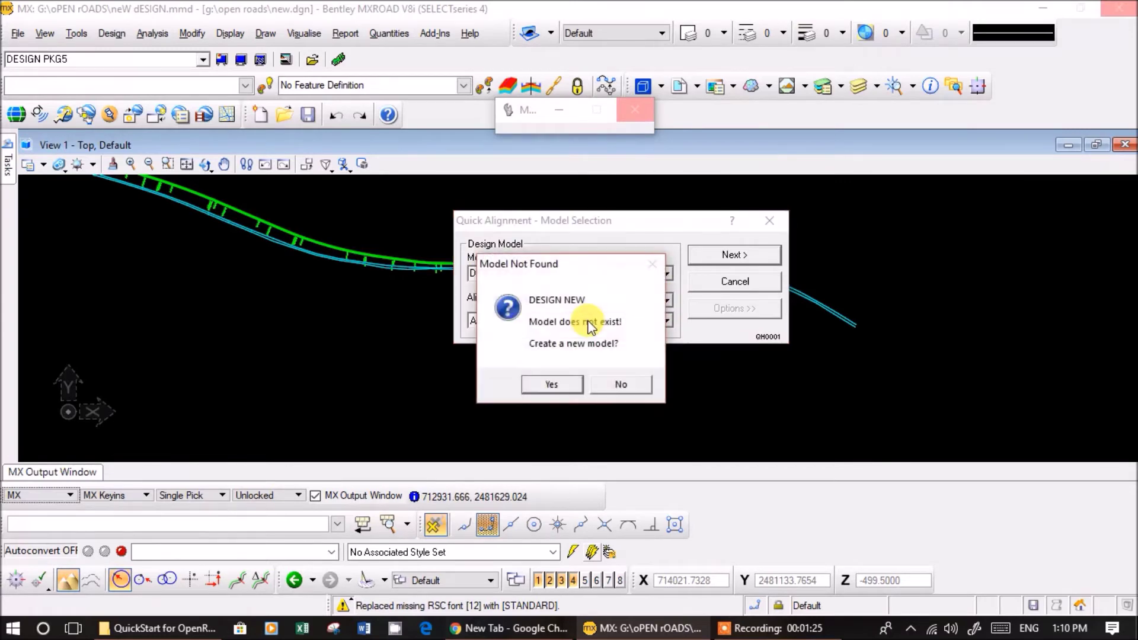
{"action": "left_click", "coordinate": [554, 384]}
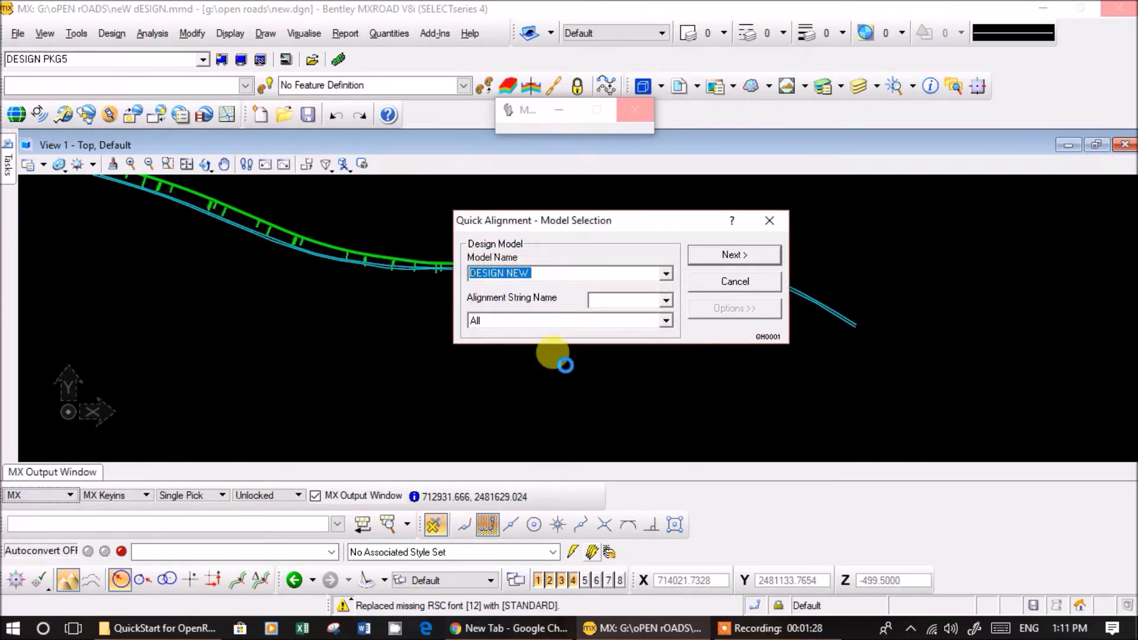
{"action": "left_click", "coordinate": [606, 322]}
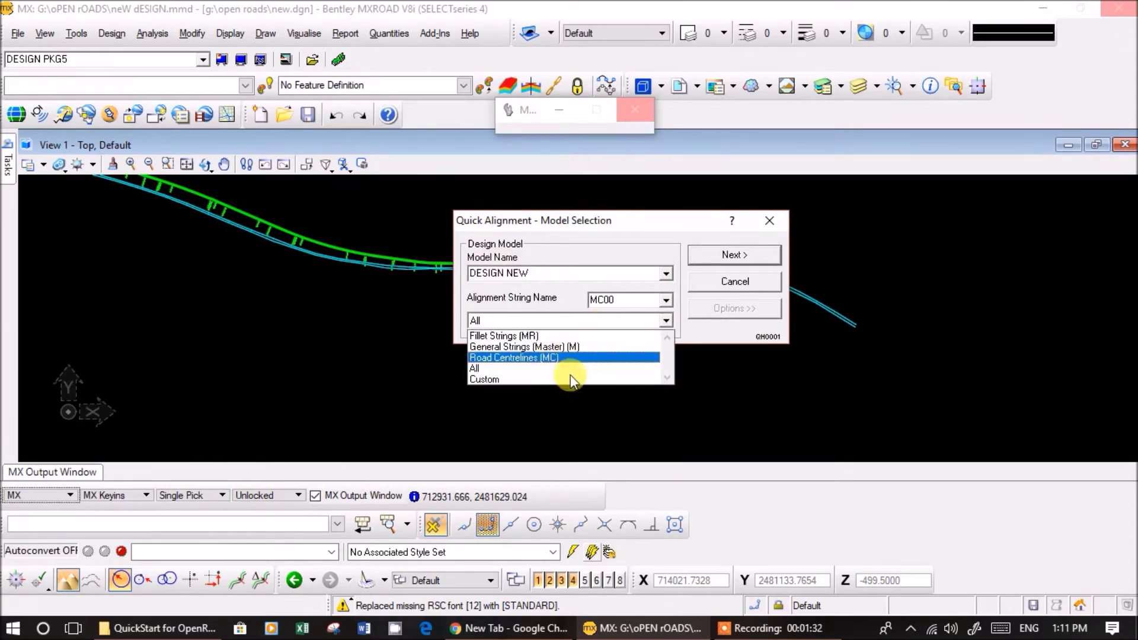
{"action": "double_click", "coordinate": [621, 299]}
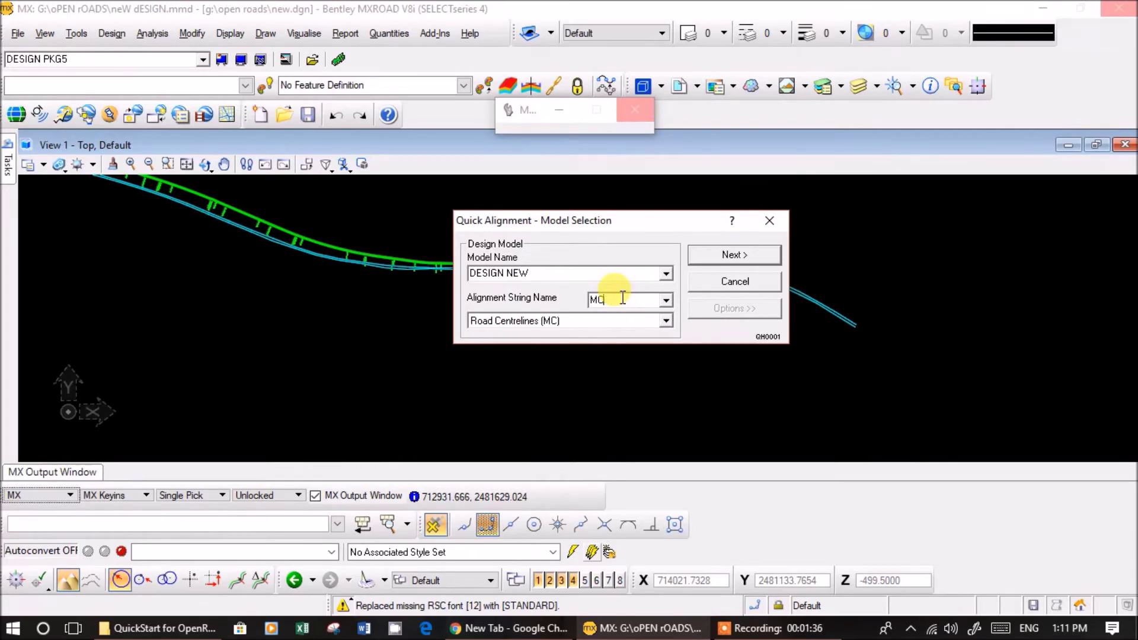
{"action": "type", "text": "L0"}
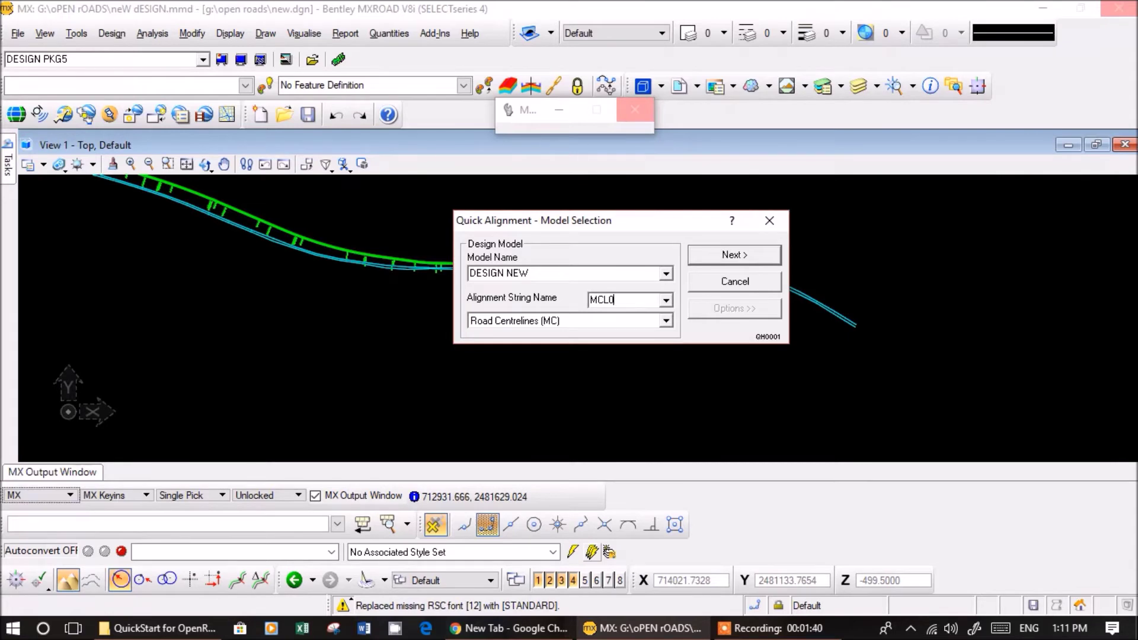
{"action": "left_click", "coordinate": [622, 298]}
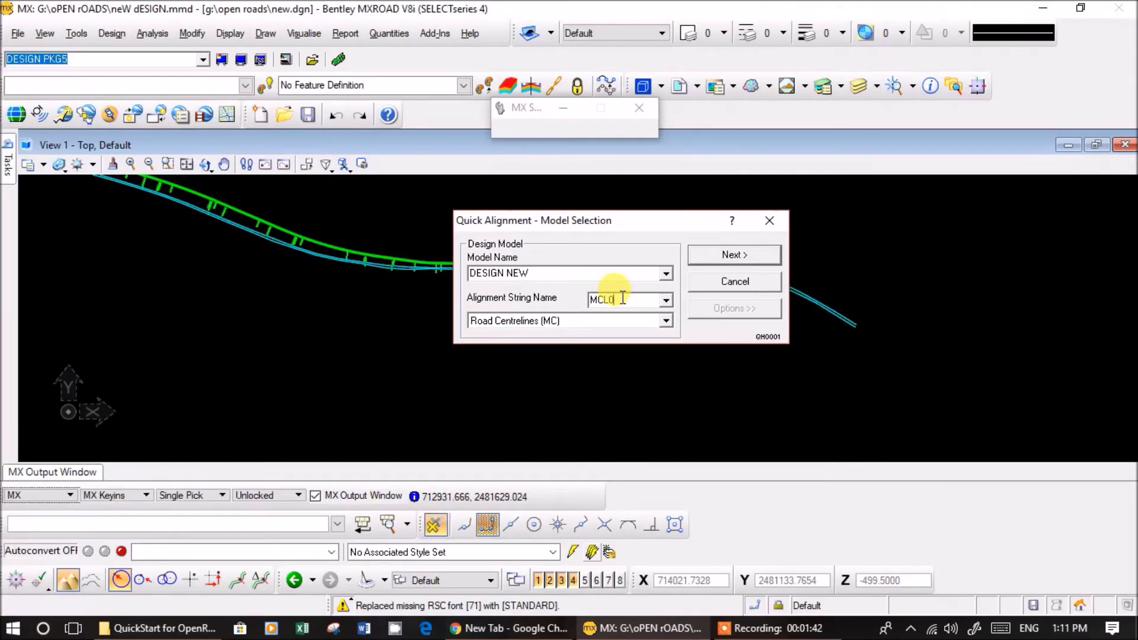
{"action": "left_click", "coordinate": [726, 255]}
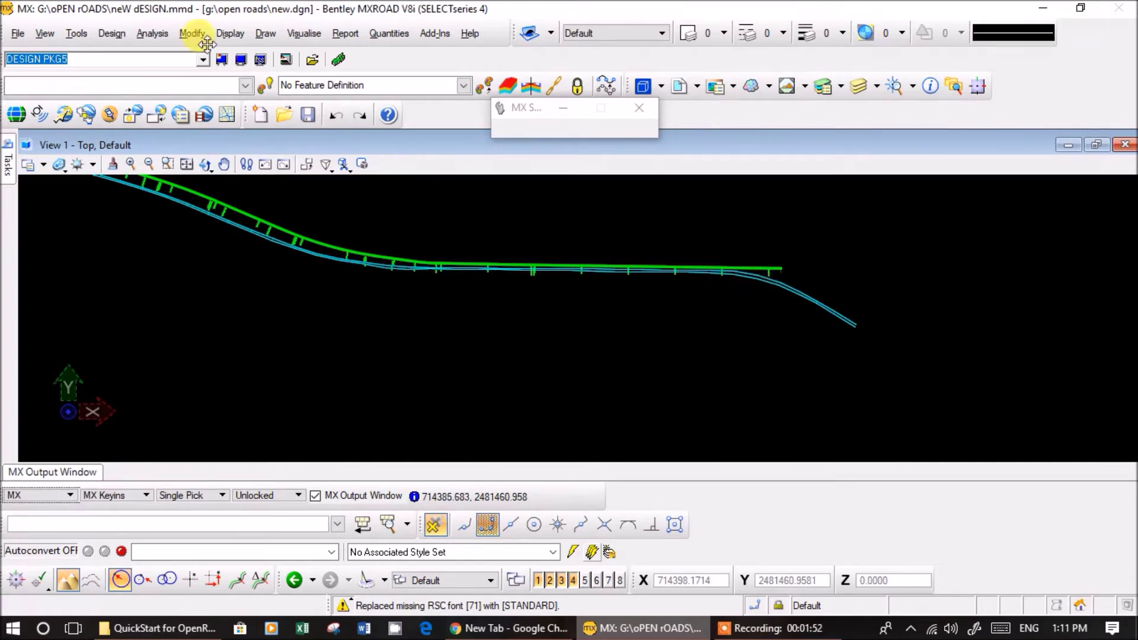
- Move the Add IP Mode toolbar aside and accept Quick Alignment parameters with 200.000 default radius
{"action": "left_click", "coordinate": [555, 405]}
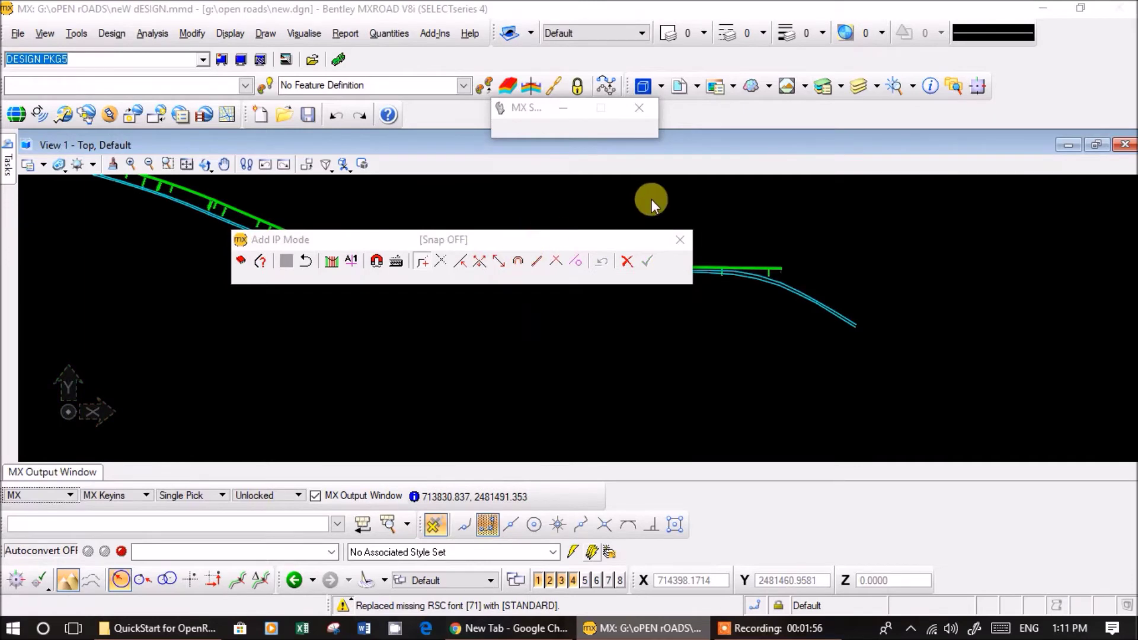
{"action": "left_click_drag", "start_coordinate": [574, 239], "coordinate": [784, 195]}
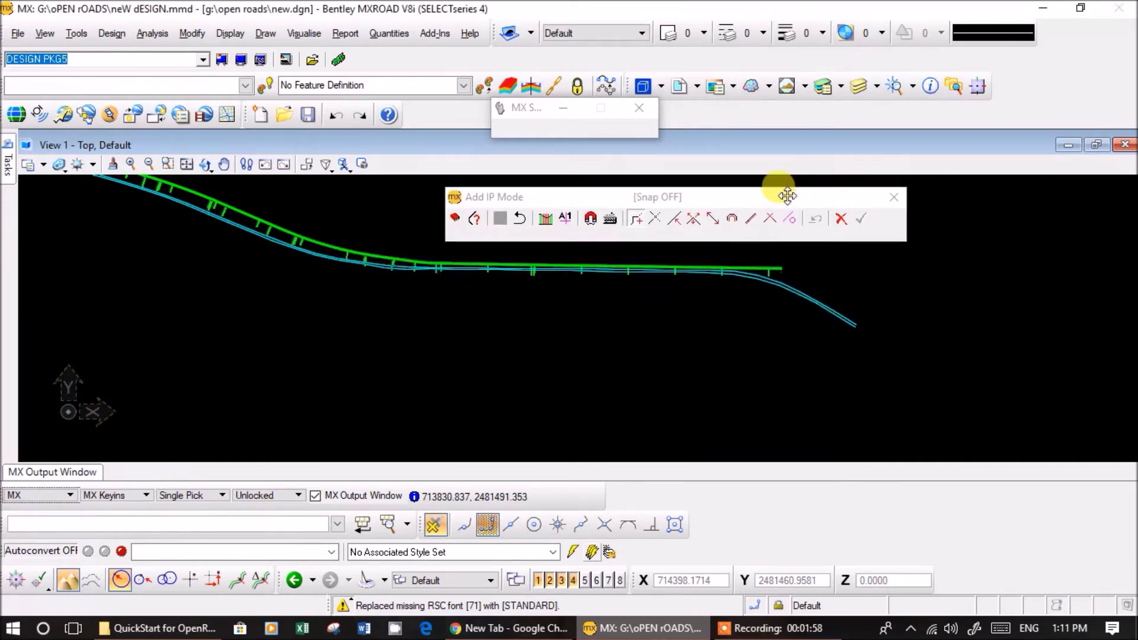
{"action": "scroll", "coordinate": [438, 273], "scroll_direction": "up", "scroll_amount": 2}
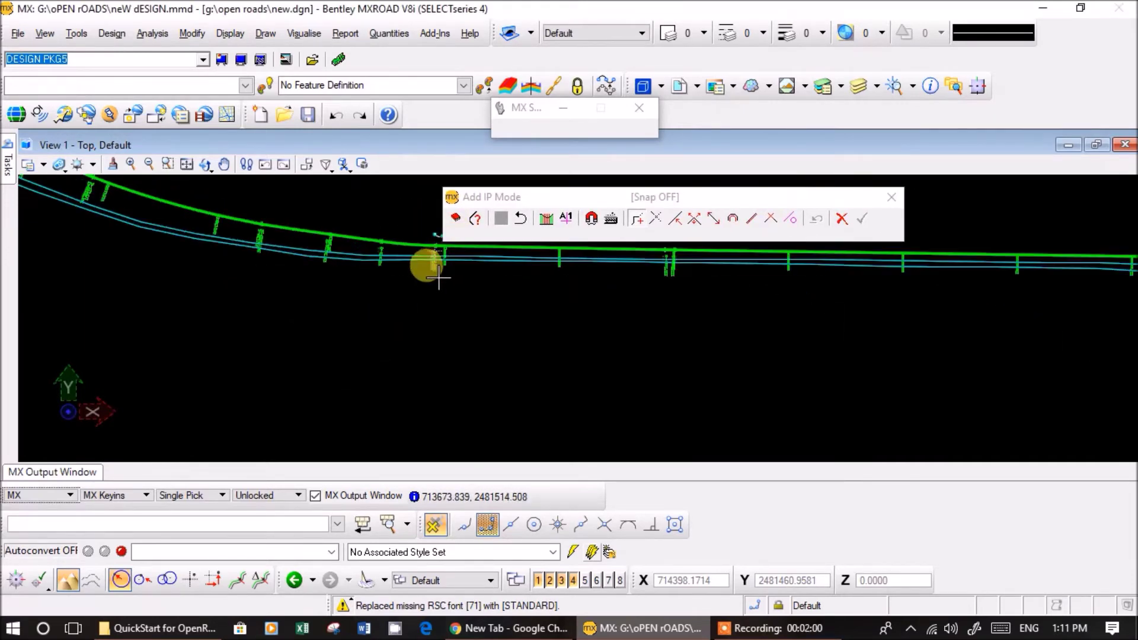
{"action": "left_click", "coordinate": [456, 222]}
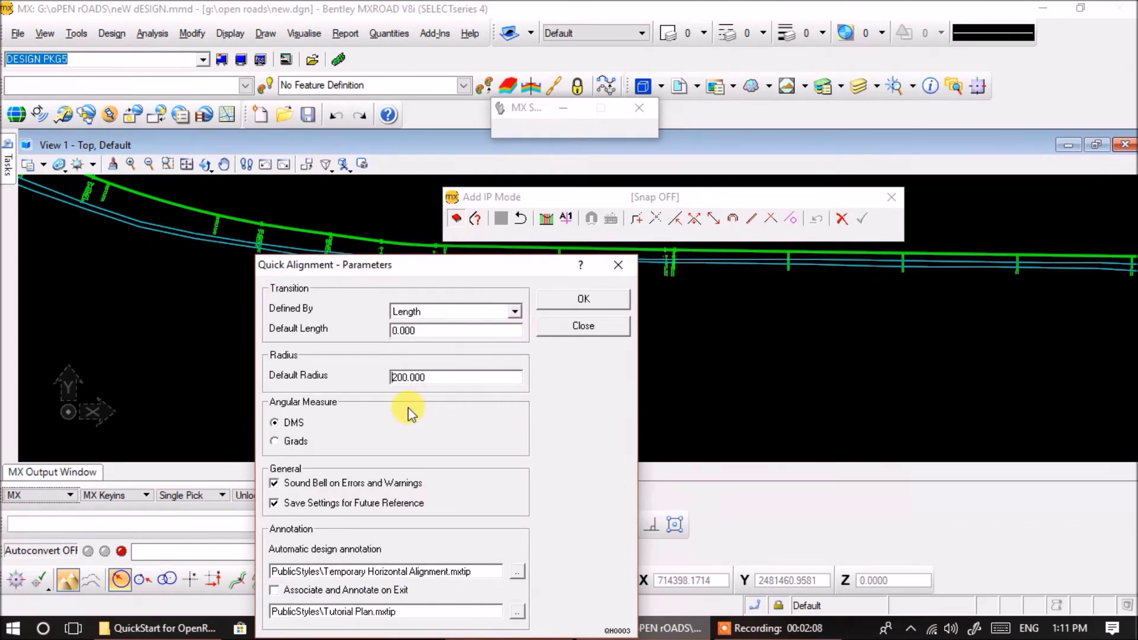
{"action": "left_click", "coordinate": [429, 376]}
{"action": "left_click_drag", "start_coordinate": [471, 269], "coordinate": [425, 108]}
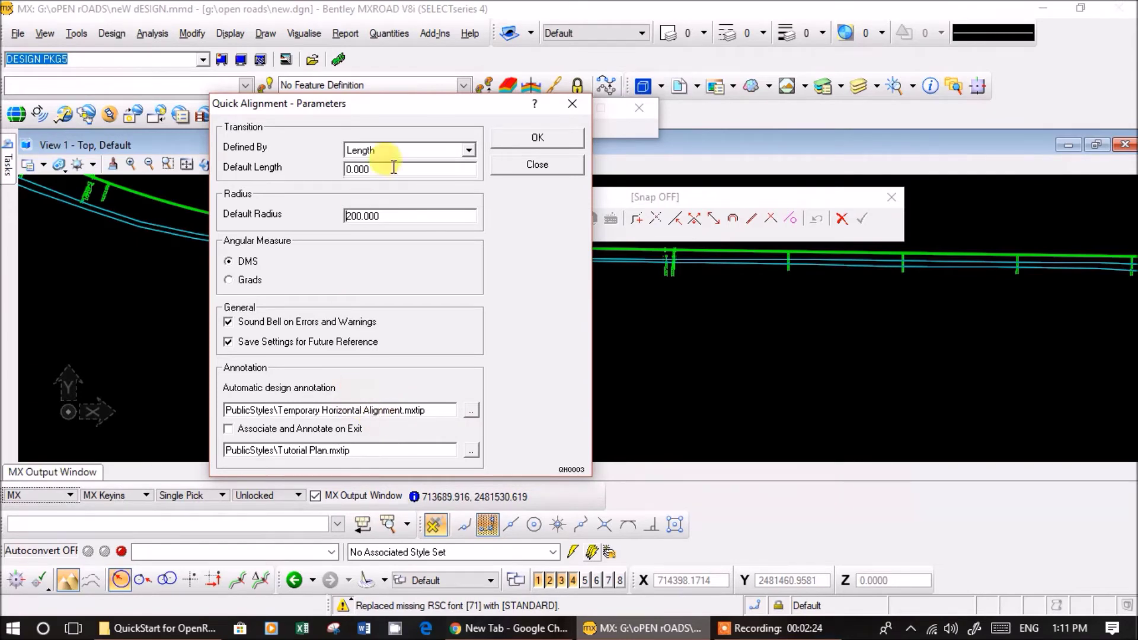
{"action": "left_click", "coordinate": [520, 141]}
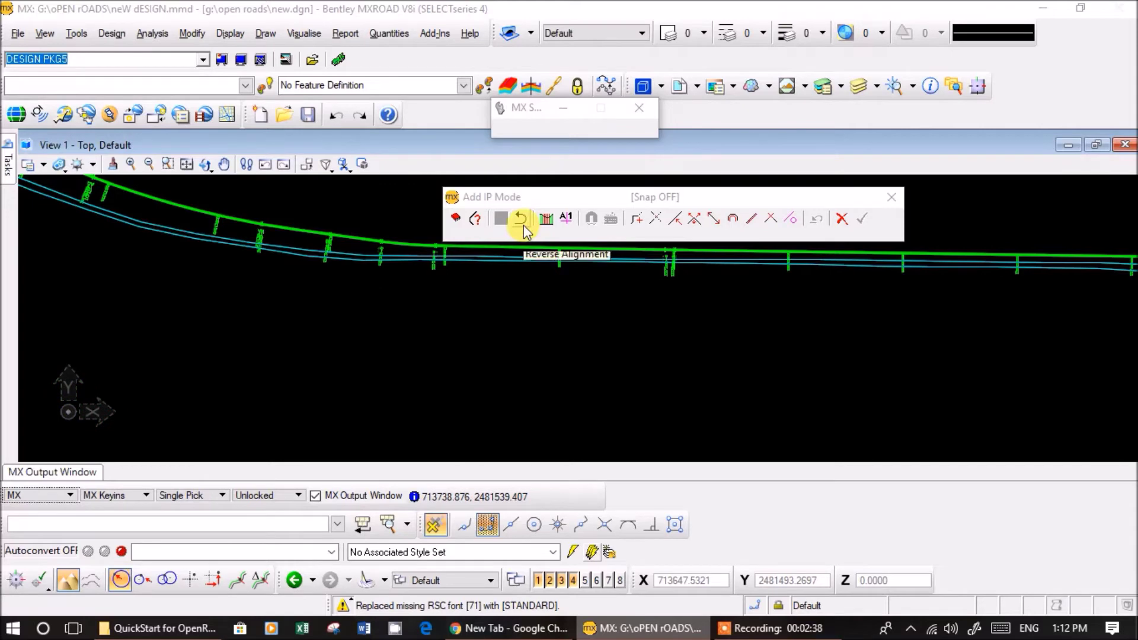
- Pick the alignment's start point at the road end and the next point along the road
{"action": "left_click", "coordinate": [704, 368]}
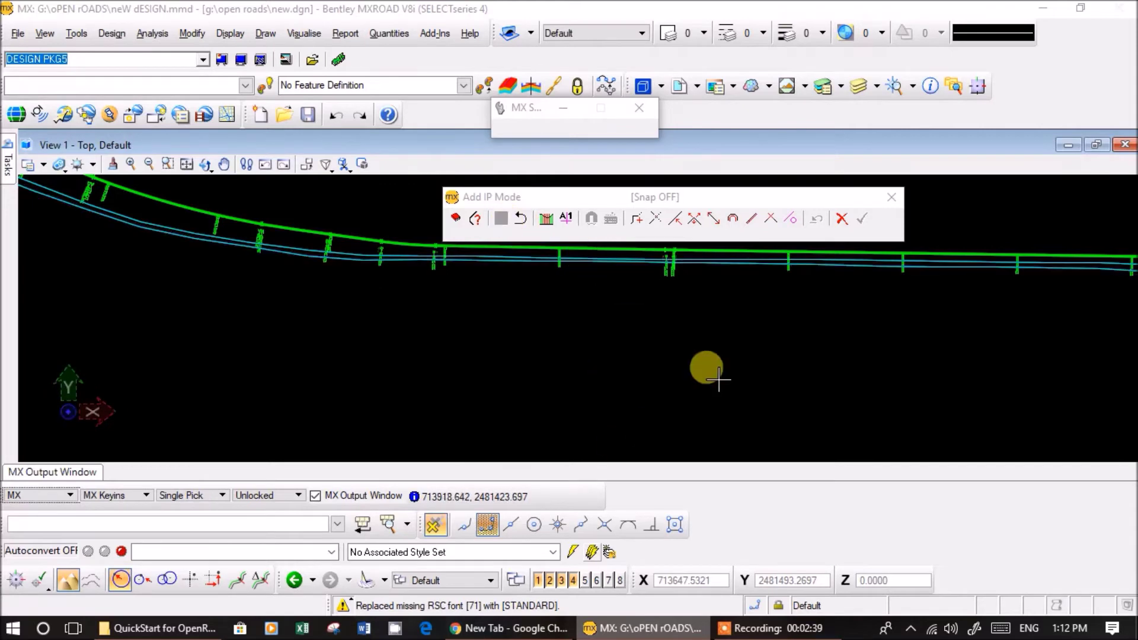
{"action": "left_click", "coordinate": [637, 220]}
{"action": "scroll", "coordinate": [749, 285], "scroll_direction": "down", "scroll_amount": 4}
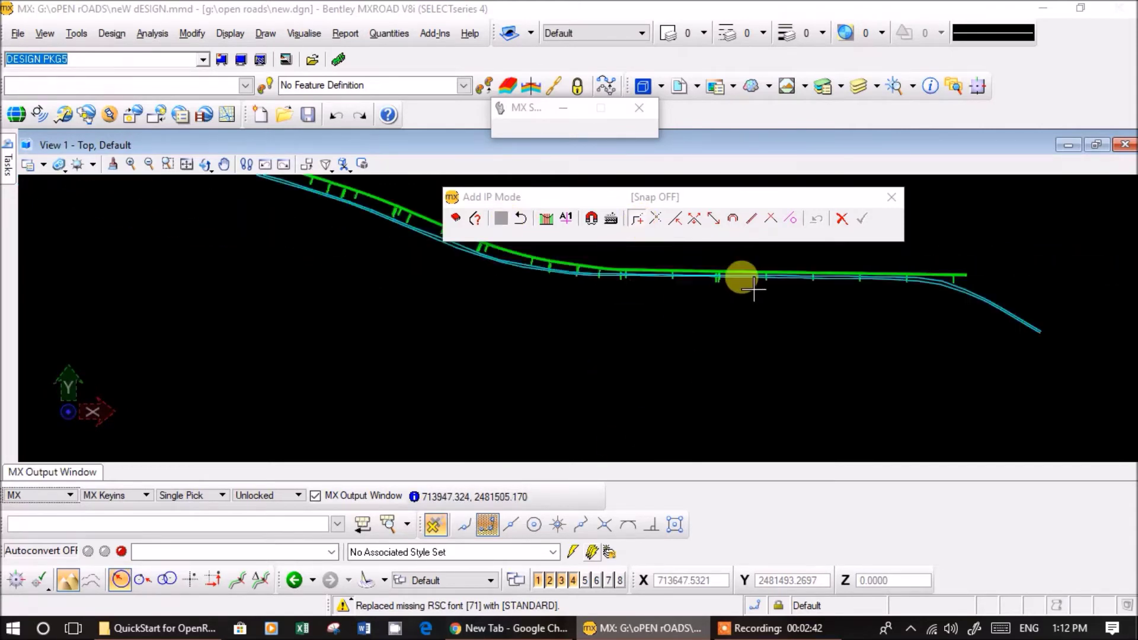
{"action": "scroll", "coordinate": [1002, 323], "scroll_direction": "up", "scroll_amount": 4}
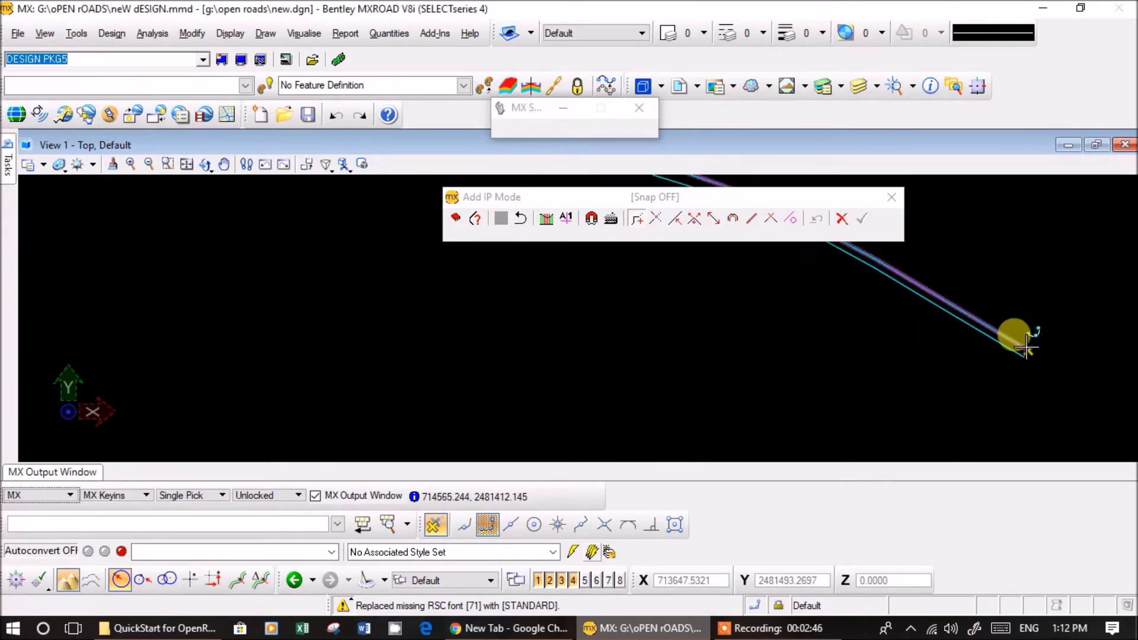
{"action": "left_click", "coordinate": [1024, 357]}
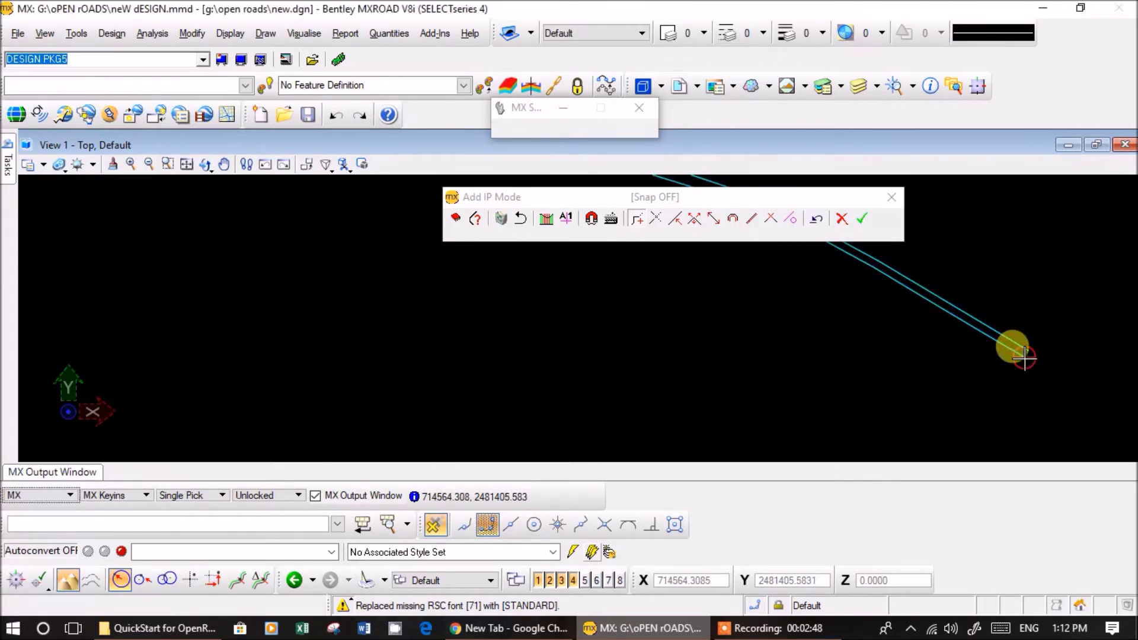
{"action": "middle_click_drag", "start_coordinate": [818, 371], "coordinate": [995, 422]}
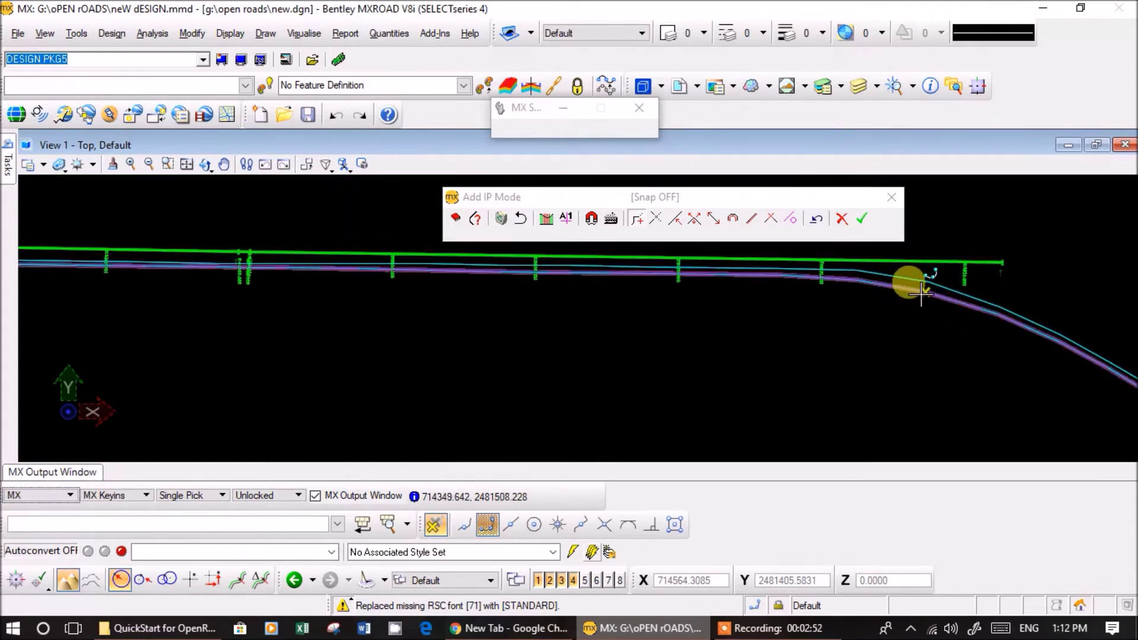
{"action": "left_click", "coordinate": [922, 292]}
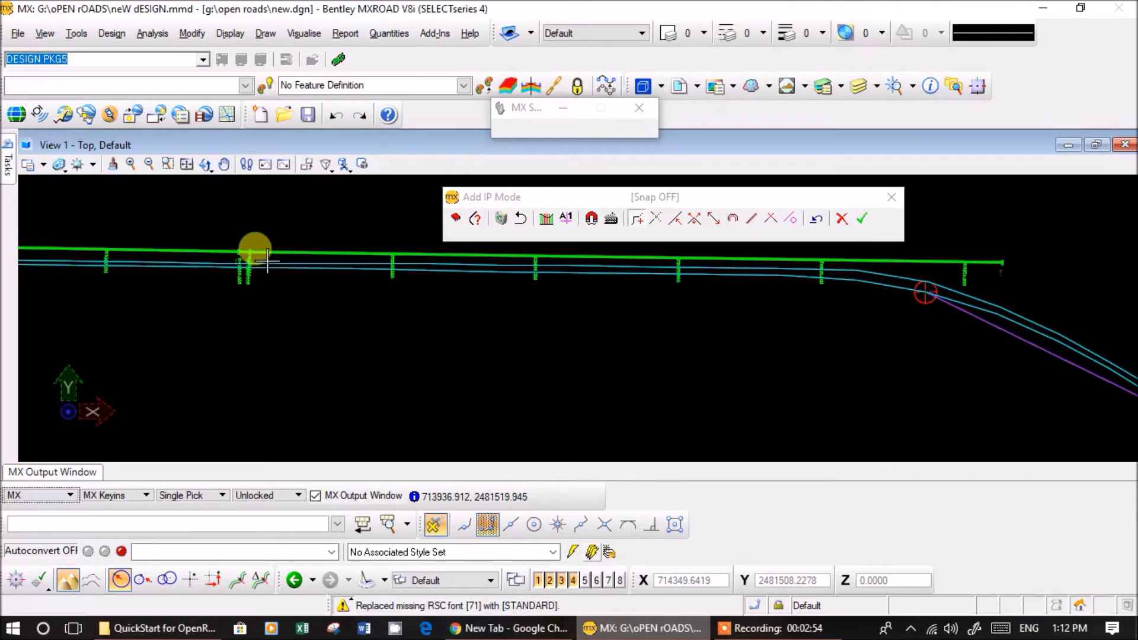
- Add intersection points at the existing road's bend
{"action": "middle_click_drag", "start_coordinate": [219, 264], "coordinate": [403, 289]}
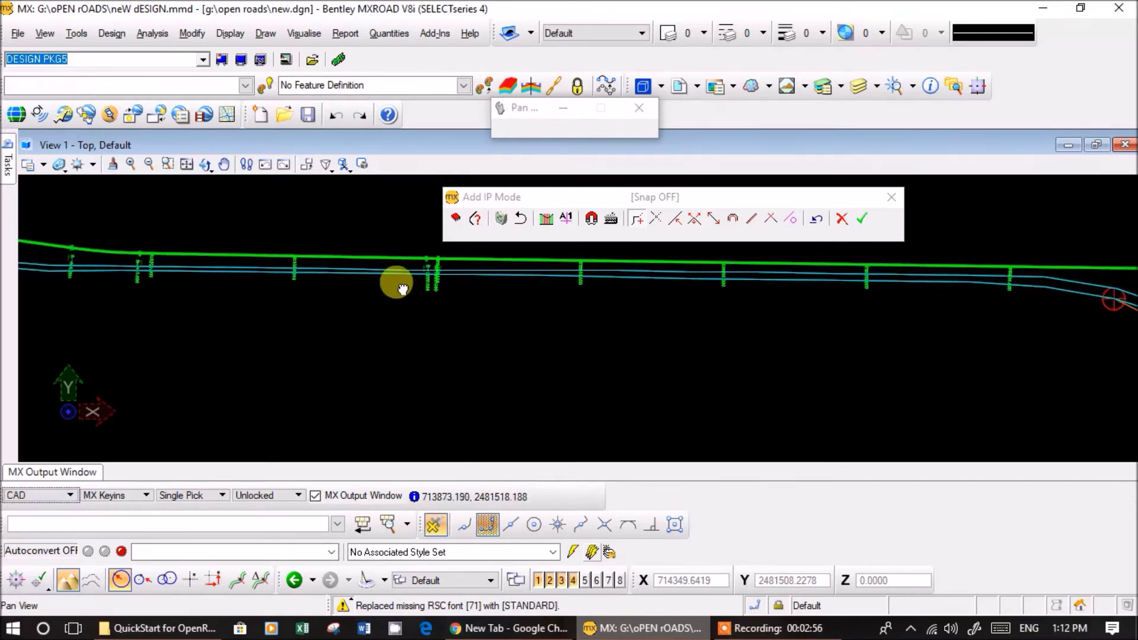
{"action": "middle_click_drag", "start_coordinate": [261, 275], "coordinate": [433, 290]}
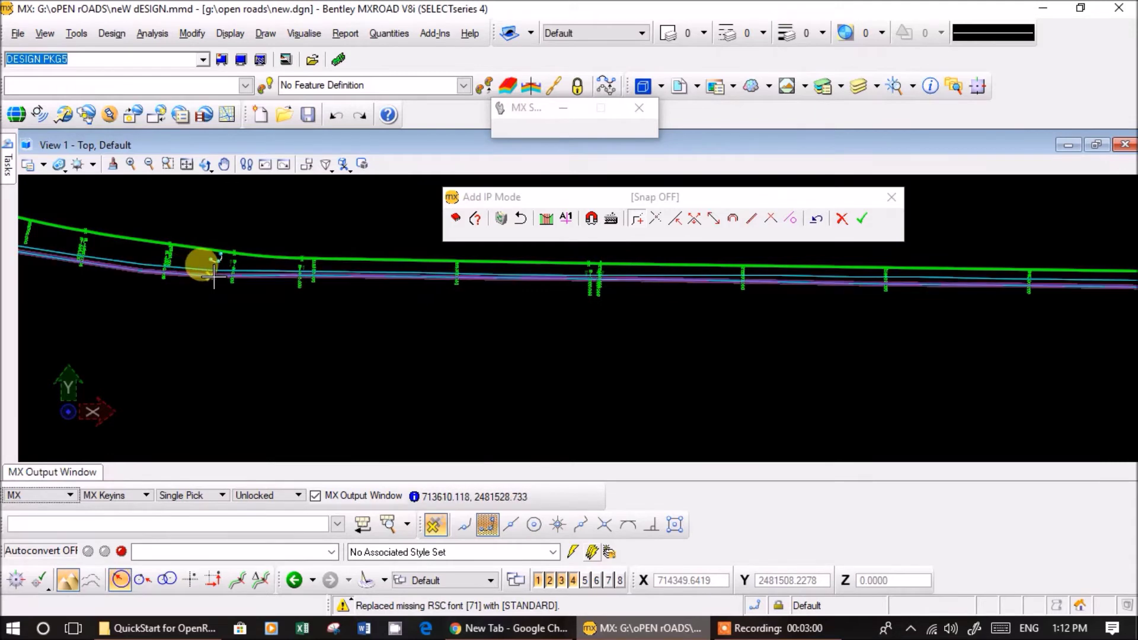
{"action": "middle_click_drag", "start_coordinate": [212, 275], "coordinate": [572, 360]}
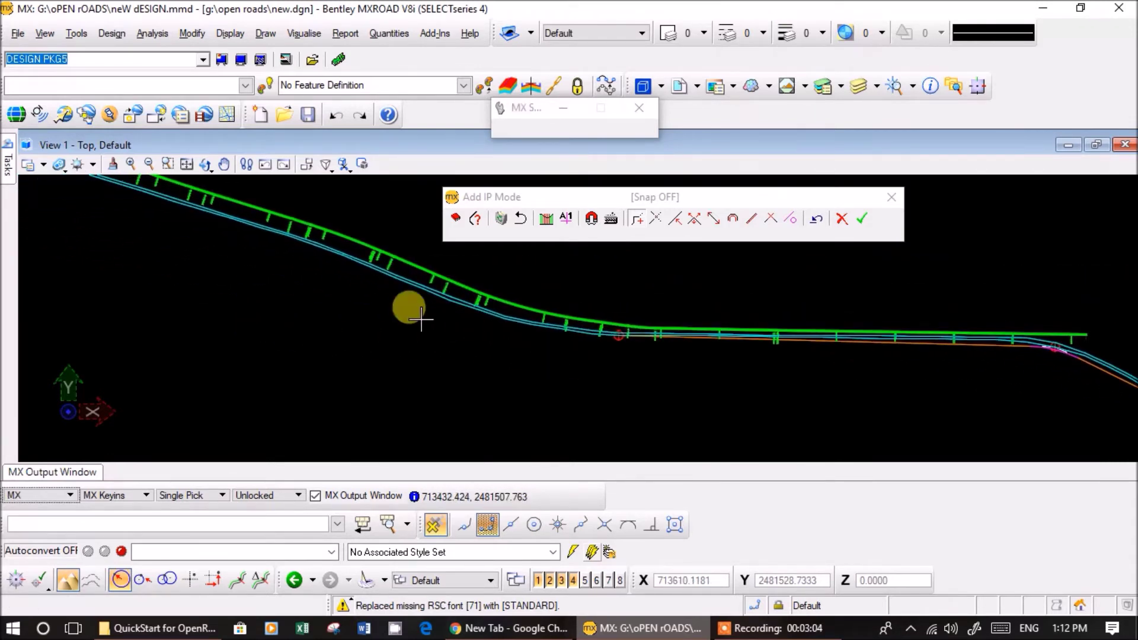
{"action": "scroll", "coordinate": [350, 255], "scroll_direction": "up", "scroll_amount": 2}
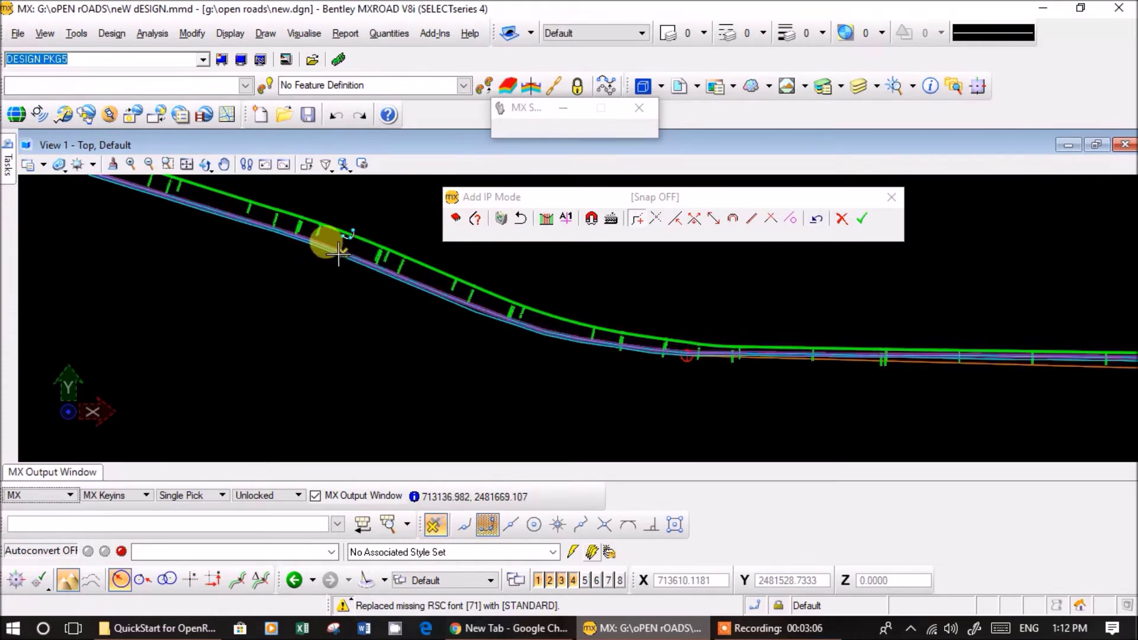
{"action": "left_click", "coordinate": [336, 255]}
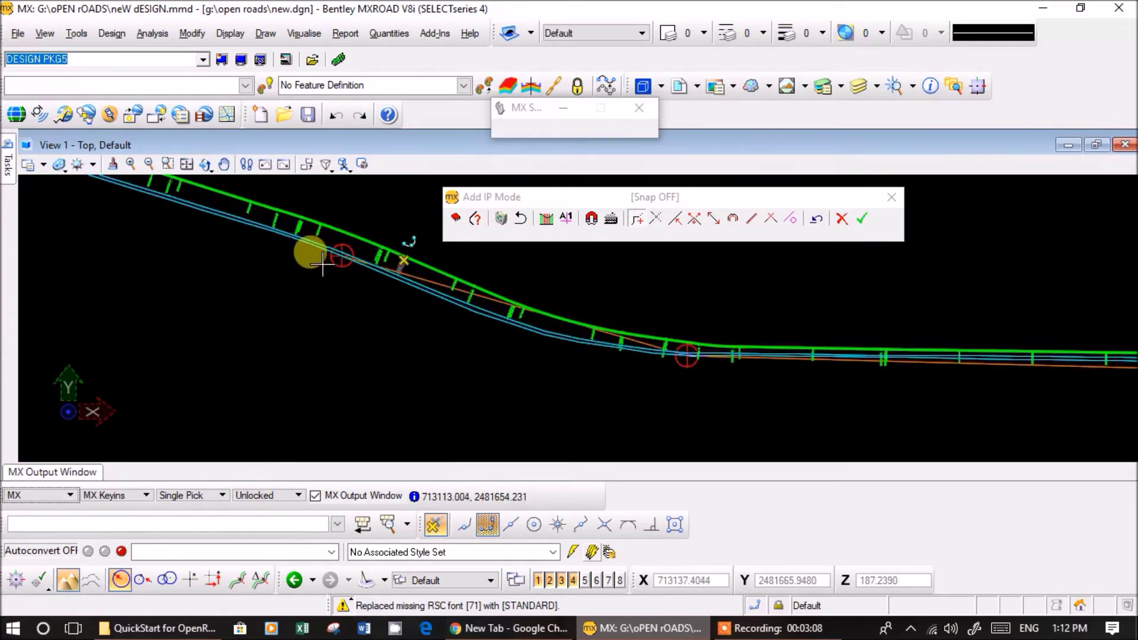
{"action": "middle_click_drag", "start_coordinate": [237, 282], "coordinate": [604, 348]}
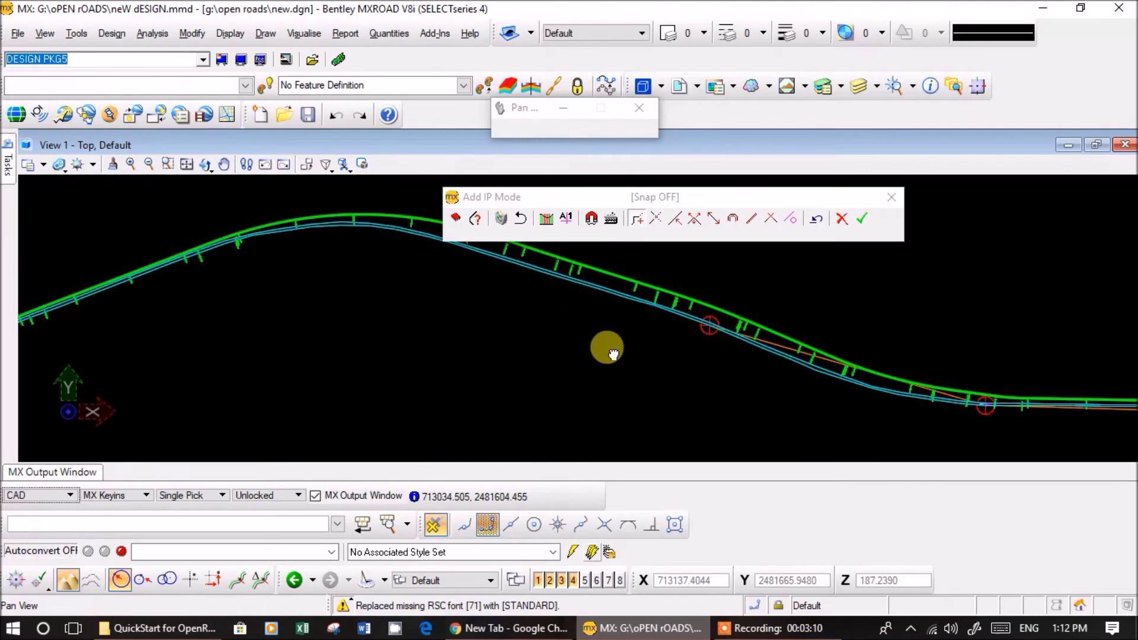
{"action": "scroll", "coordinate": [357, 229], "scroll_direction": "up", "scroll_amount": 2}
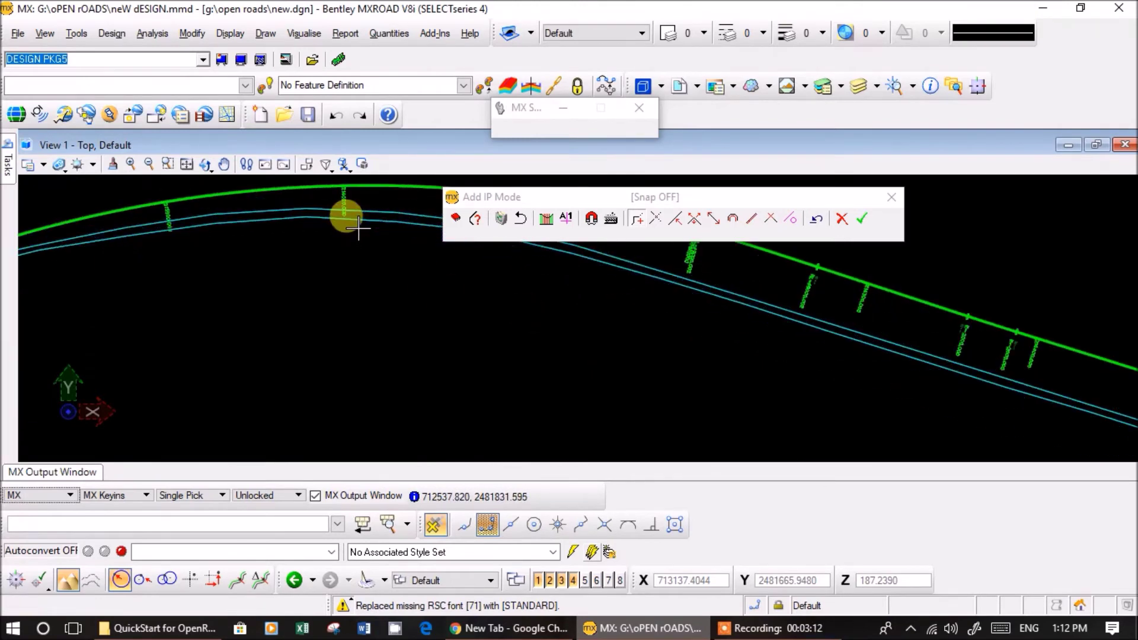
{"action": "left_click", "coordinate": [353, 219]}
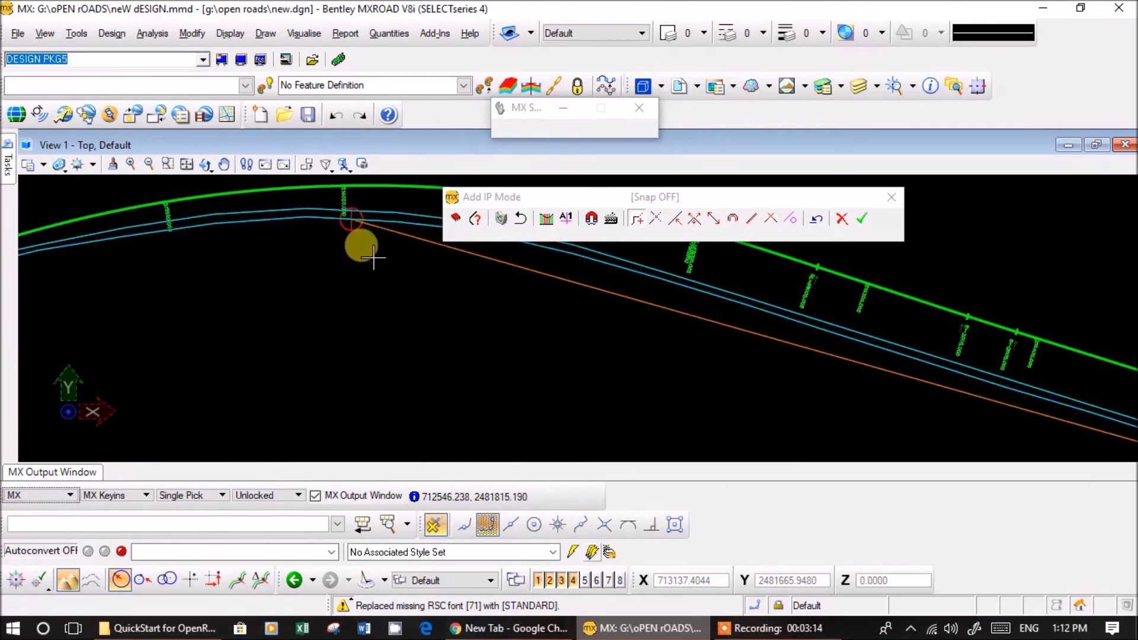
- Zoom and pan along the alignment to its east bend
{"action": "scroll", "coordinate": [360, 247], "scroll_direction": "down", "scroll_amount": 3}
{"action": "scroll", "coordinate": [176, 295], "scroll_direction": "down", "scroll_amount": 1}
{"action": "scroll", "coordinate": [183, 310], "scroll_direction": "down", "scroll_amount": 1}
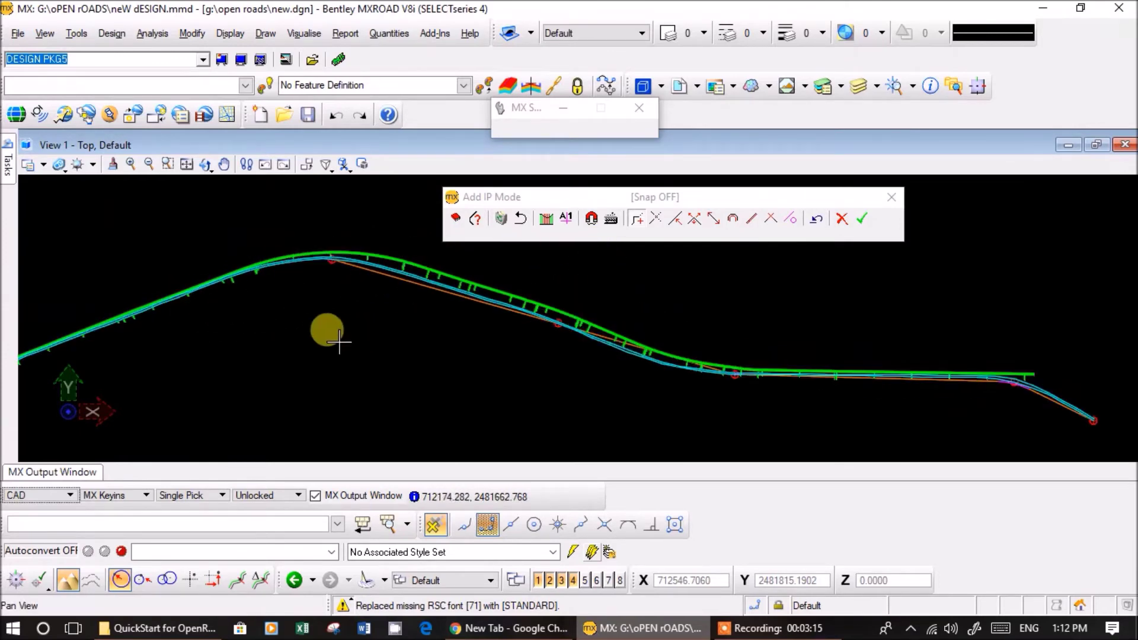
{"action": "scroll", "coordinate": [308, 332], "scroll_direction": "up", "scroll_amount": 2}
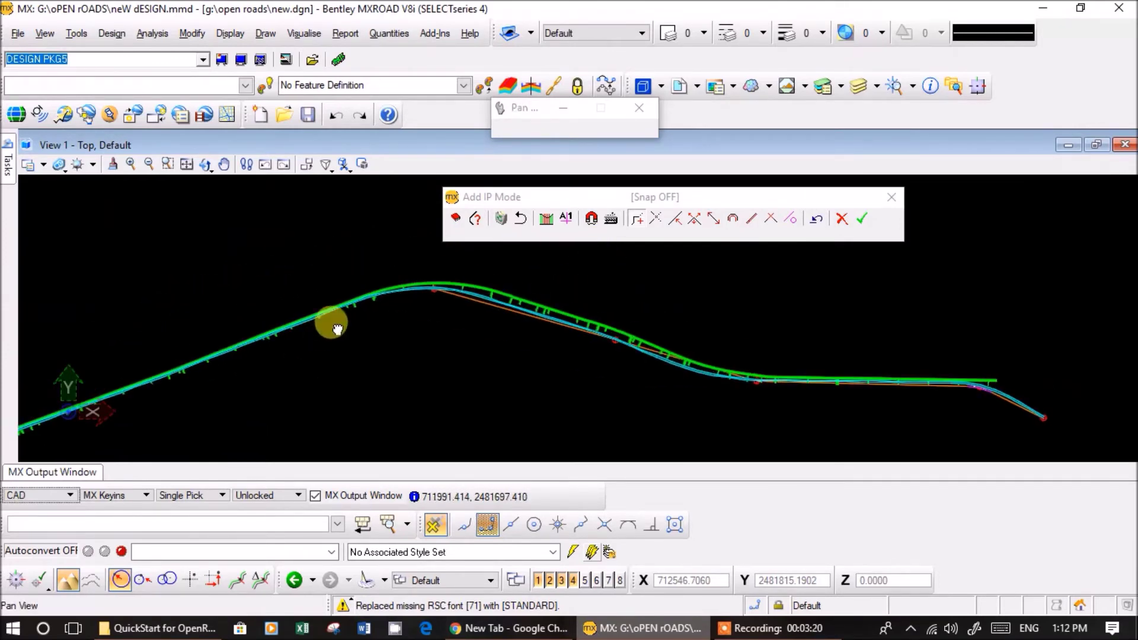
{"action": "scroll", "coordinate": [344, 320], "scroll_direction": "up", "scroll_amount": 4}
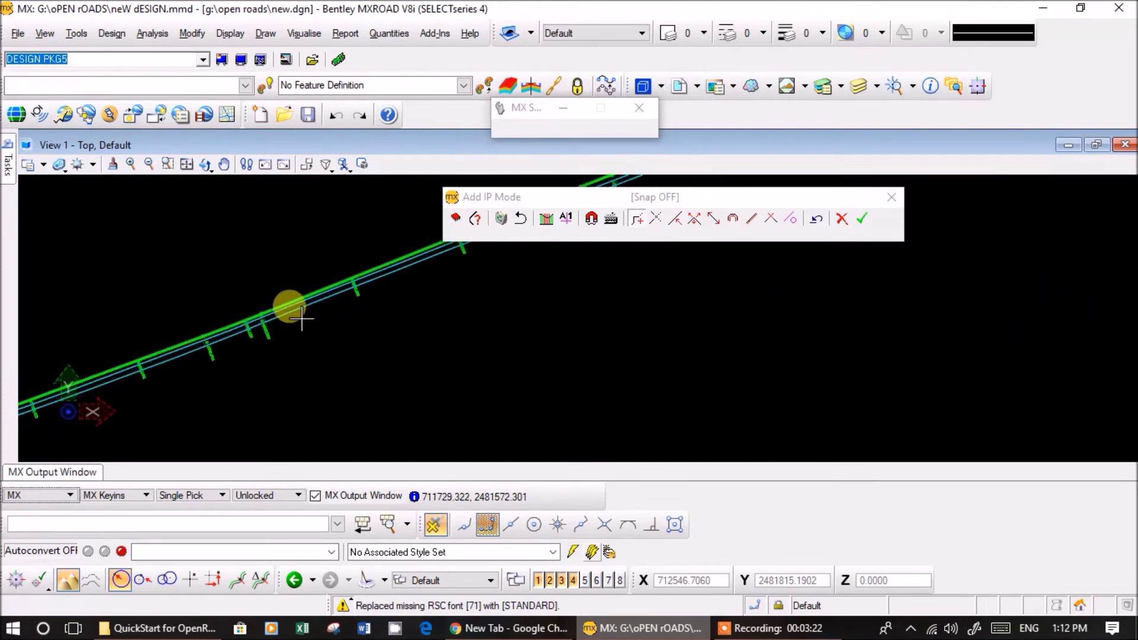
{"action": "scroll", "coordinate": [244, 333], "scroll_direction": "up", "scroll_amount": 1}
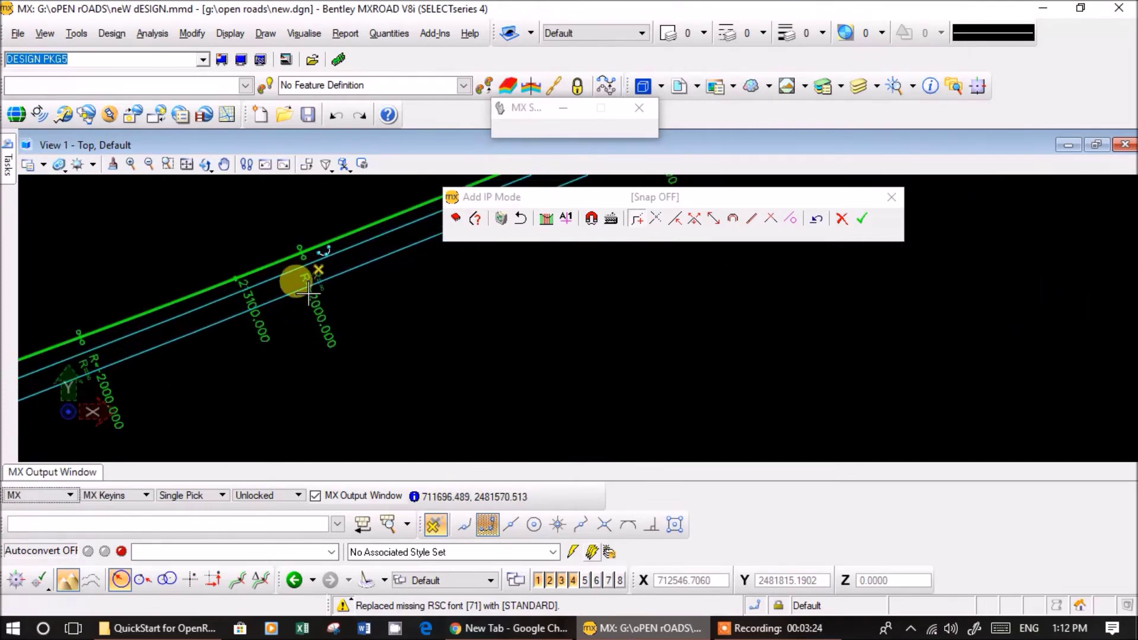
{"action": "scroll", "coordinate": [263, 308], "scroll_direction": "up", "scroll_amount": 1}
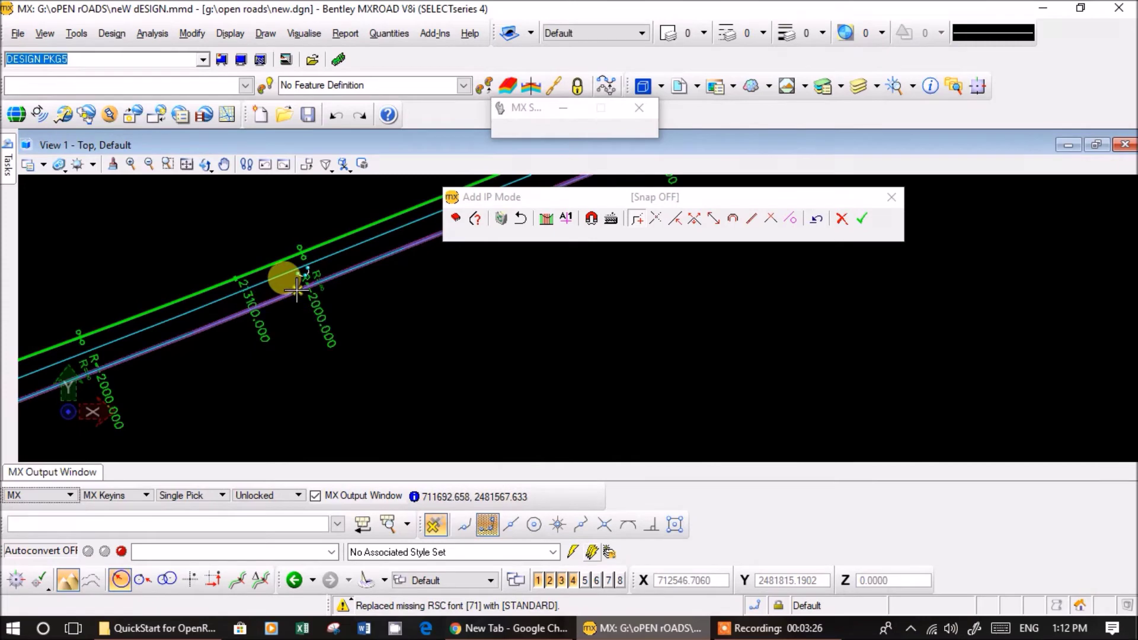
{"action": "scroll", "coordinate": [385, 308], "scroll_direction": "down", "scroll_amount": 5}
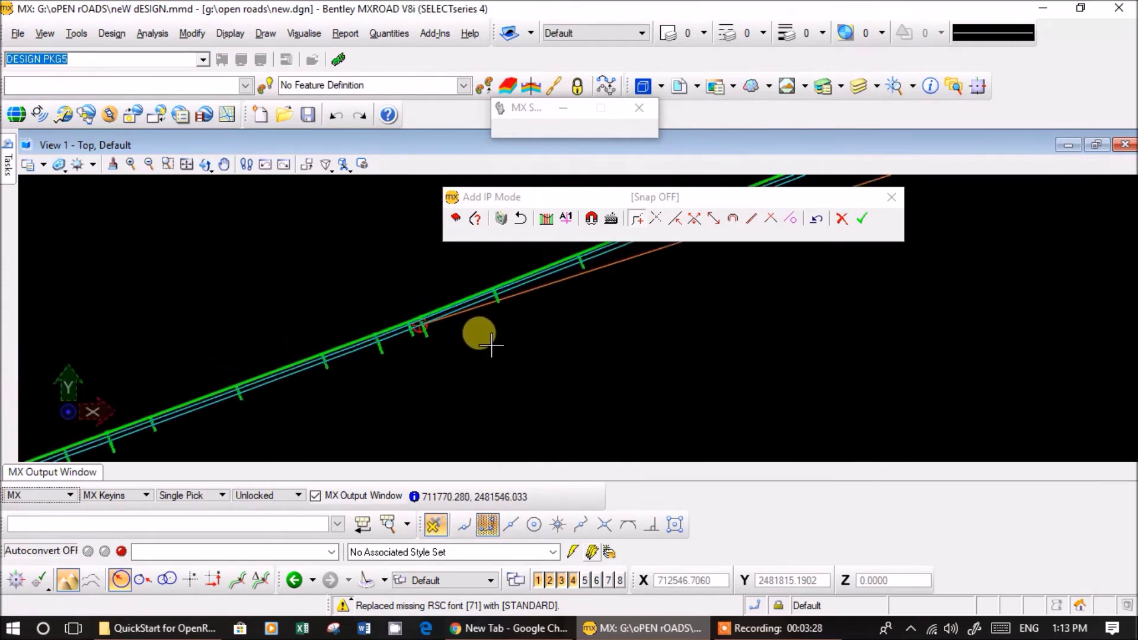
{"action": "middle_click_drag", "start_coordinate": [884, 340], "coordinate": [329, 350]}
{"action": "scroll", "coordinate": [802, 340], "scroll_direction": "up", "scroll_amount": 5}
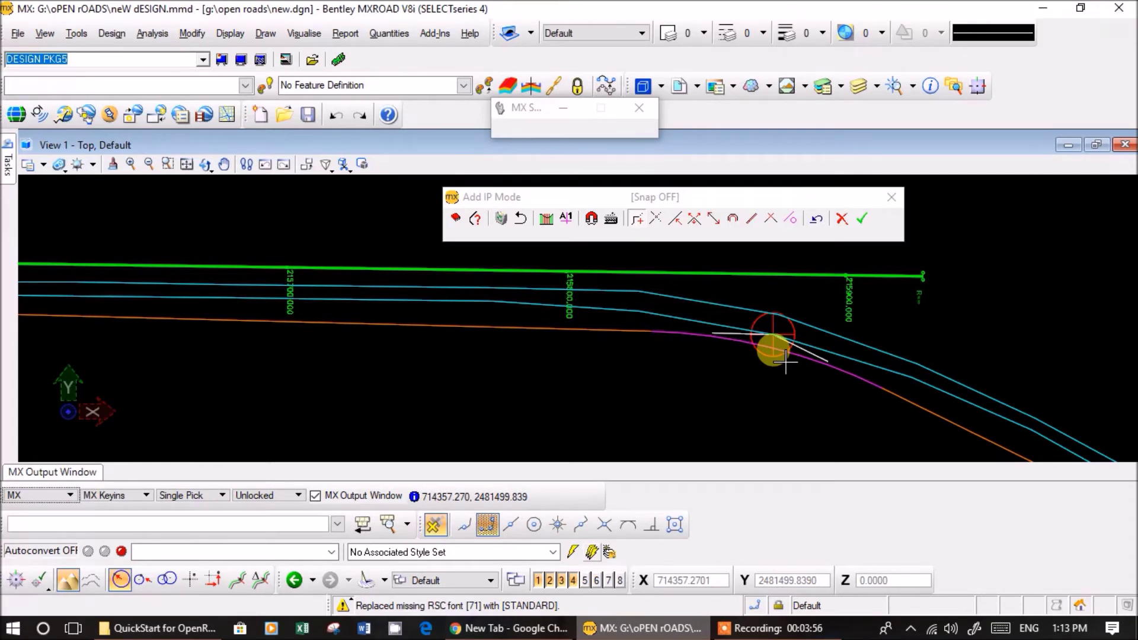
- Use Slide on Bearing to slide the east-bend IP onto the existing road
{"action": "left_click", "coordinate": [713, 218]}
{"action": "scroll", "coordinate": [785, 383], "scroll_direction": "down", "scroll_amount": 1}
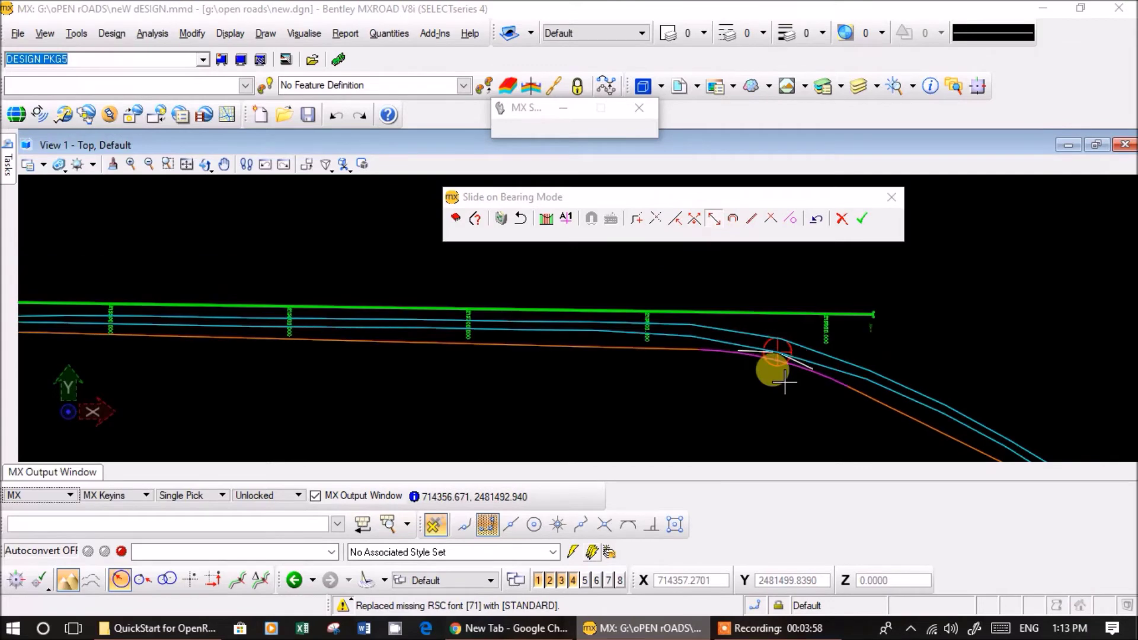
{"action": "scroll", "coordinate": [771, 381], "scroll_direction": "down", "scroll_amount": 1}
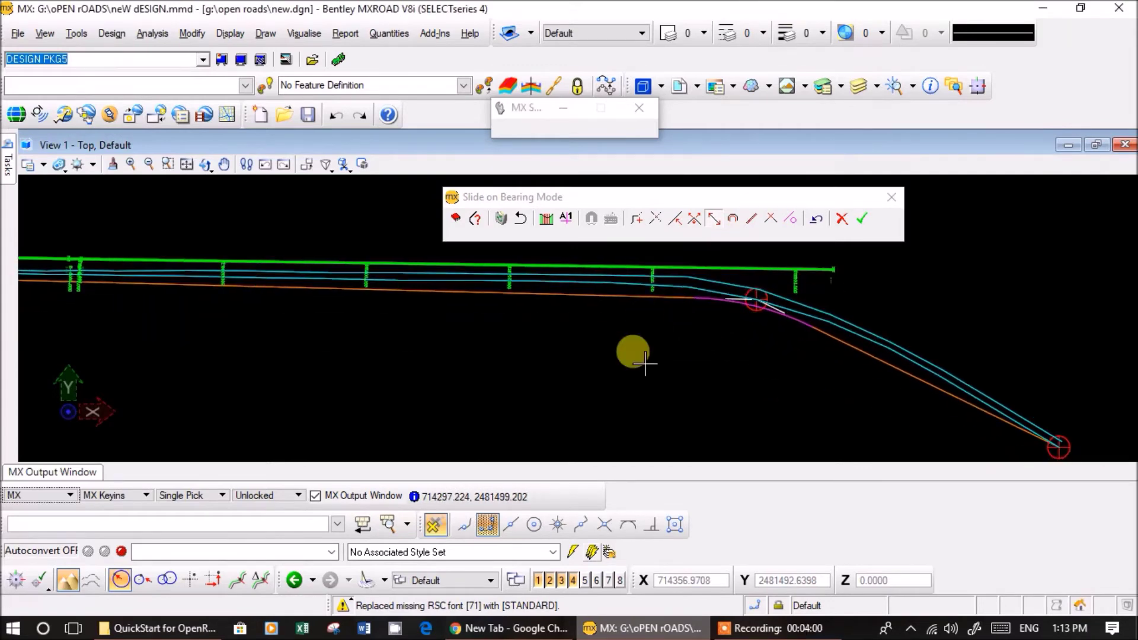
{"action": "middle_click_drag", "start_coordinate": [644, 363], "coordinate": [665, 385]}
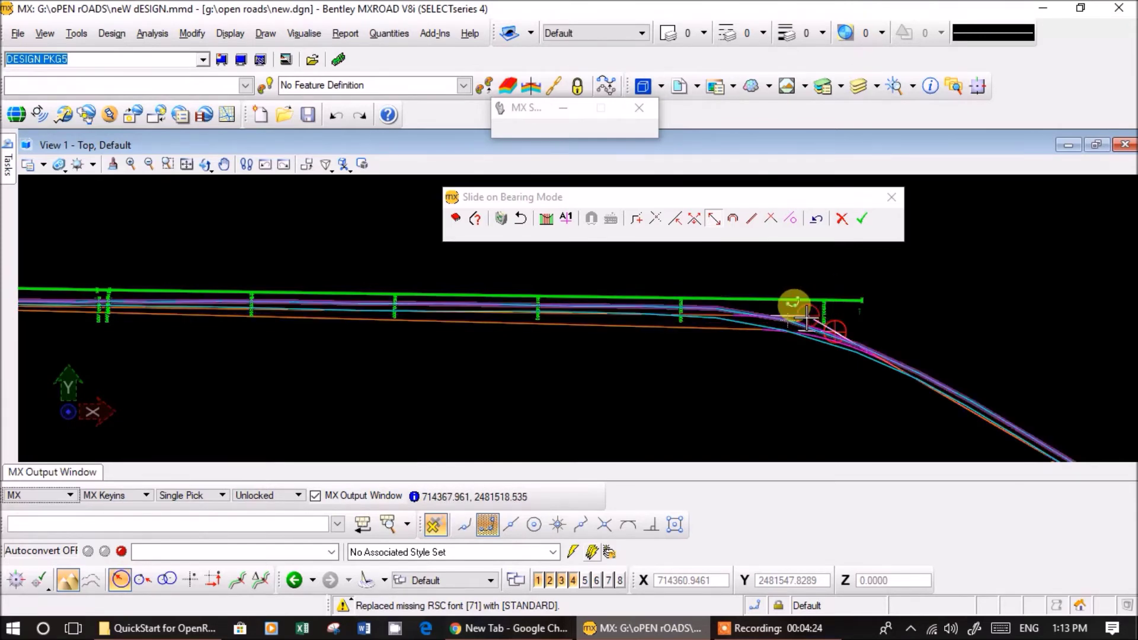
- Give the curve at IP 2 a radius of 400
{"action": "left_click", "coordinate": [733, 218]}
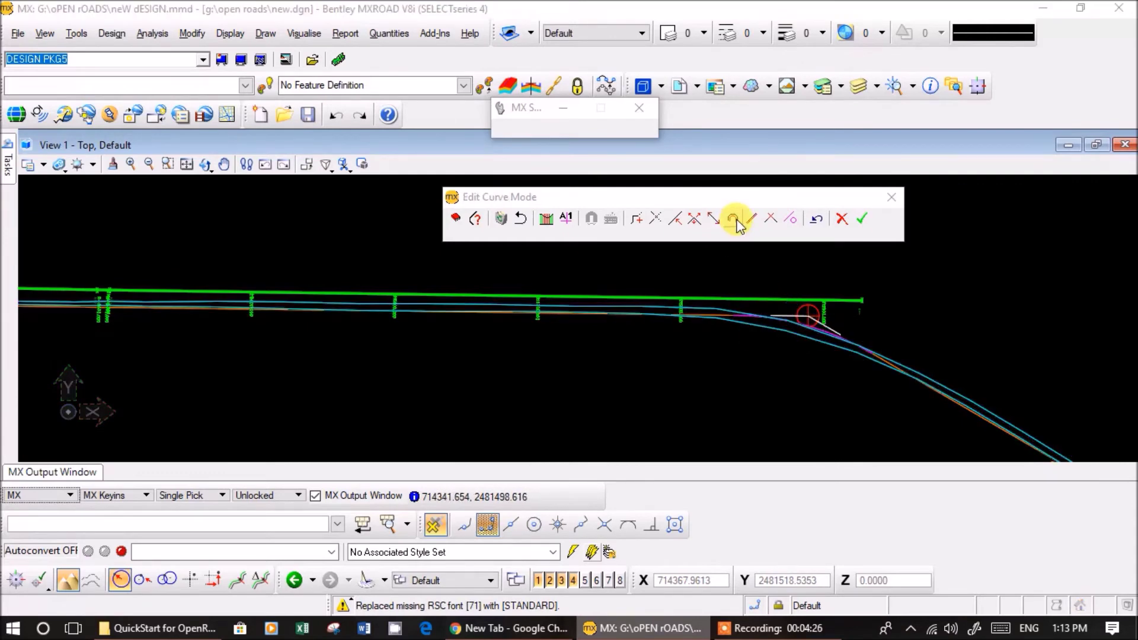
{"action": "double_click", "coordinate": [254, 196]}
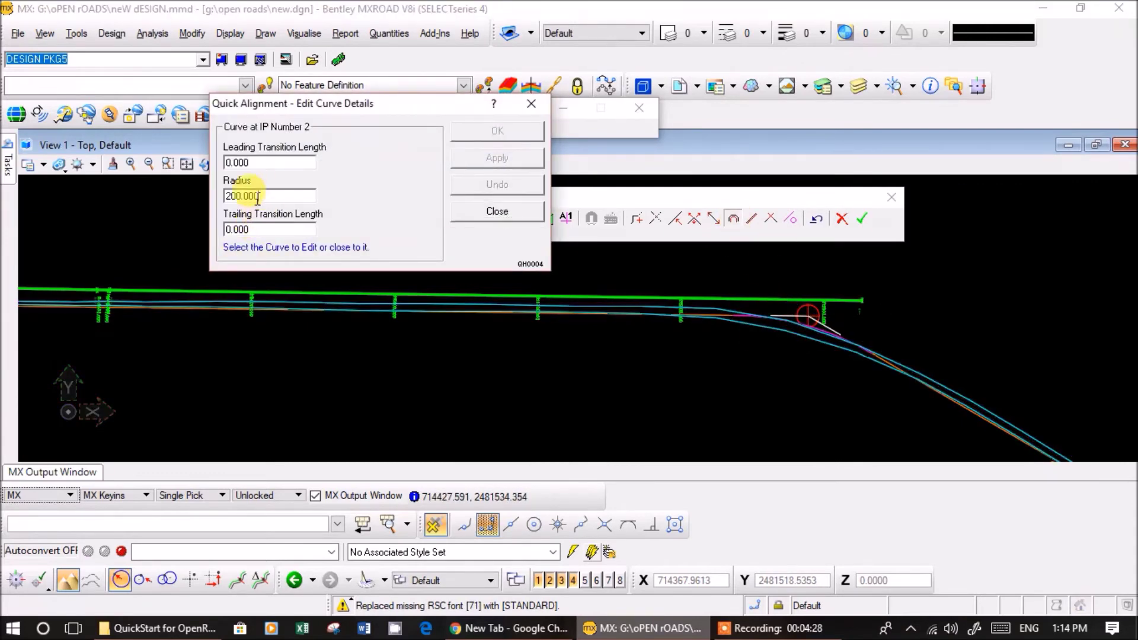
{"action": "type", "text": "400"}
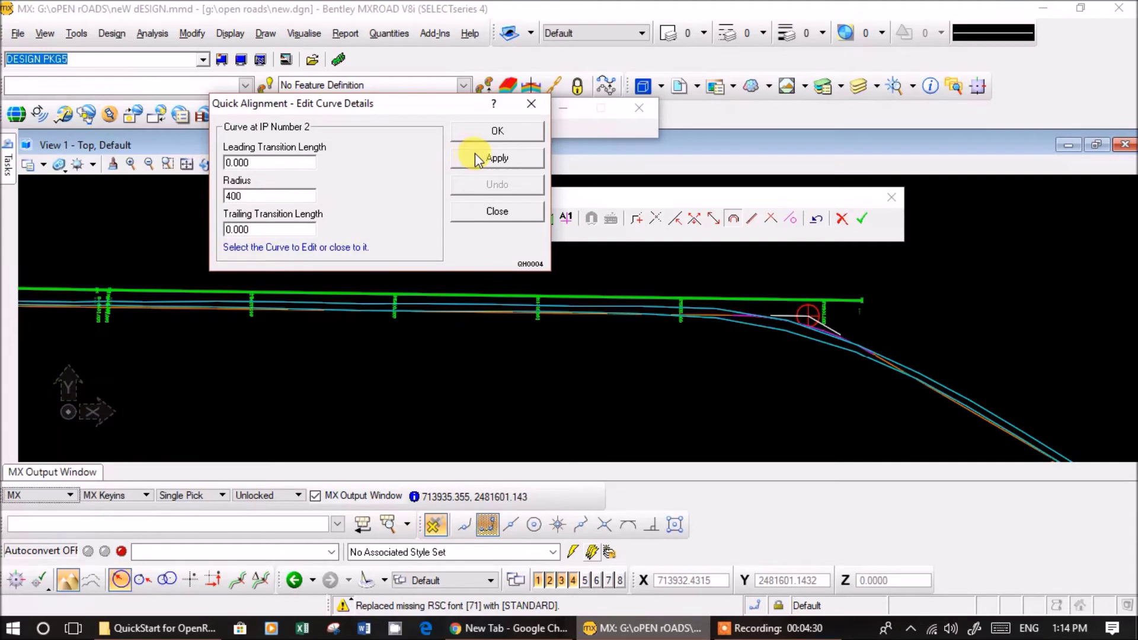
{"action": "left_click", "coordinate": [477, 155]}
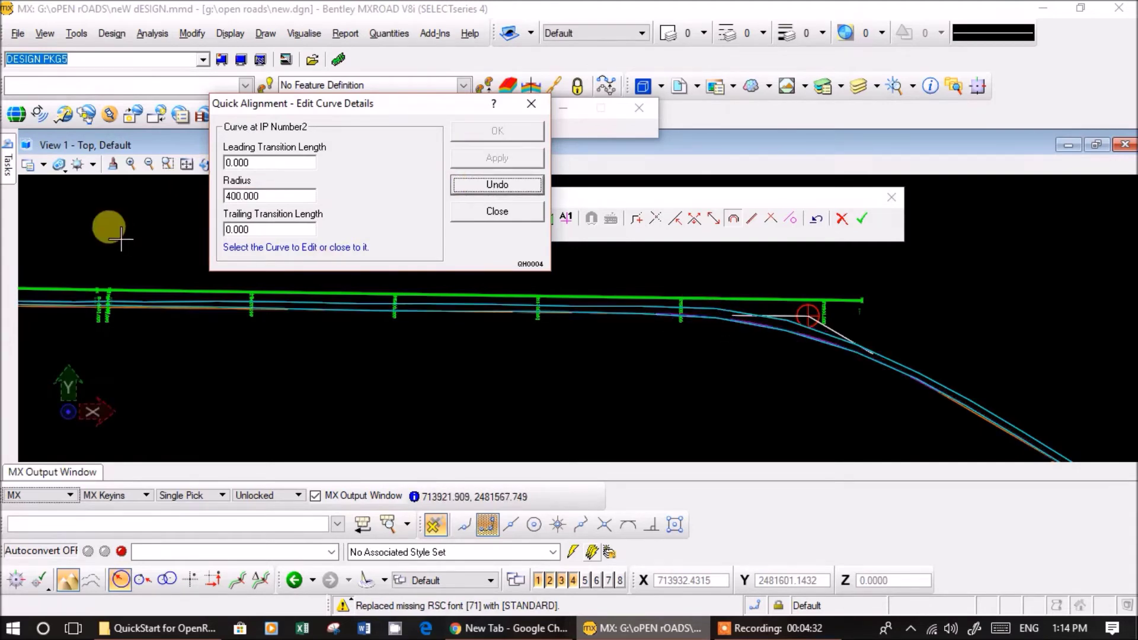
- Apply 115 leading and trailing transition lengths to the IP 2 curve
{"action": "double_click", "coordinate": [258, 230]}
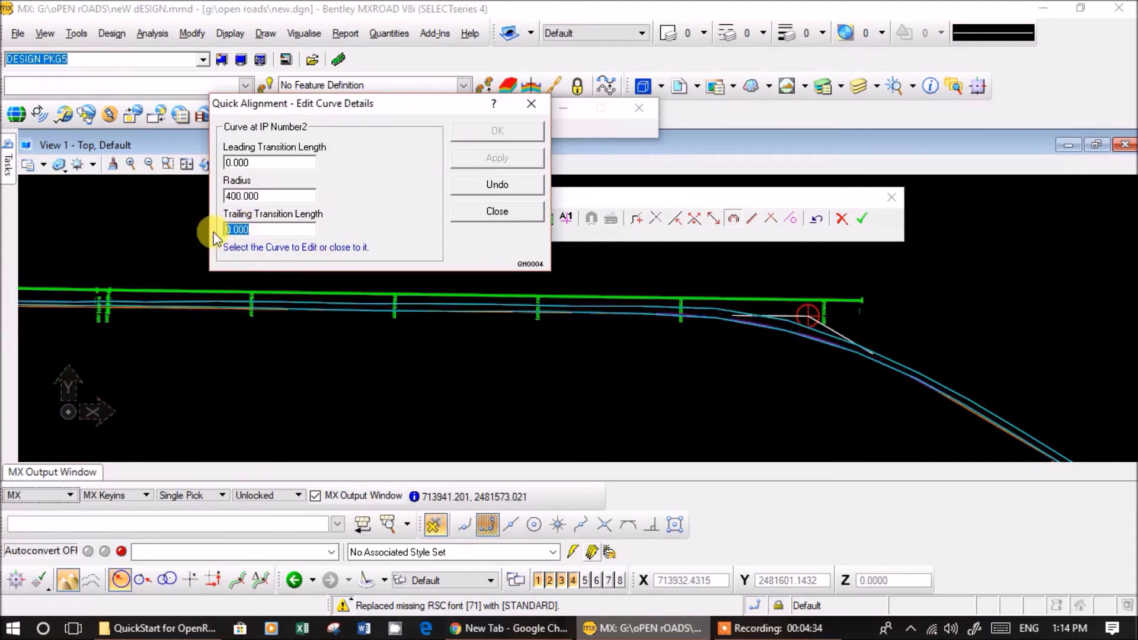
{"action": "type", "text": "115"}
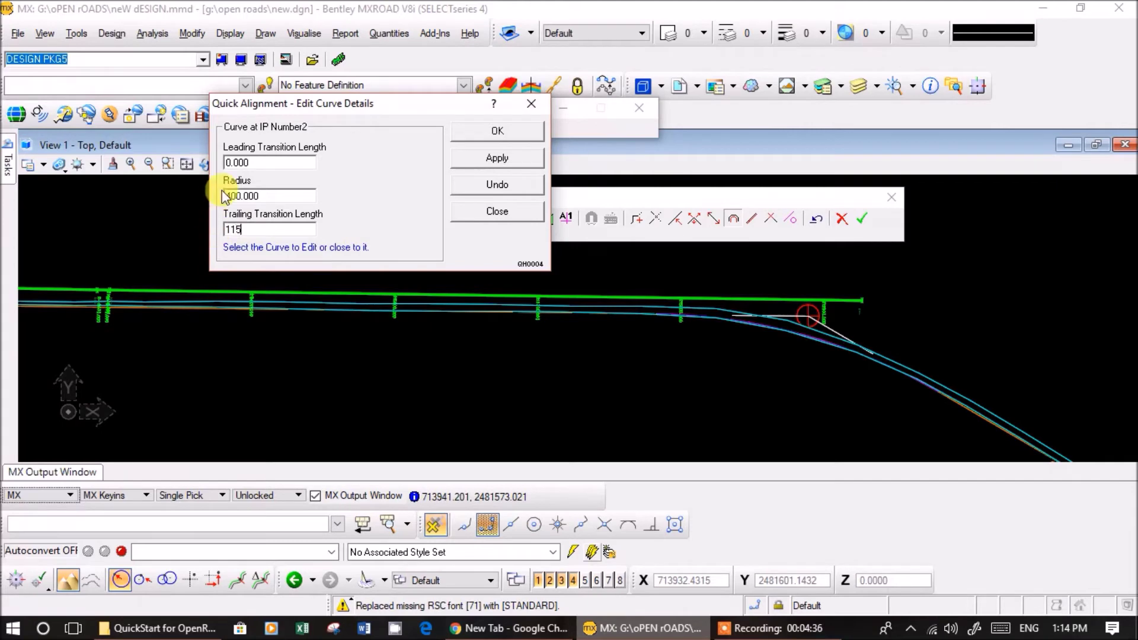
{"action": "key", "text": "Tab"}
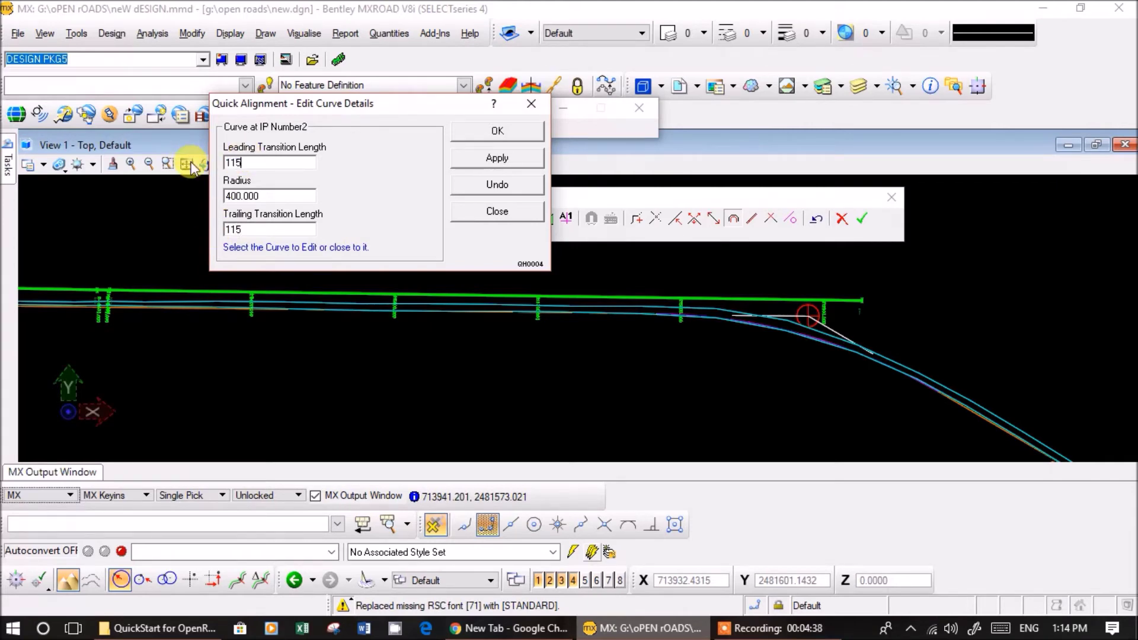
{"action": "left_click", "coordinate": [497, 163]}
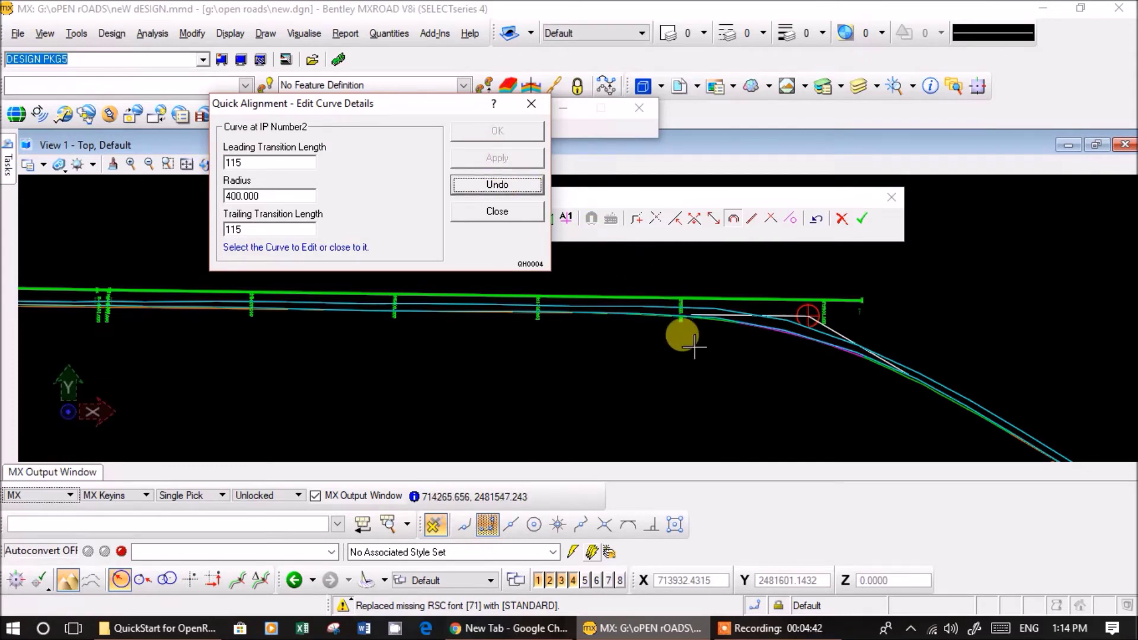
{"action": "scroll", "coordinate": [682, 331], "scroll_direction": "down", "scroll_amount": 2}
{"action": "middle_click_drag", "start_coordinate": [402, 363], "coordinate": [592, 358]}
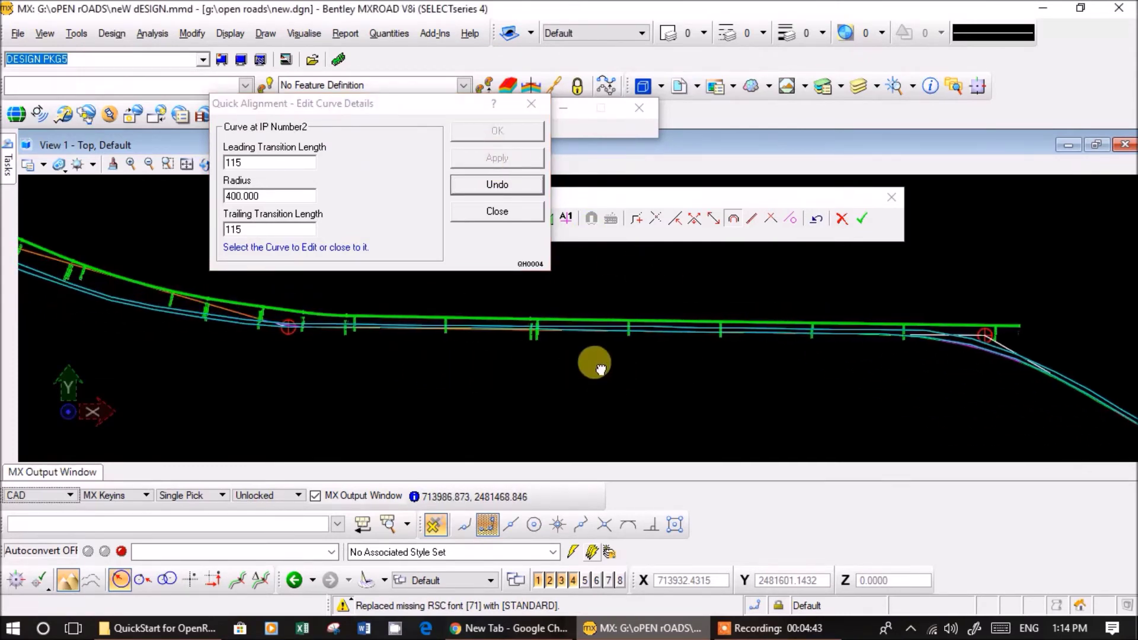
{"action": "scroll", "coordinate": [478, 341], "scroll_direction": "up", "scroll_amount": 1}
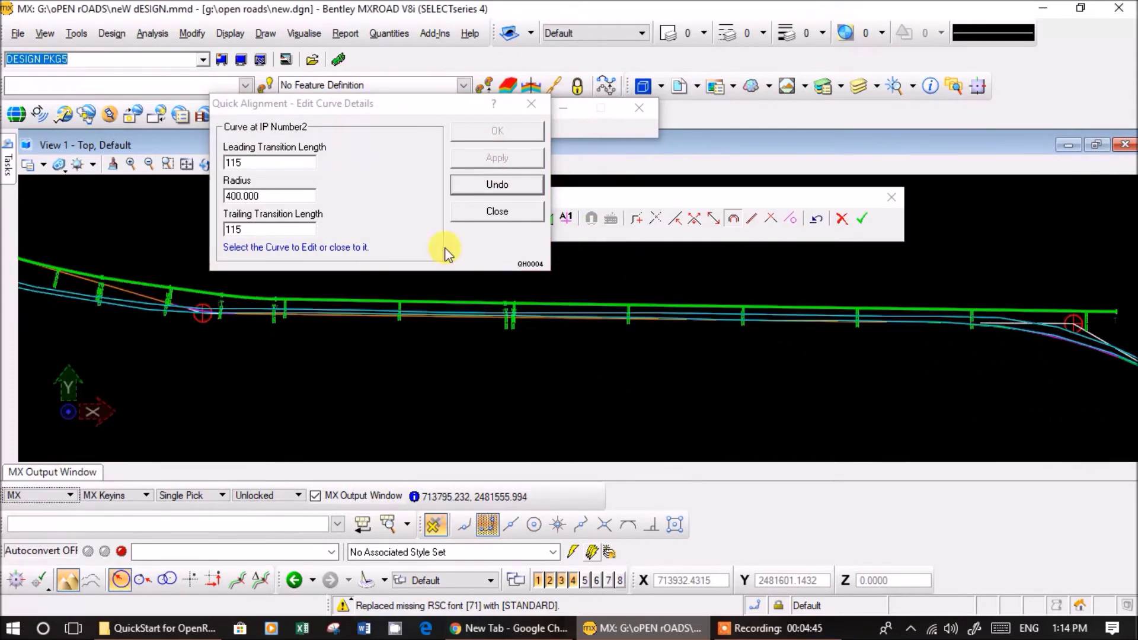
- Close the curve editor and slide the western bend's IP along its bearing
{"action": "left_click", "coordinate": [506, 213]}
{"action": "middle_click_drag", "start_coordinate": [297, 385], "coordinate": [376, 401]}
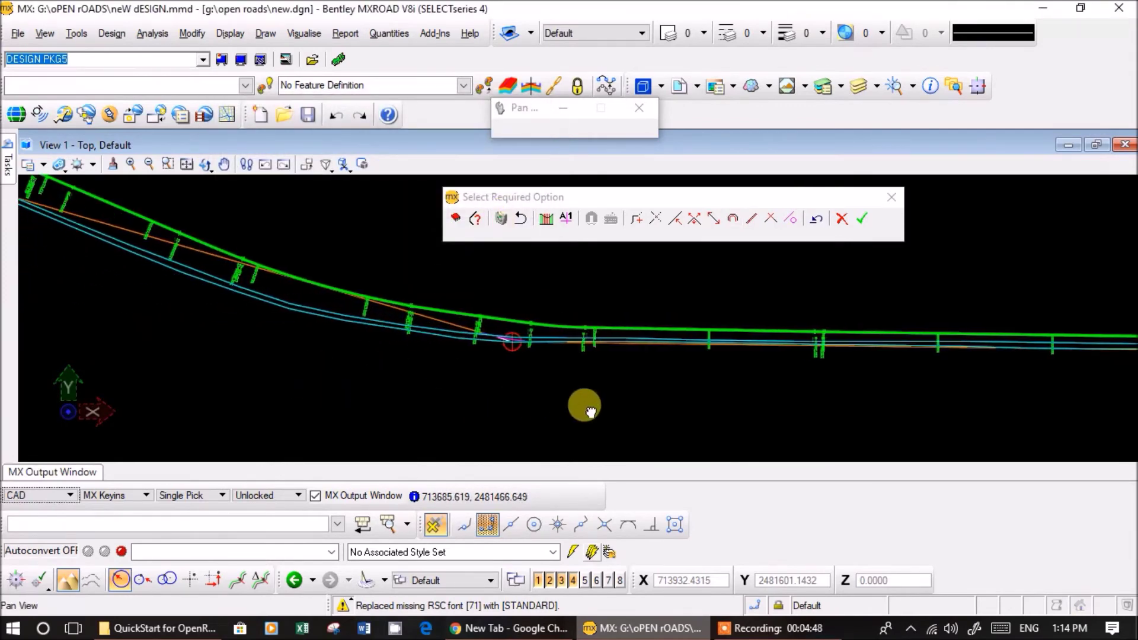
{"action": "left_click", "coordinate": [714, 218]}
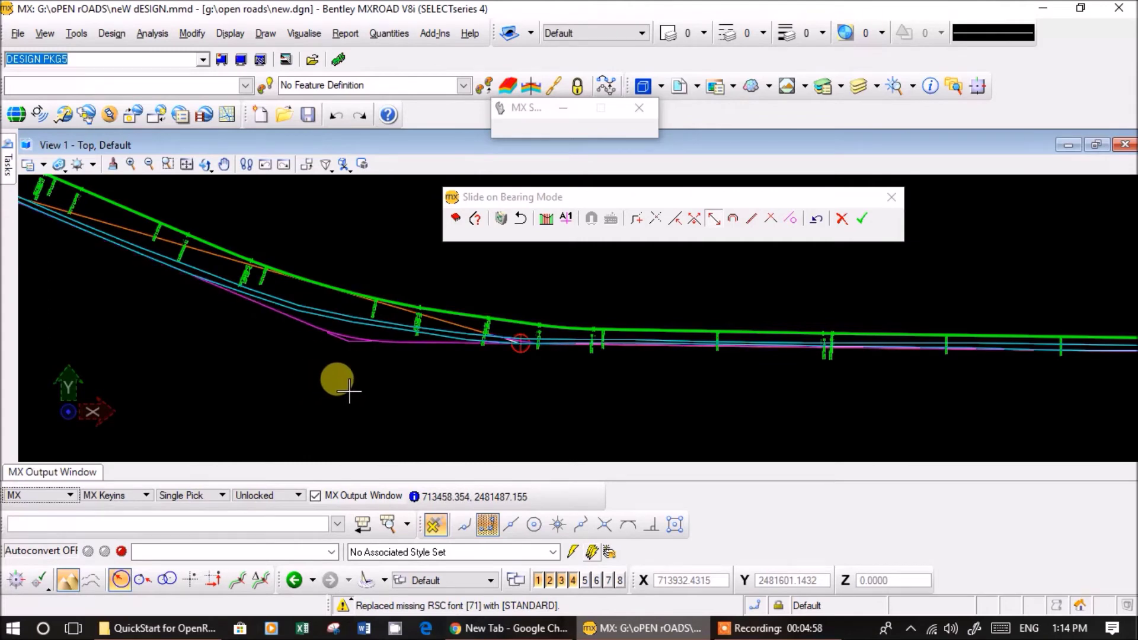
{"action": "left_click", "coordinate": [349, 390]}
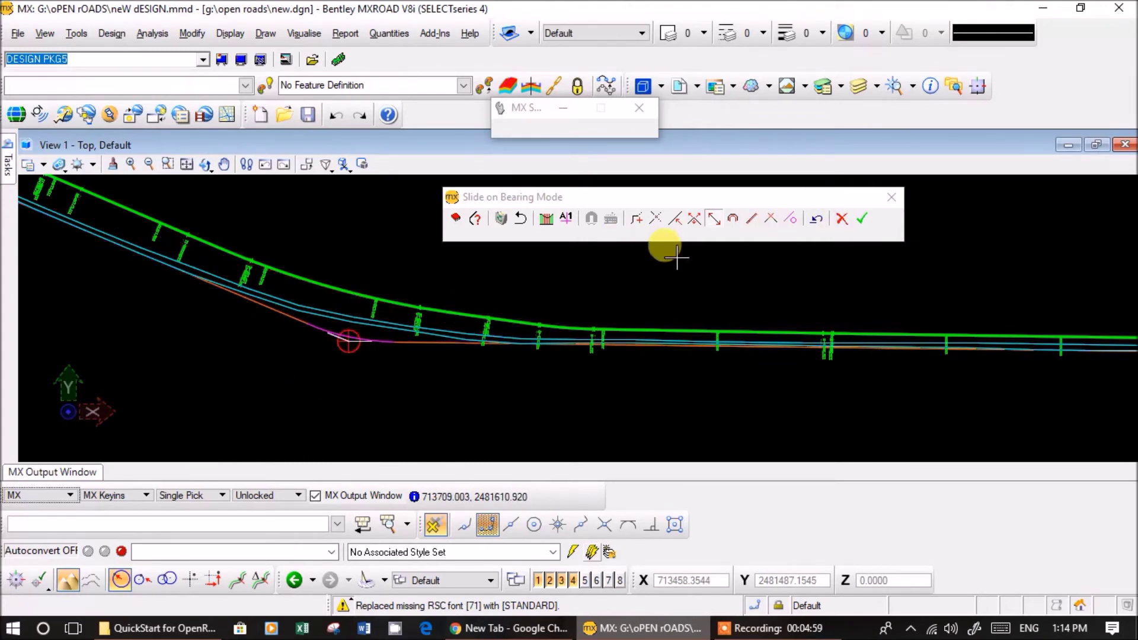
{"action": "left_click", "coordinate": [733, 219]}
- Set the IP 3 curve radius to 900, after trying 500 and 800
{"action": "left_click", "coordinate": [297, 370]}
{"action": "left_click", "coordinate": [246, 196]}
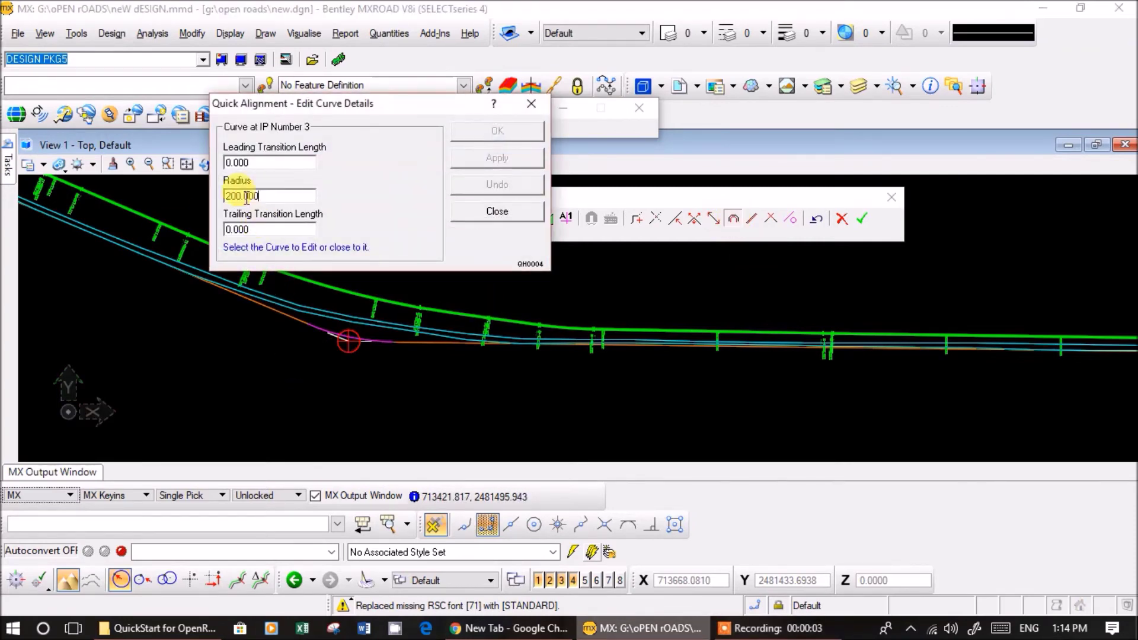
{"action": "double_click", "coordinate": [246, 197]}
{"action": "type", "text": "500"}
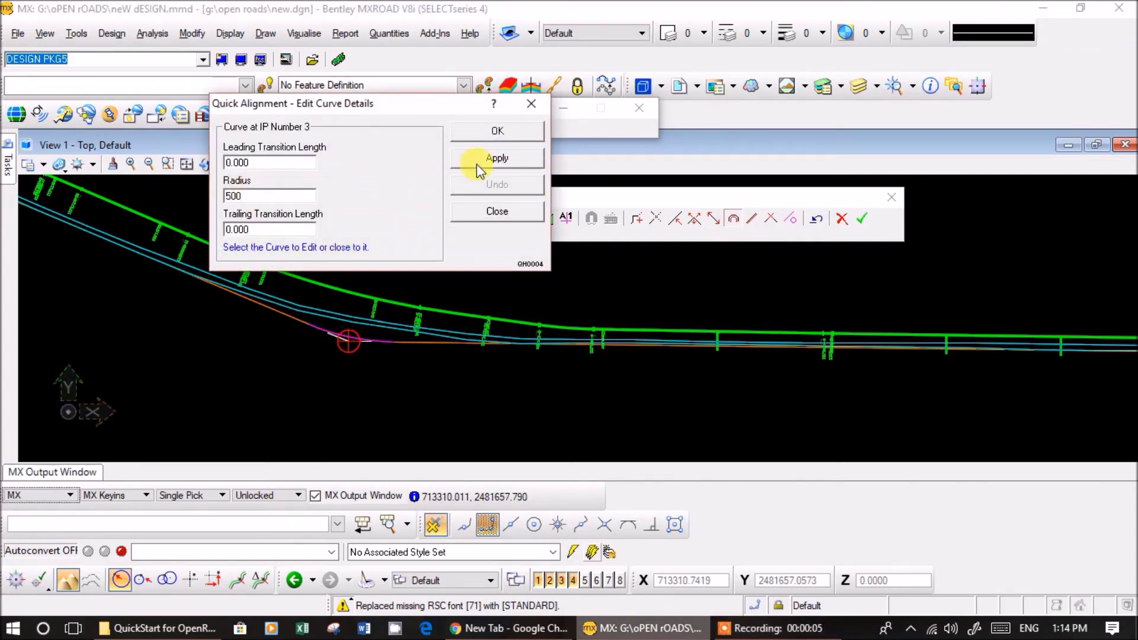
{"action": "left_click", "coordinate": [478, 159]}
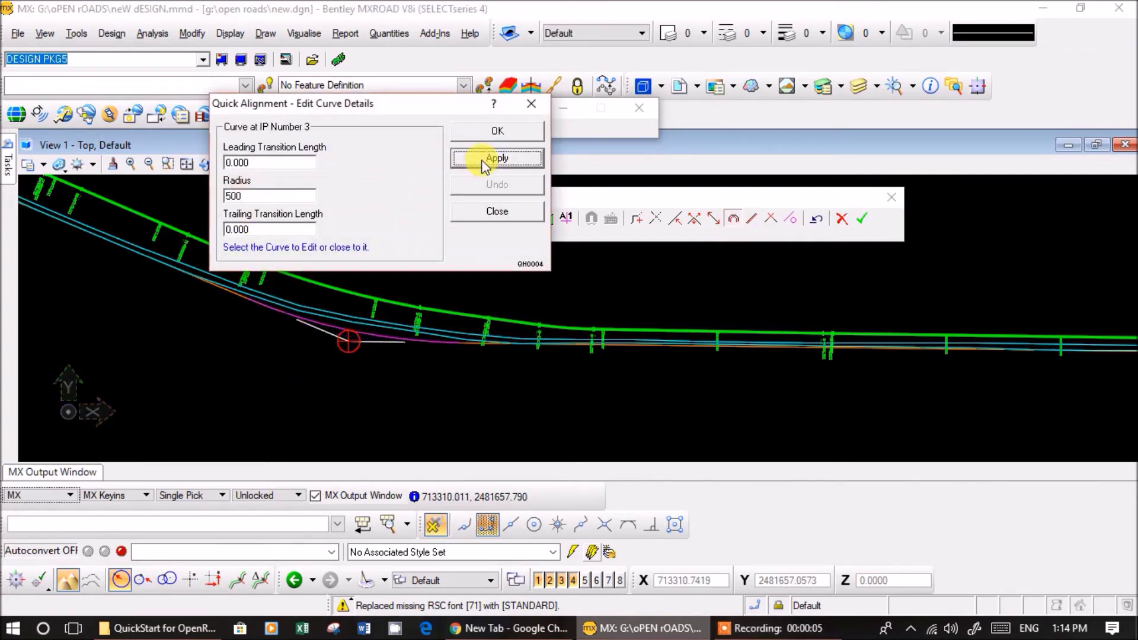
{"action": "double_click", "coordinate": [263, 196]}
{"action": "type", "text": "800"}
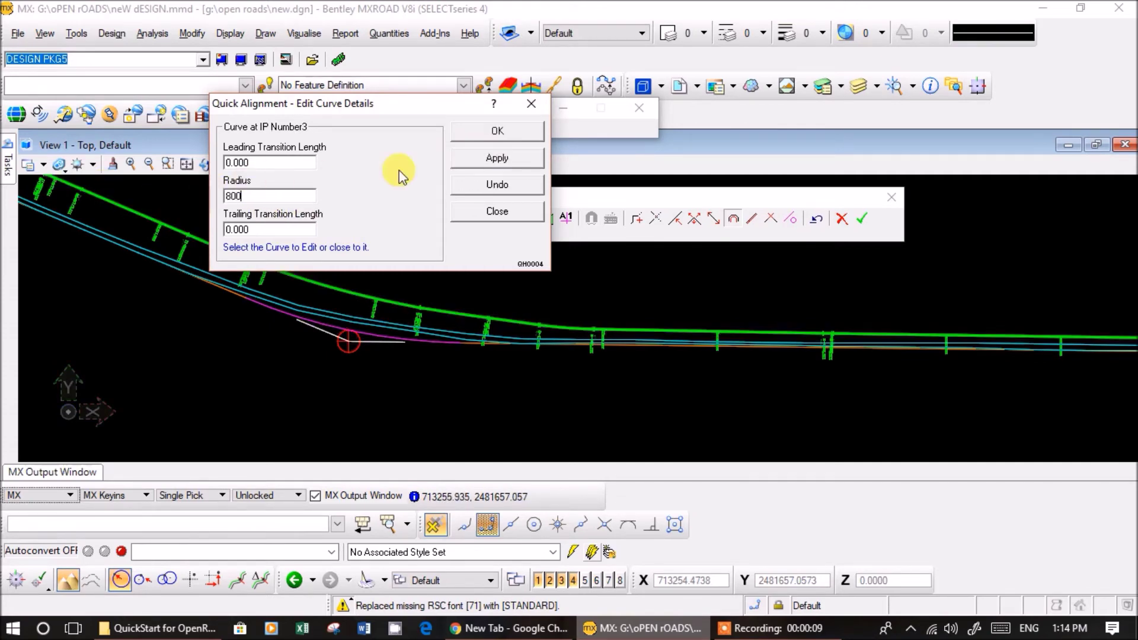
{"action": "left_click", "coordinate": [472, 156]}
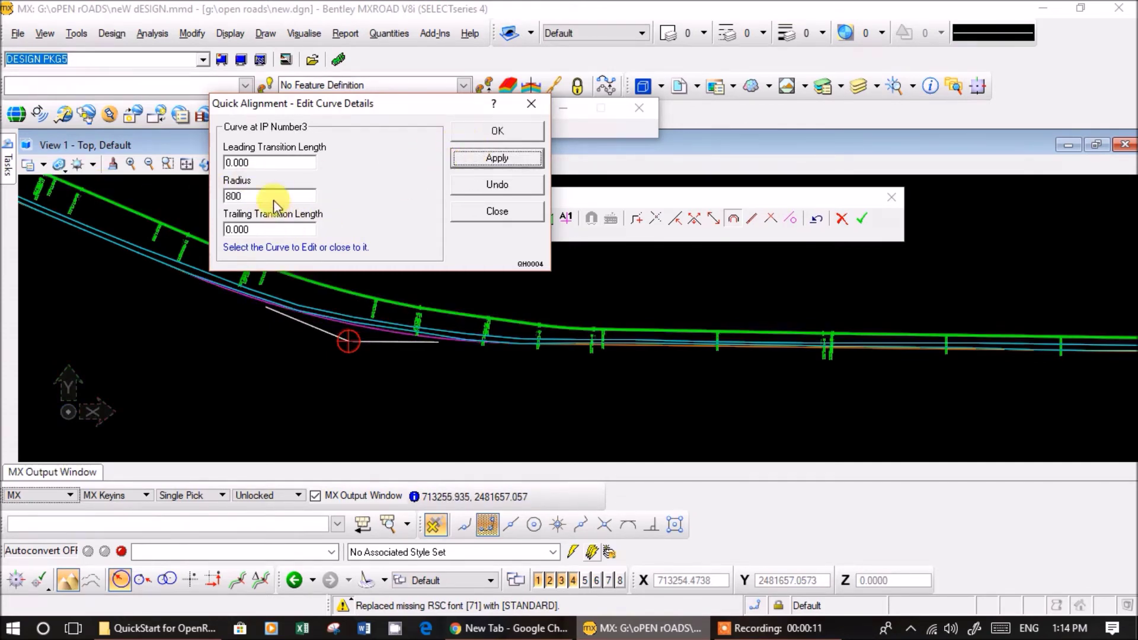
{"action": "type", "text": "900"}
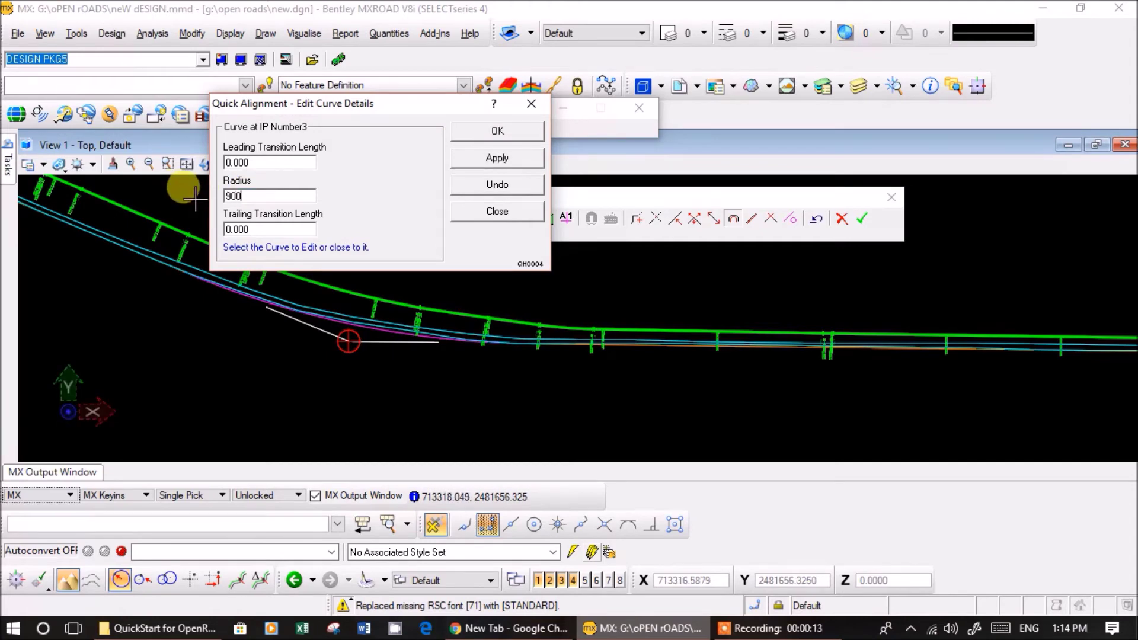
{"action": "left_click", "coordinate": [466, 159]}
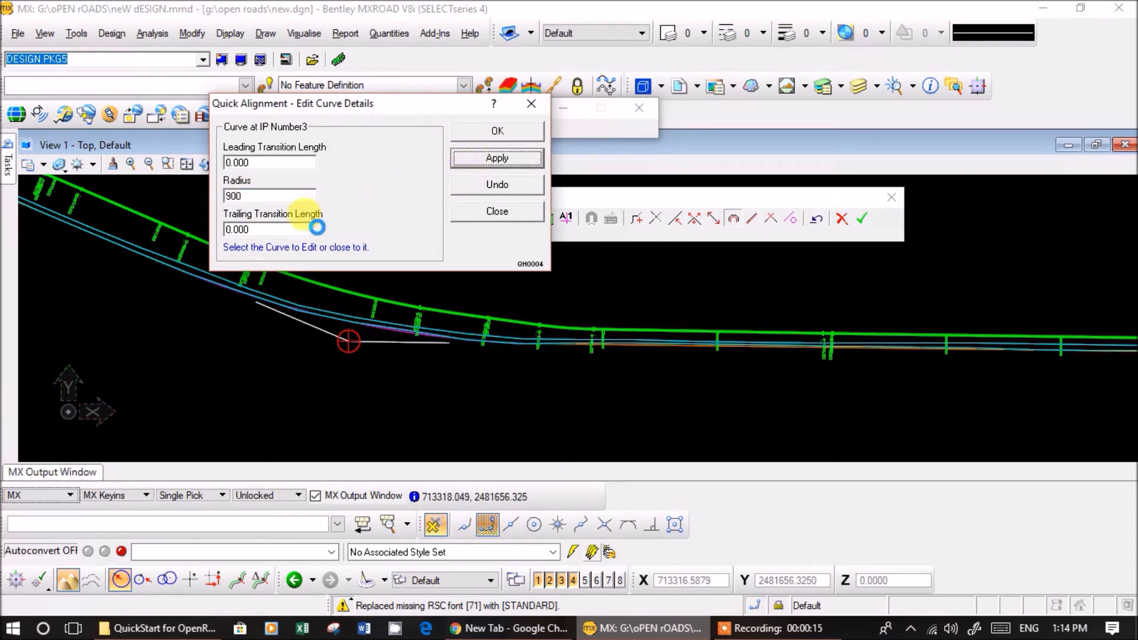
- Apply 60 leading and trailing transition lengths and close the curve editor
{"action": "left_click_drag", "start_coordinate": [320, 230], "coordinate": [214, 230]}
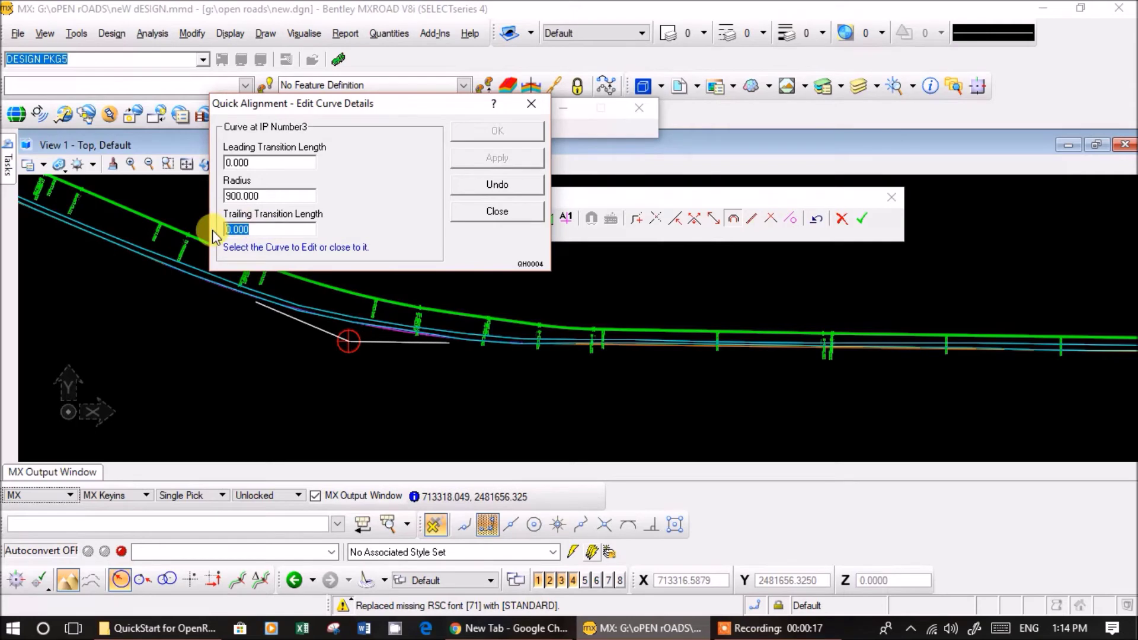
{"action": "type", "text": "45"}
{"action": "key", "text": "BackSpace"}
{"action": "key", "text": "BackSpace"}
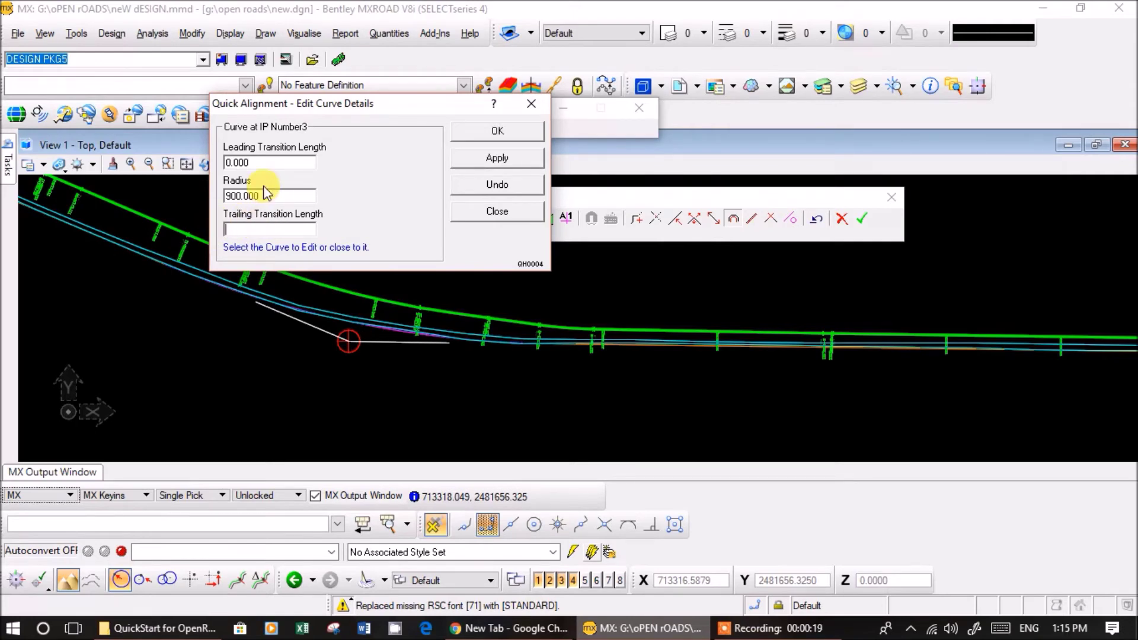
{"action": "type", "text": "60"}
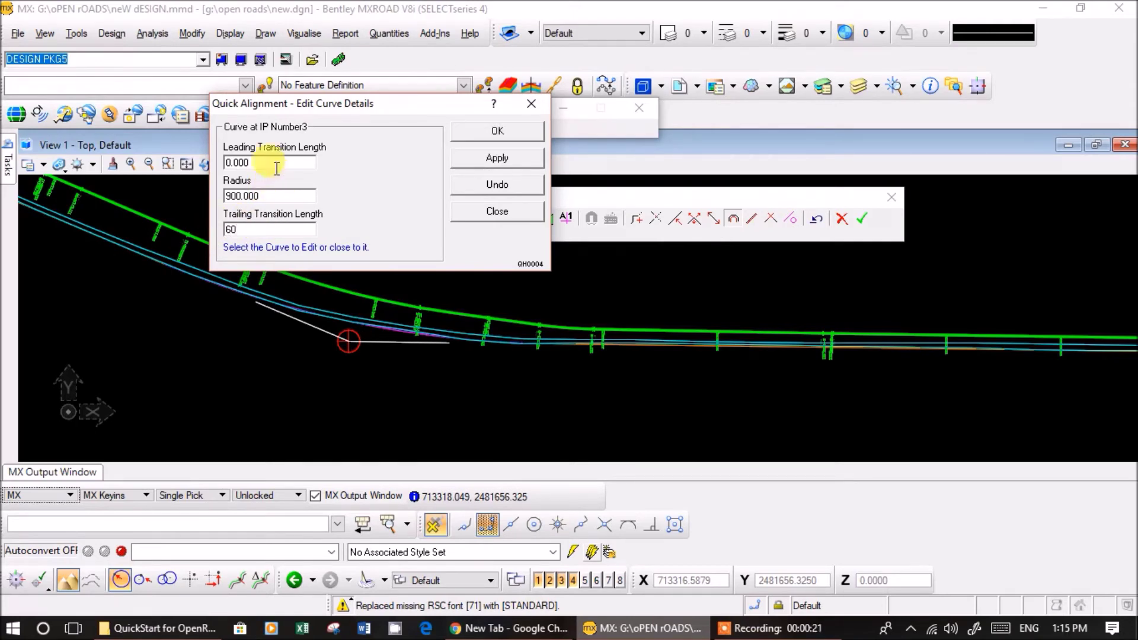
{"action": "left_click_drag", "start_coordinate": [276, 169], "coordinate": [185, 173]}
{"action": "type", "text": "60"}
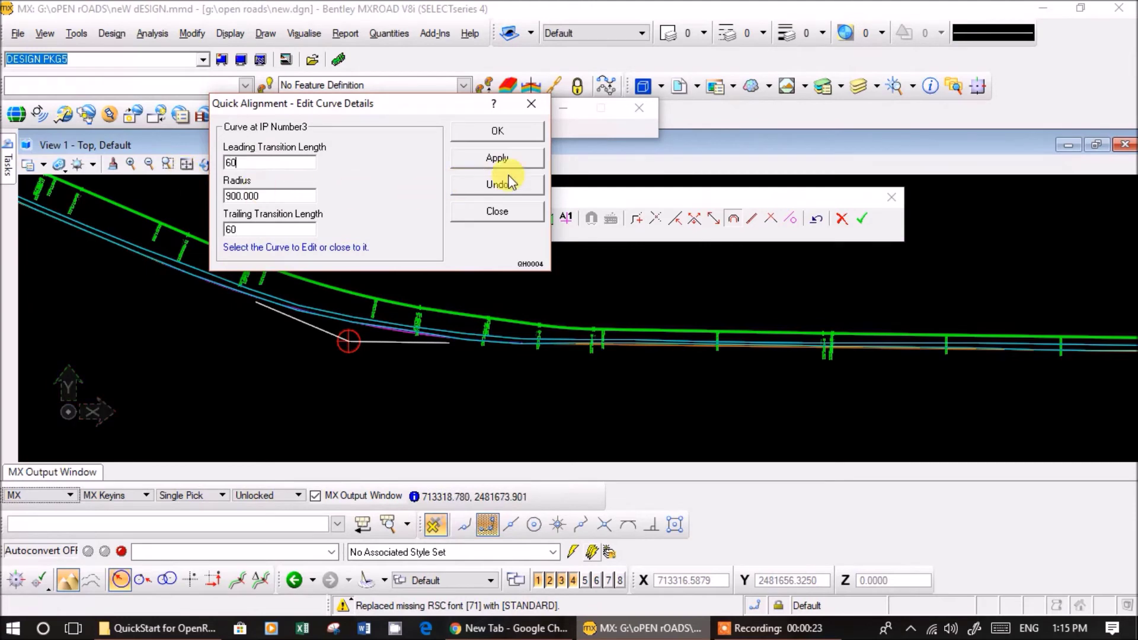
{"action": "left_click", "coordinate": [493, 159]}
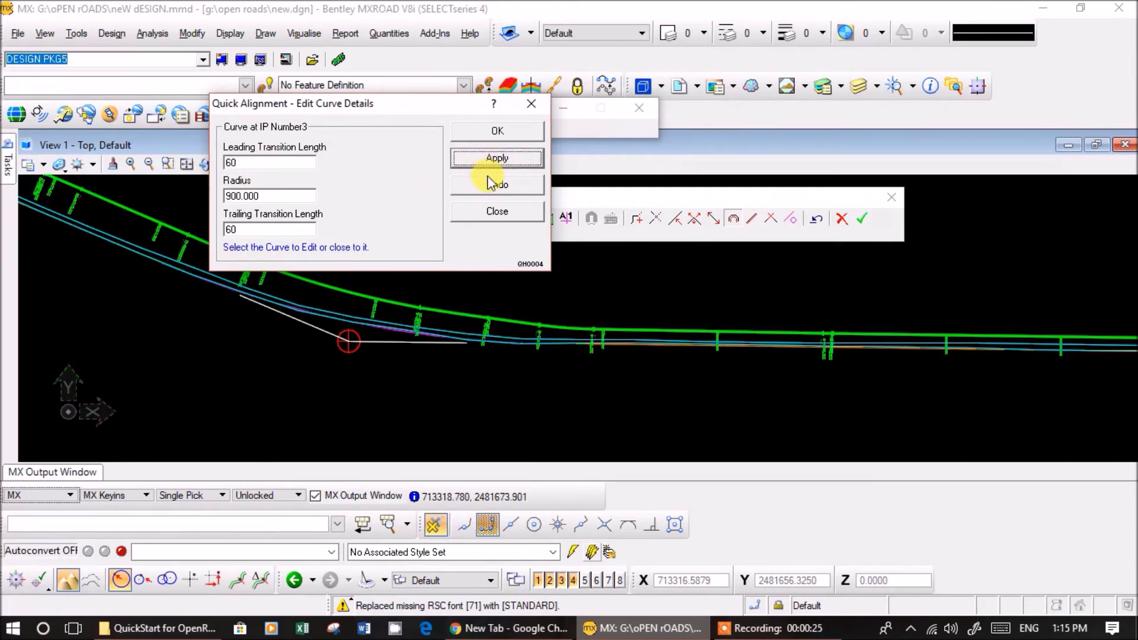
{"action": "left_click", "coordinate": [495, 186]}
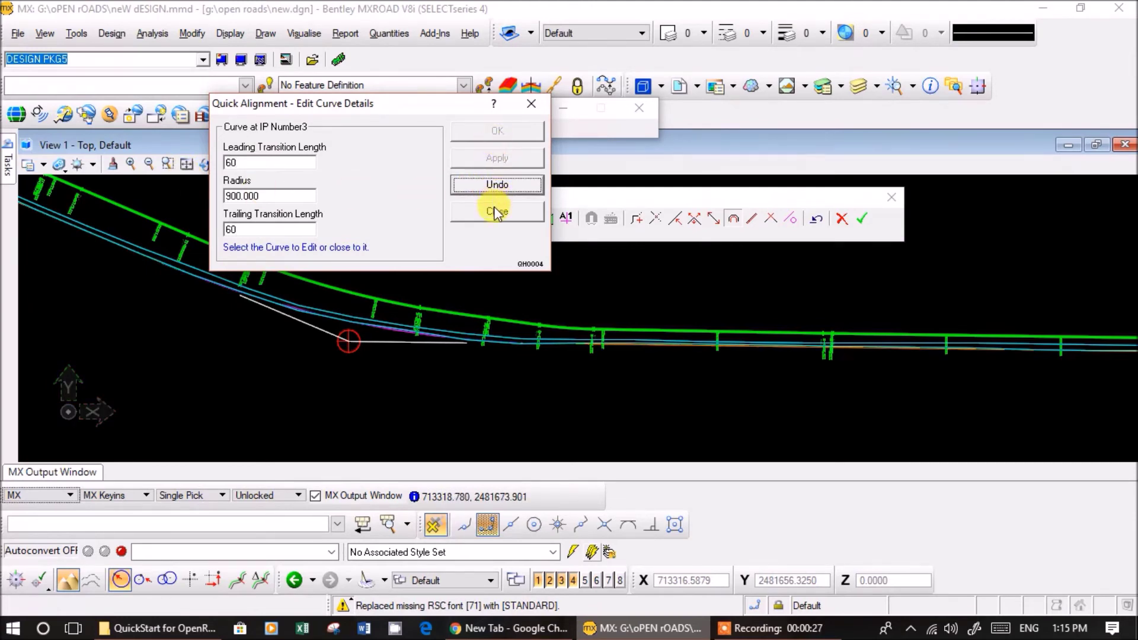
{"action": "left_click", "coordinate": [497, 211]}
- In Slide on Bearing mode, slide an intersection point onto the existing road
{"action": "scroll", "coordinate": [310, 357], "scroll_direction": "down", "scroll_amount": 2}
{"action": "middle_click_drag", "start_coordinate": [188, 361], "coordinate": [662, 436]}
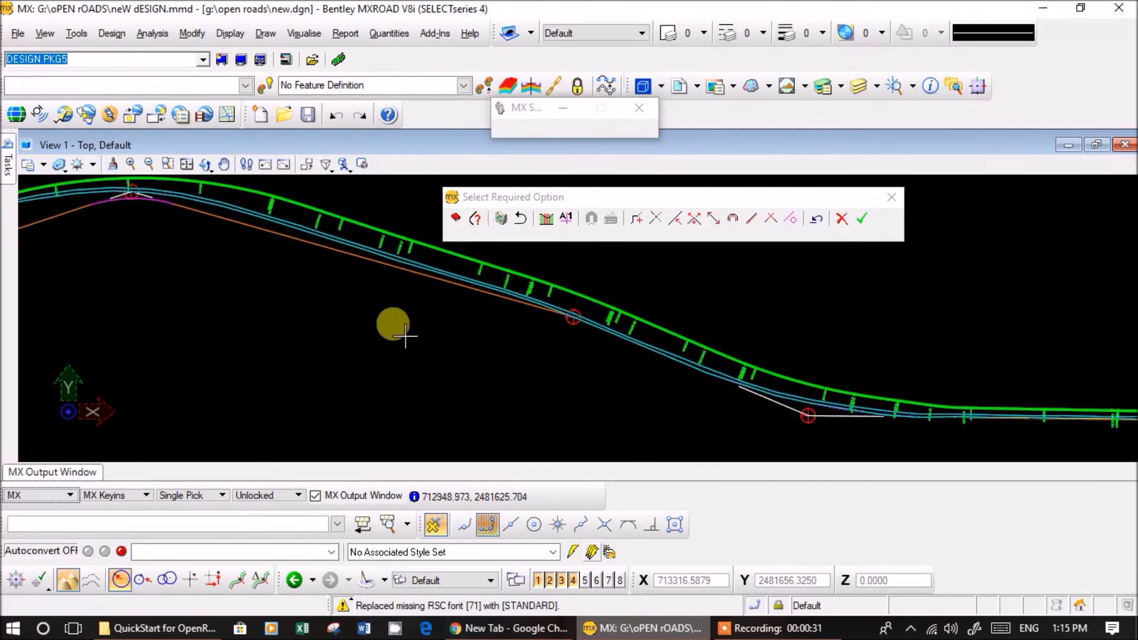
{"action": "middle_click_drag", "start_coordinate": [394, 323], "coordinate": [500, 361]}
{"action": "left_click", "coordinate": [714, 219]}
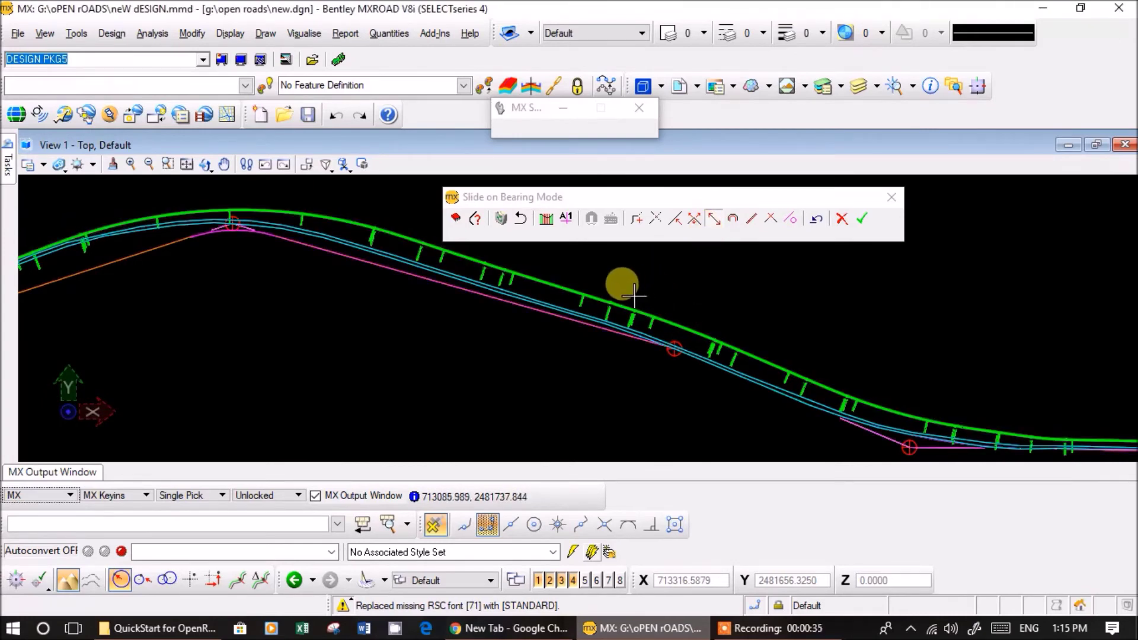
{"action": "left_click", "coordinate": [593, 294]}
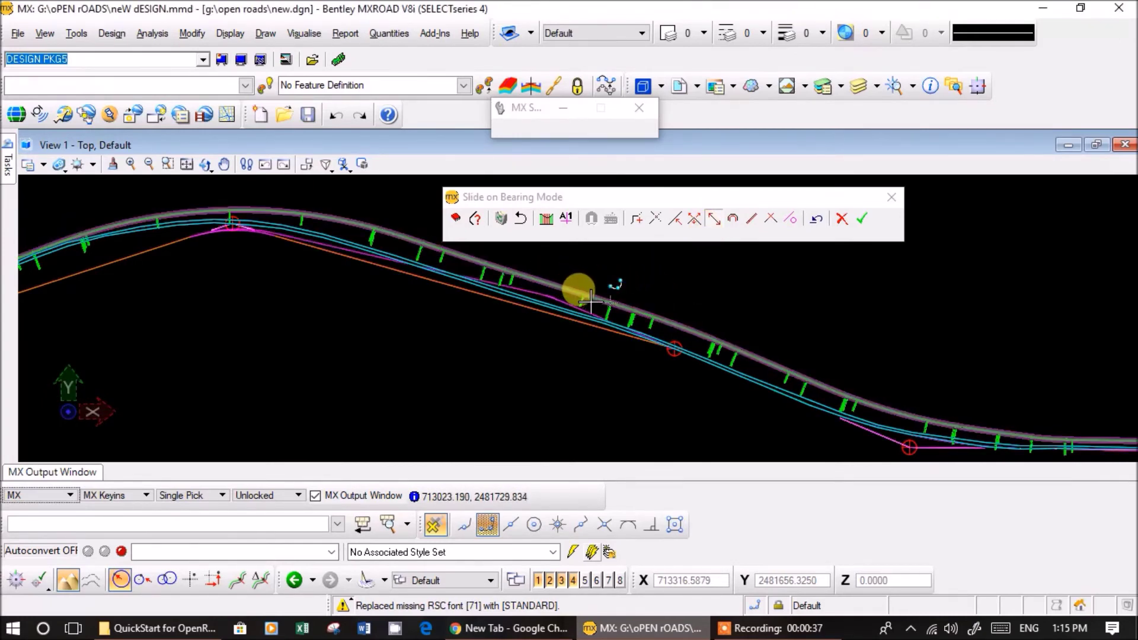
{"action": "left_click", "coordinate": [603, 316]}
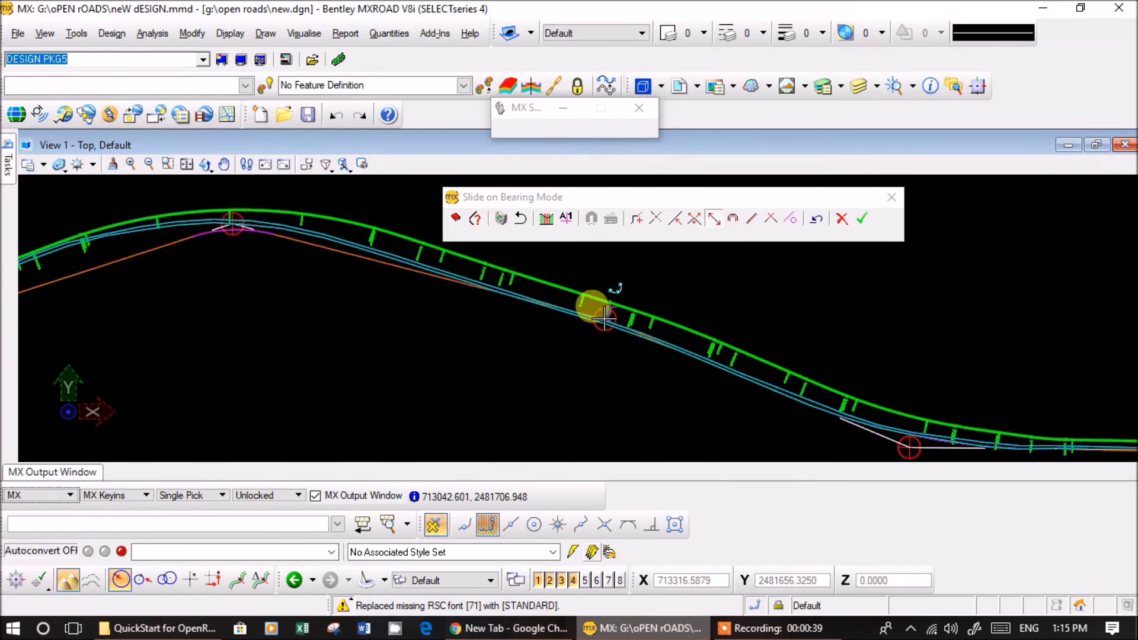
- Slide the central bend's IP at the crest onto the existing road
{"action": "middle_click_drag", "start_coordinate": [312, 315], "coordinate": [470, 371]}
{"action": "scroll", "coordinate": [385, 279], "scroll_direction": "down", "scroll_amount": 1}
{"action": "left_click", "coordinate": [386, 277]}
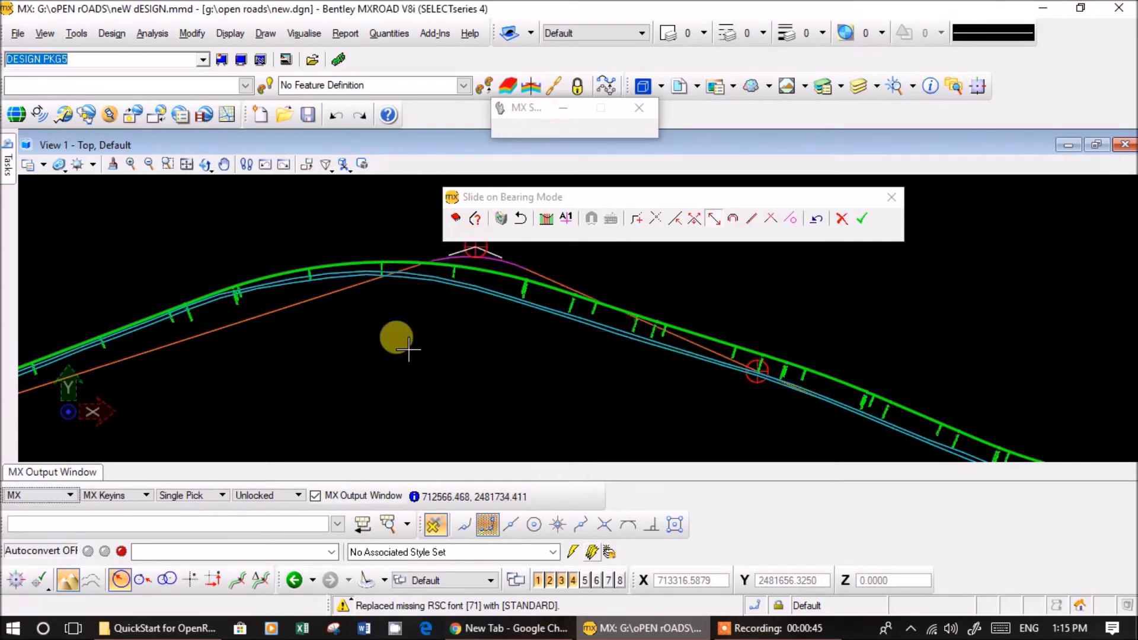
{"action": "middle_click_drag", "start_coordinate": [394, 338], "coordinate": [533, 395]}
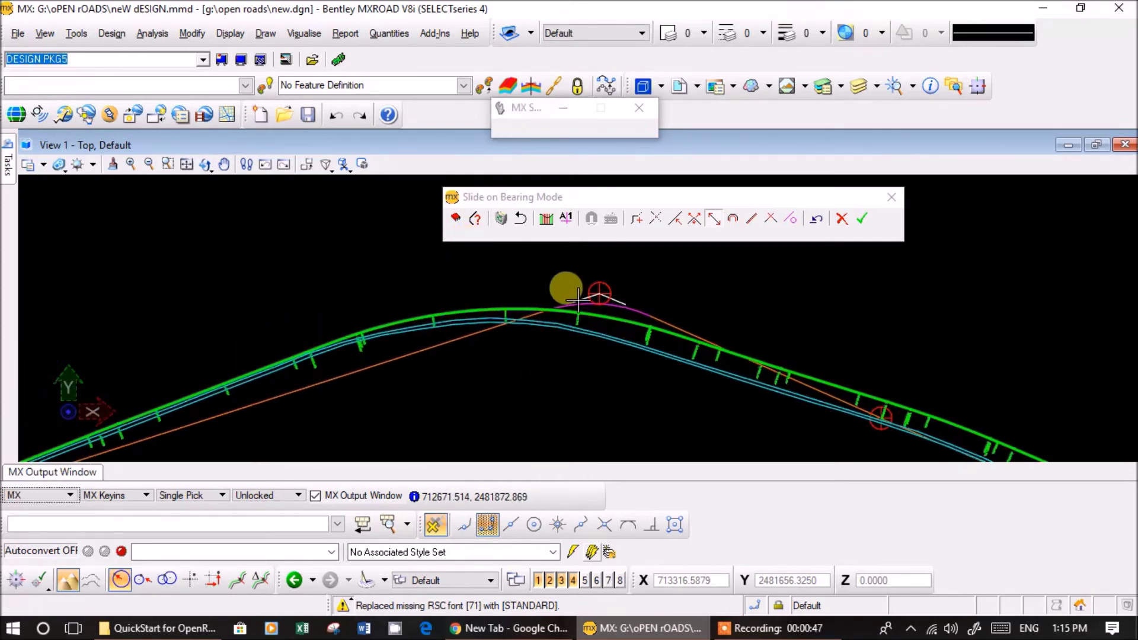
{"action": "left_click", "coordinate": [453, 308]}
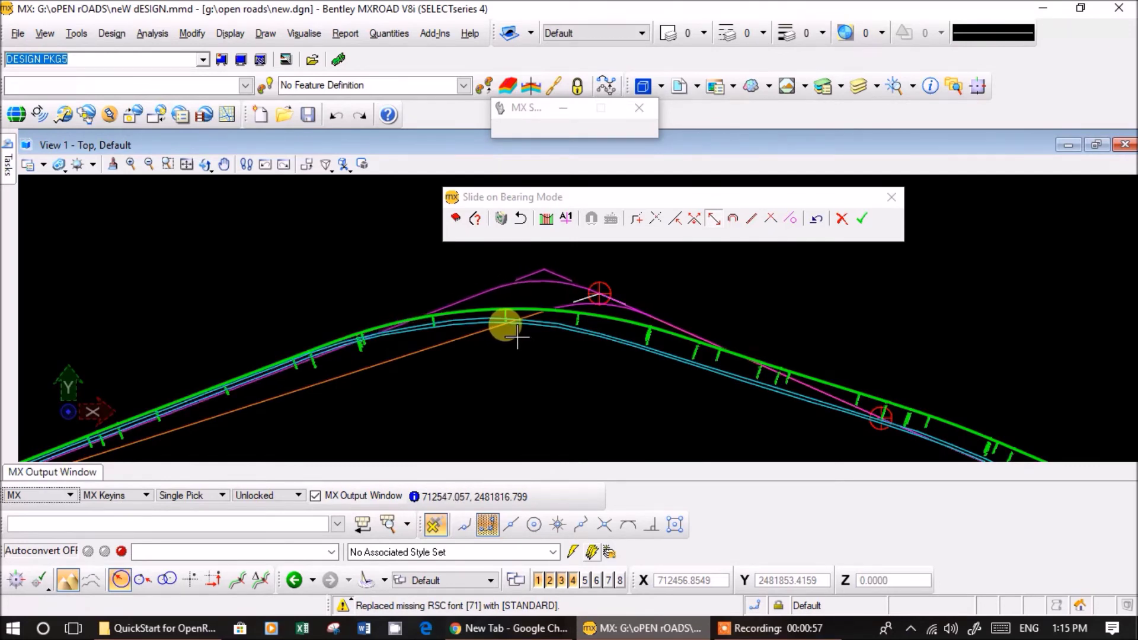
{"action": "left_click", "coordinate": [504, 325]}
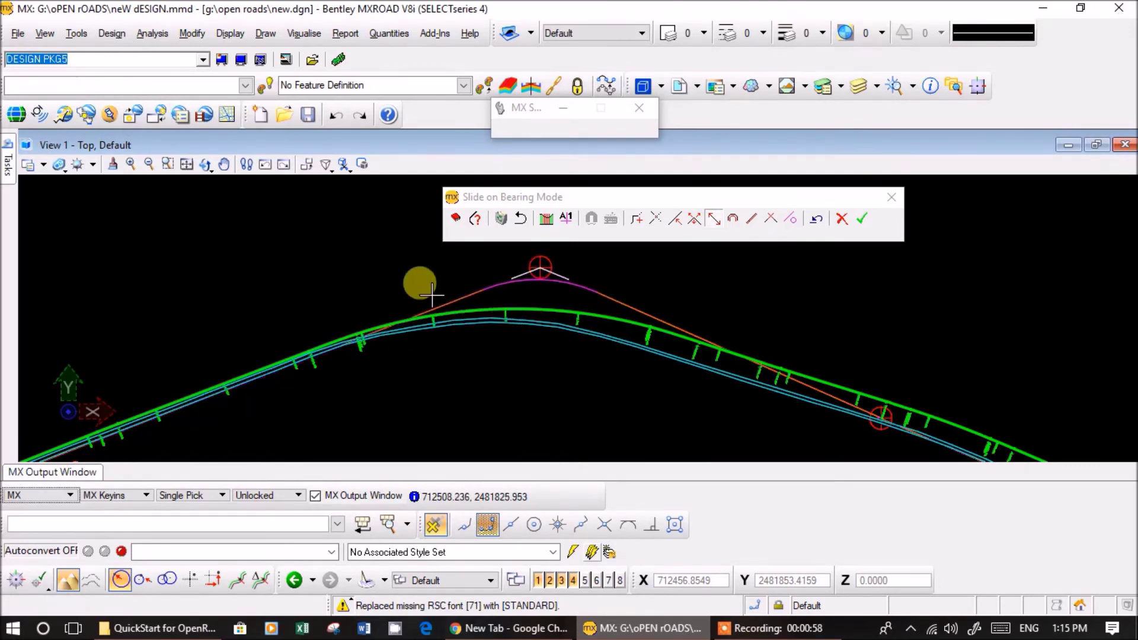
{"action": "left_click", "coordinate": [467, 295]}
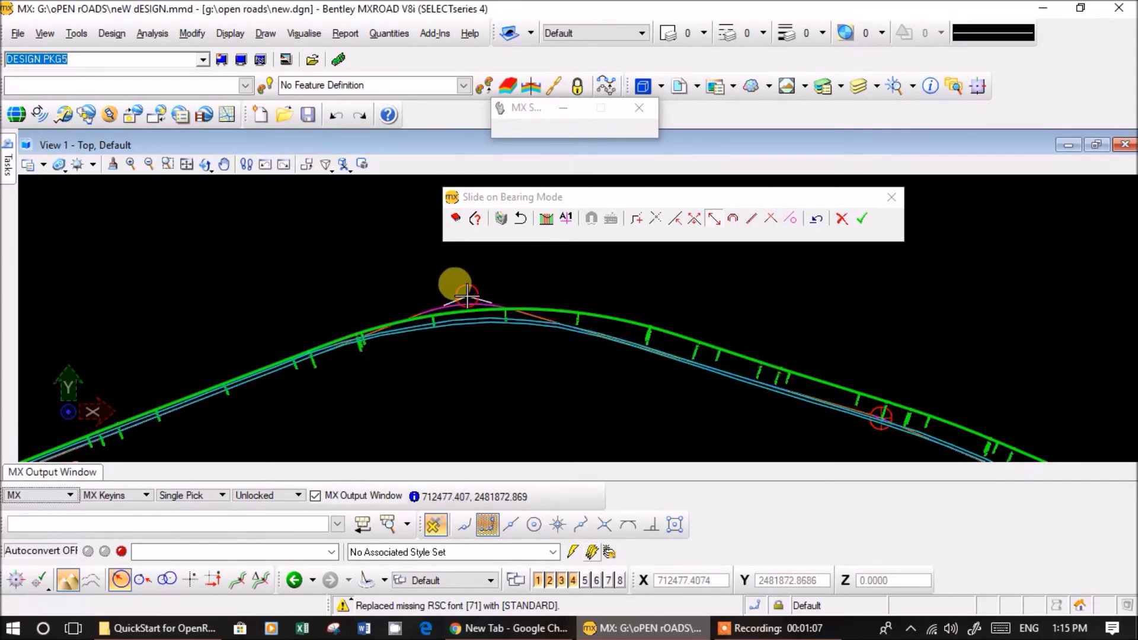
- Change the IP 5 curve radius from 200 to 600
{"action": "left_click", "coordinate": [735, 219]}
{"action": "left_click", "coordinate": [399, 274]}
{"action": "left_click", "coordinate": [276, 197]}
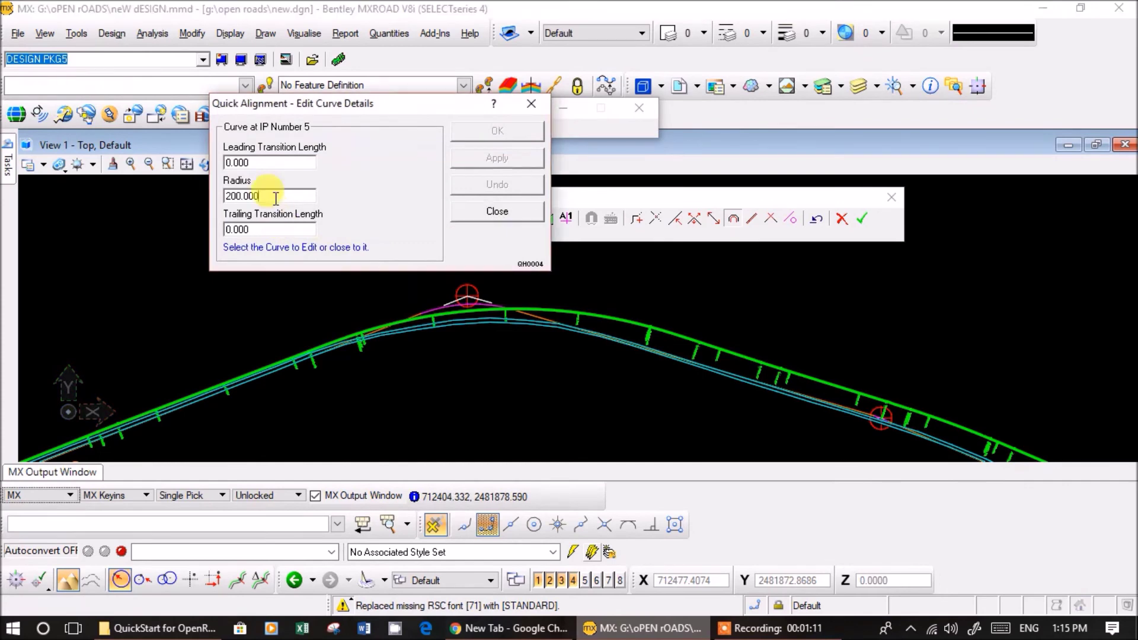
{"action": "left_click_drag", "start_coordinate": [276, 197], "coordinate": [167, 191]}
{"action": "type", "text": "600"}
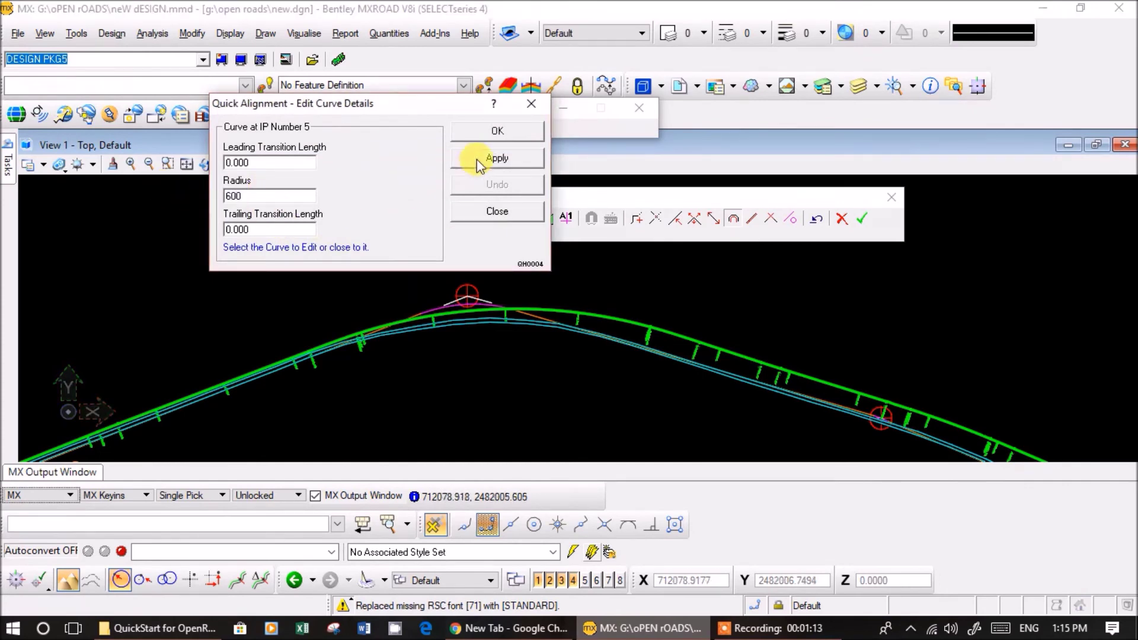
{"action": "left_click", "coordinate": [477, 159]}
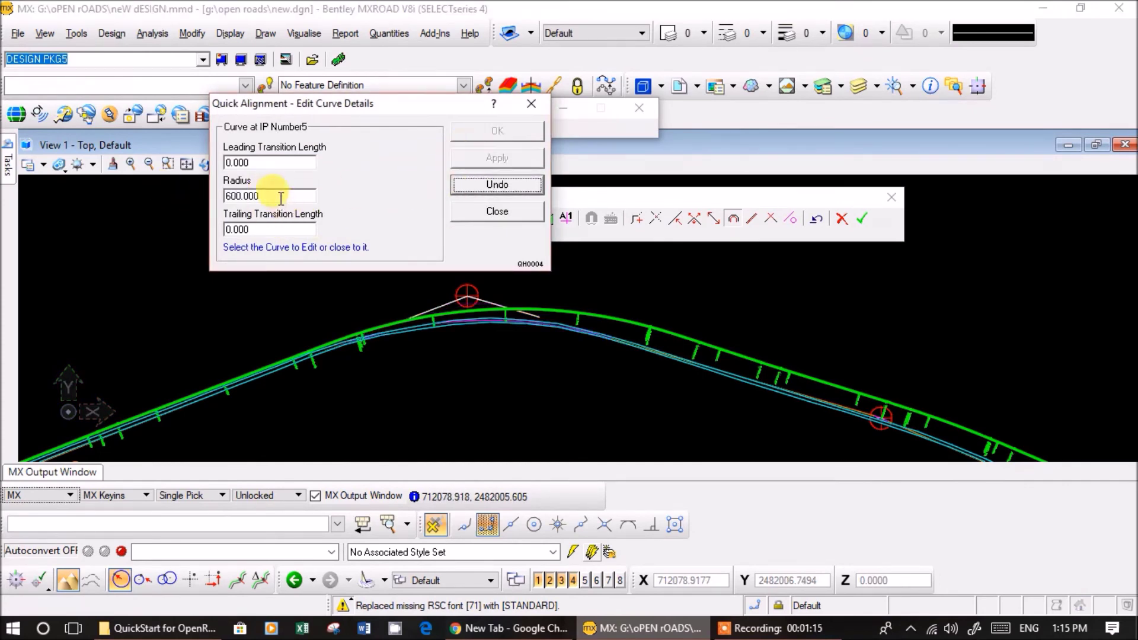
- Apply 90 leading and trailing transitions to the IP 5 curve and close the editor
{"action": "double_click", "coordinate": [240, 162]}
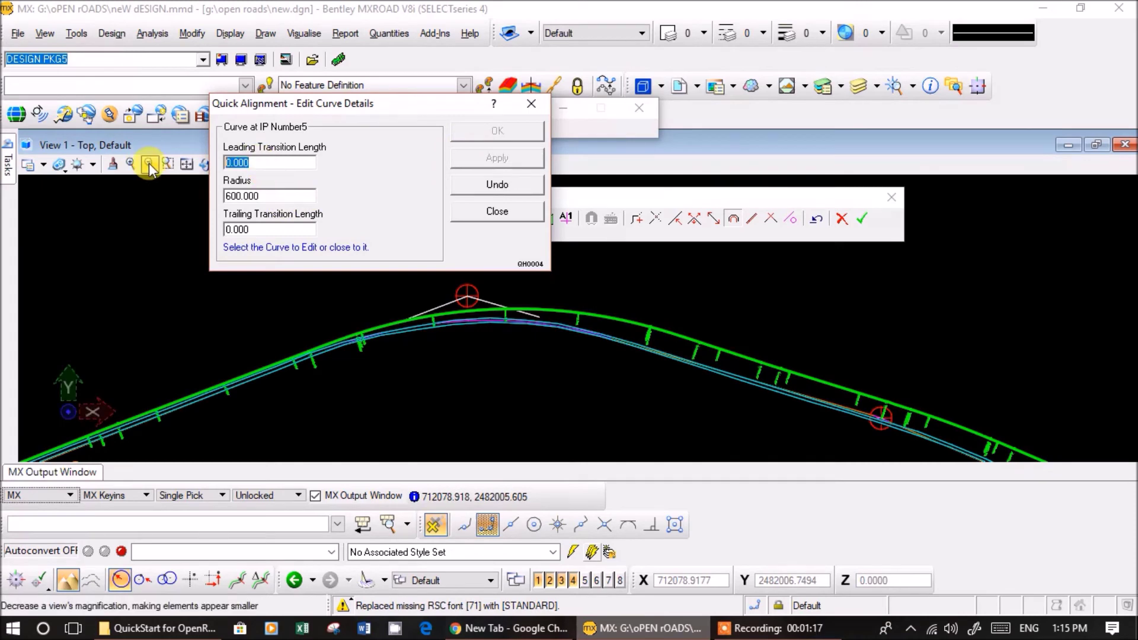
{"action": "type", "text": "90"}
{"action": "key", "text": "Tab"}
{"action": "key", "text": "Tab"}
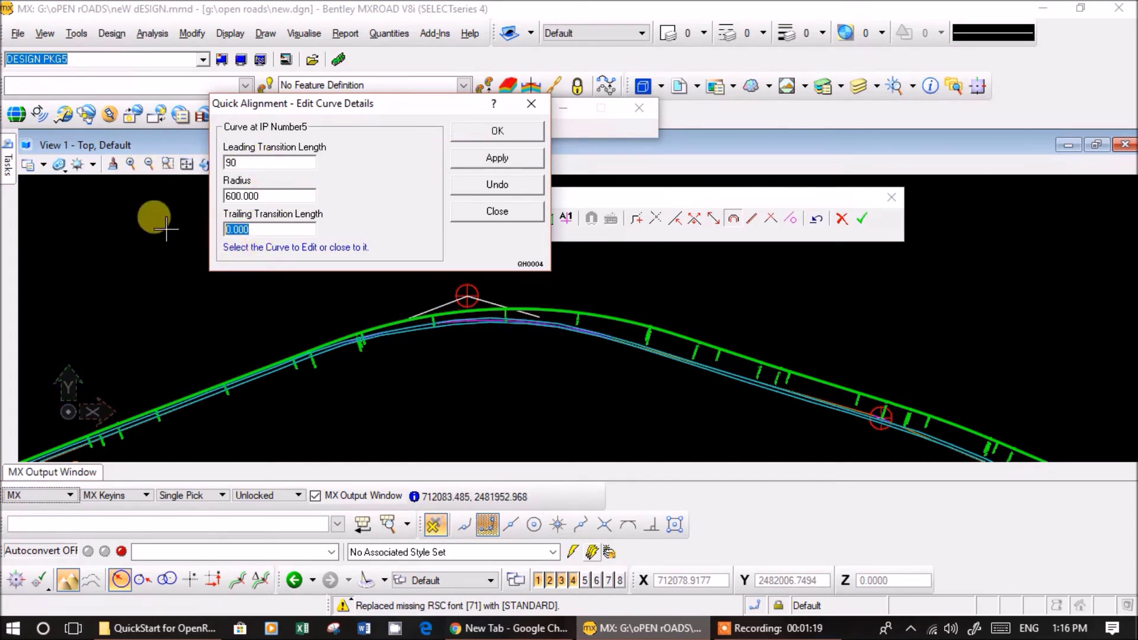
{"action": "type", "text": "90"}
{"action": "left_click", "coordinate": [477, 159]}
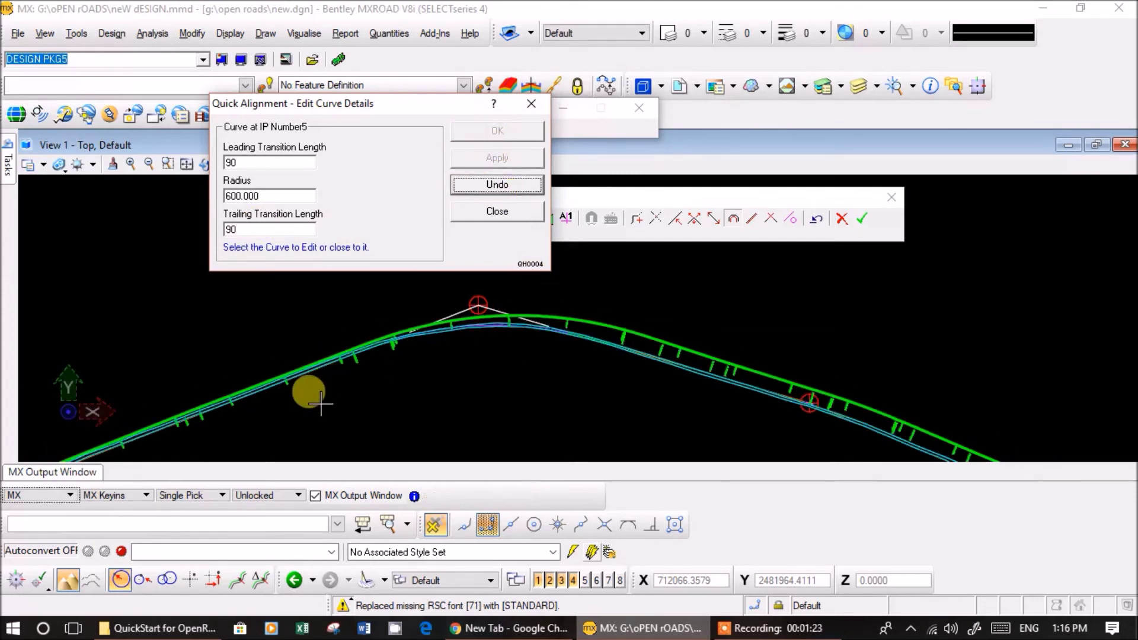
{"action": "middle_click_drag", "start_coordinate": [310, 394], "coordinate": [615, 365]}
{"action": "middle_click_drag", "start_coordinate": [851, 333], "coordinate": [610, 409]}
{"action": "left_click", "coordinate": [492, 230]}
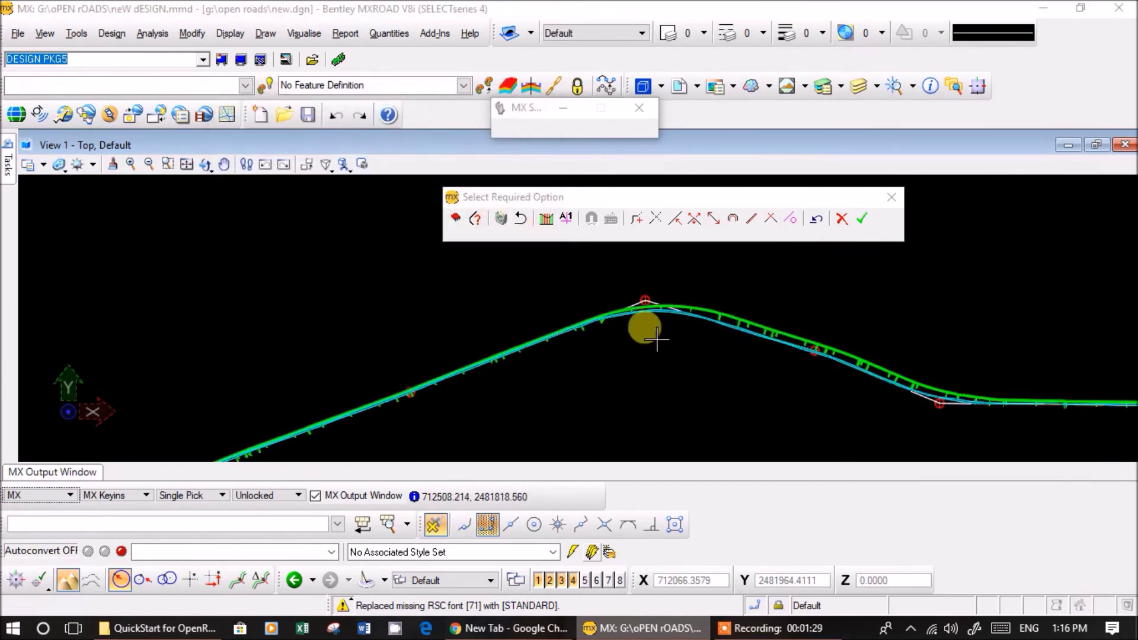
{"action": "scroll", "coordinate": [756, 346], "scroll_direction": "up", "scroll_amount": 3}
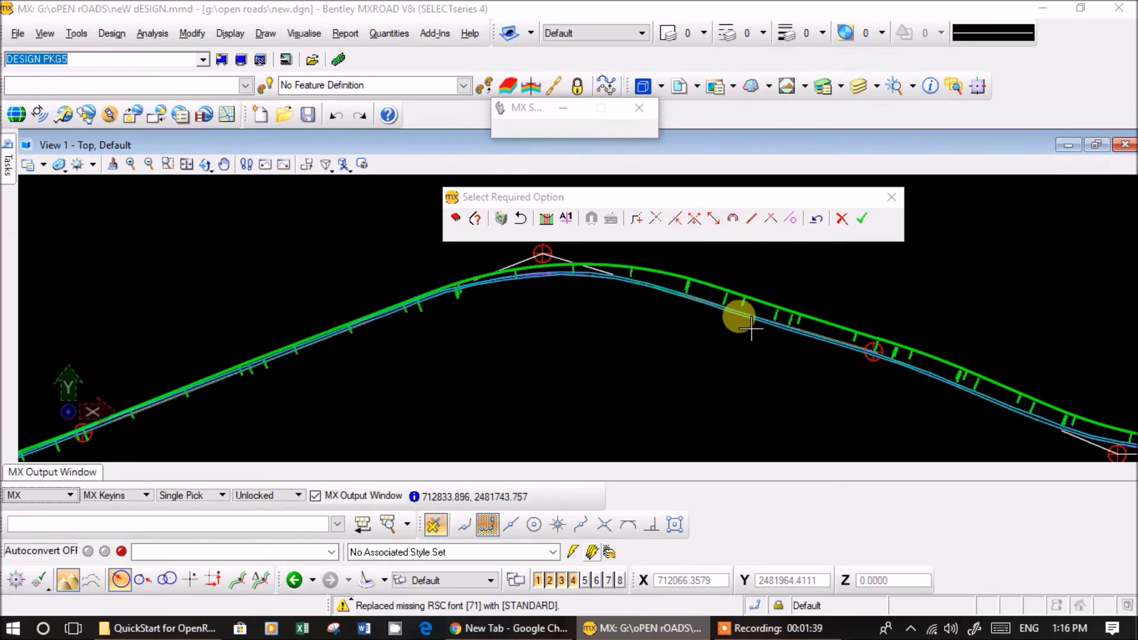
{"action": "left_click", "coordinate": [771, 224]}
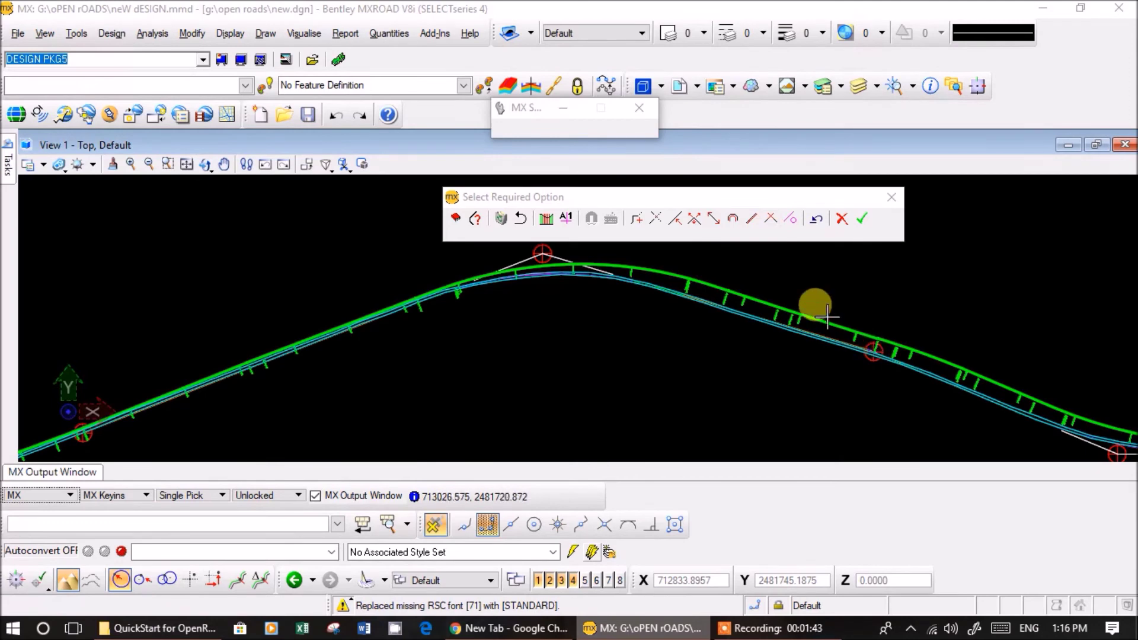
{"action": "left_click", "coordinate": [790, 220]}
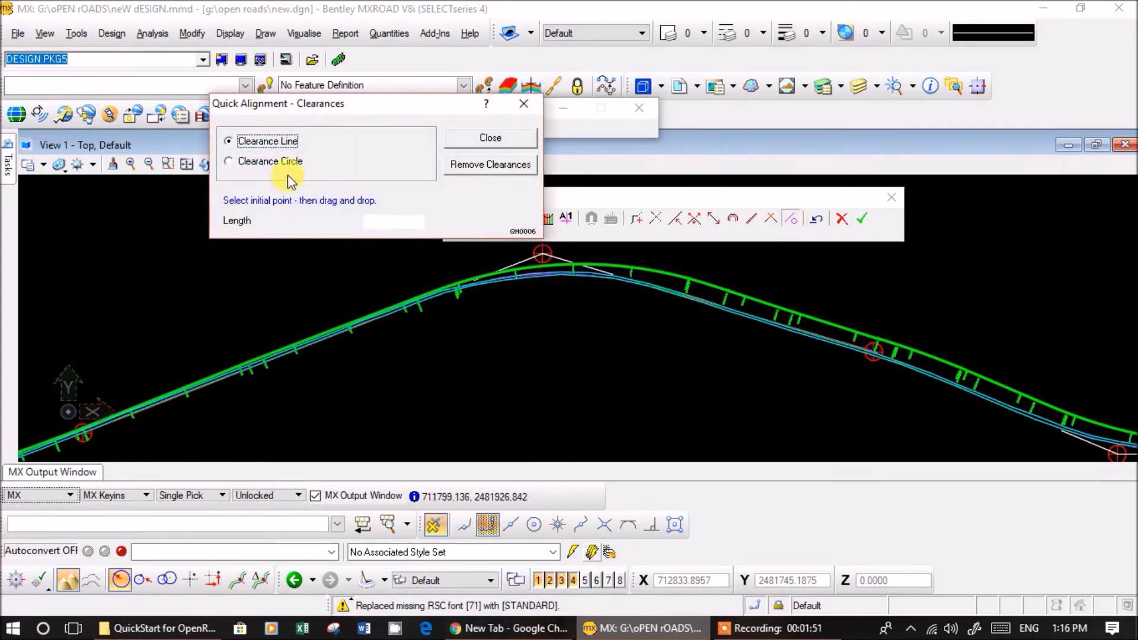
- Place a clearance circle around a point on the road
{"action": "left_click", "coordinate": [244, 163]}
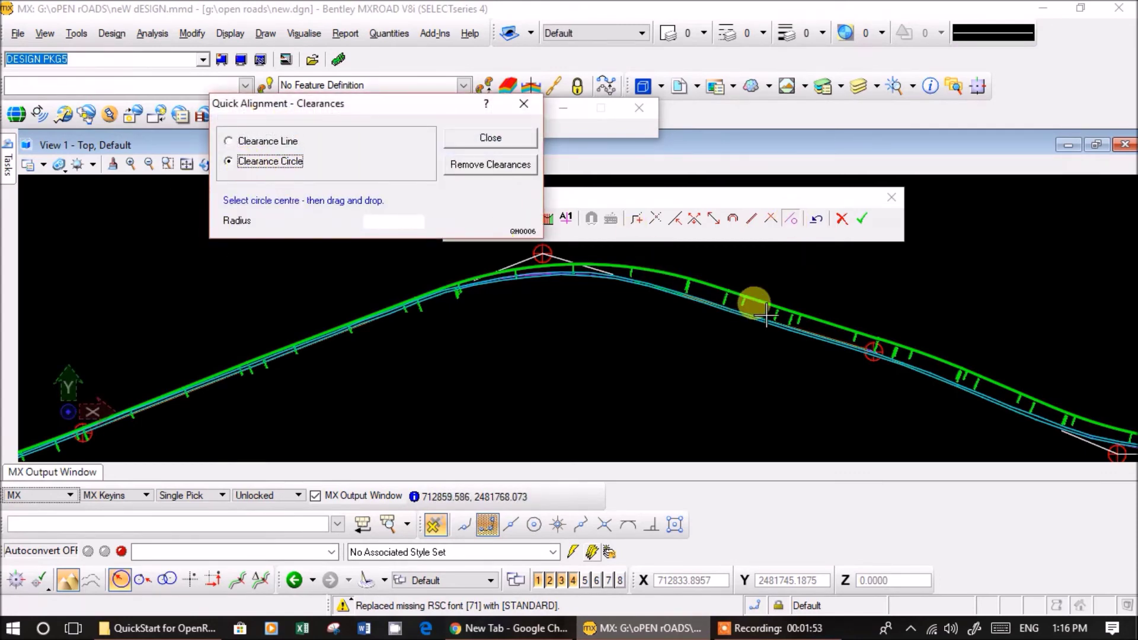
{"action": "scroll", "coordinate": [830, 355], "scroll_direction": "up", "scroll_amount": 2}
{"action": "scroll", "coordinate": [830, 354], "scroll_direction": "up", "scroll_amount": 3}
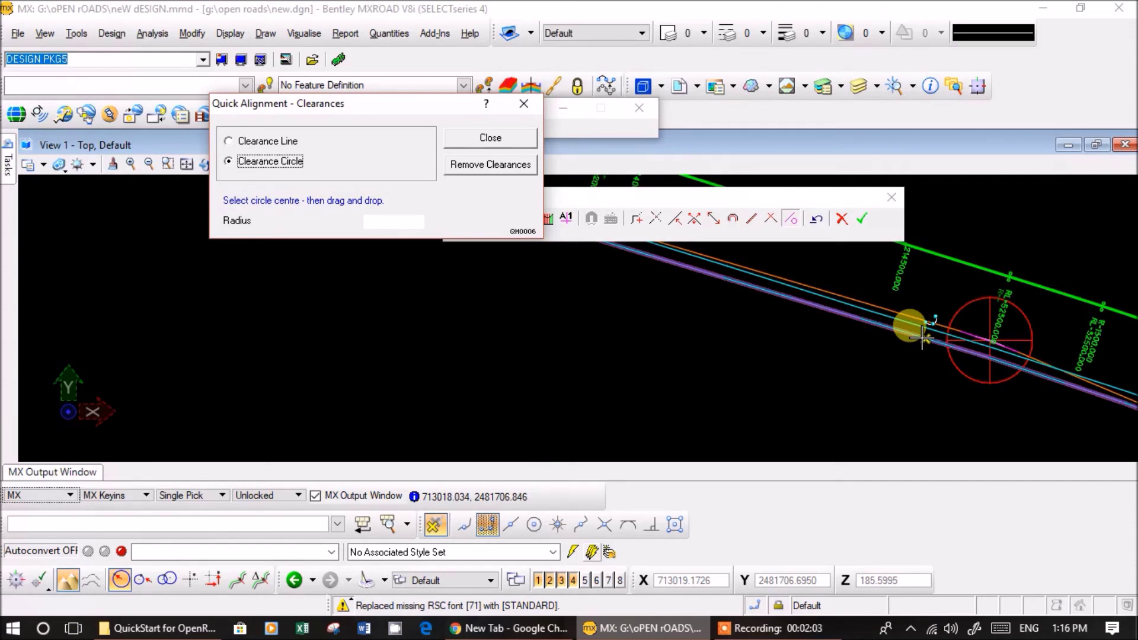
{"action": "left_click_drag", "start_coordinate": [923, 337], "coordinate": [979, 391]}
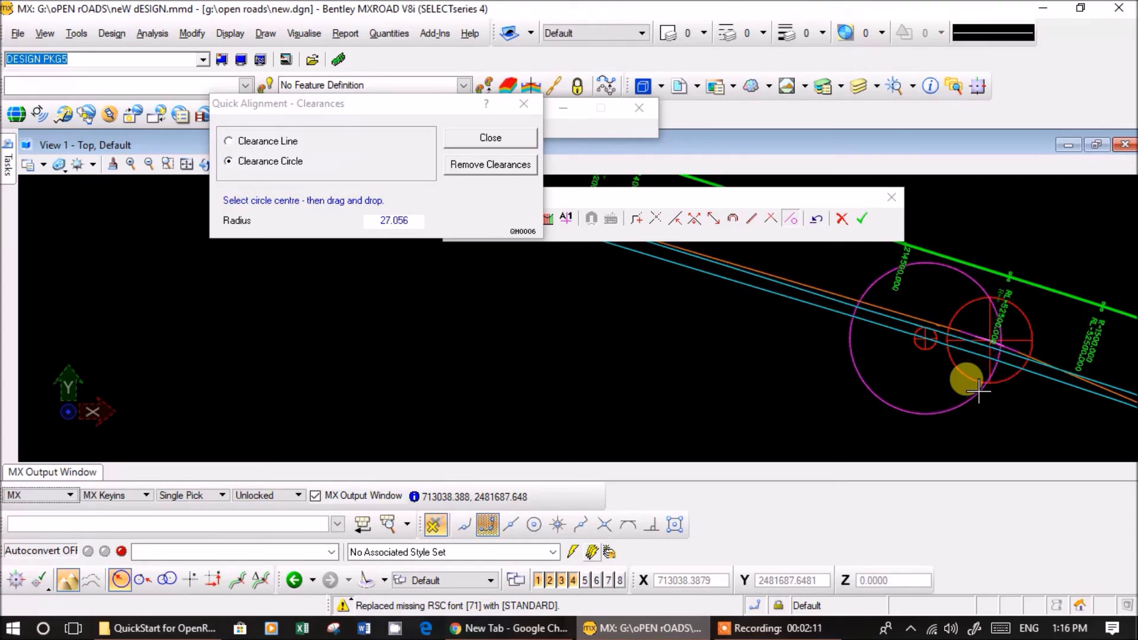
{"action": "left_click_drag", "start_coordinate": [975, 392], "coordinate": [962, 389]}
- Place a clearance circle of radius 18.374 at the next bend and close Clearances
{"action": "scroll", "coordinate": [762, 347], "scroll_direction": "down", "scroll_amount": 4}
{"action": "middle_click_drag", "start_coordinate": [528, 368], "coordinate": [640, 393]}
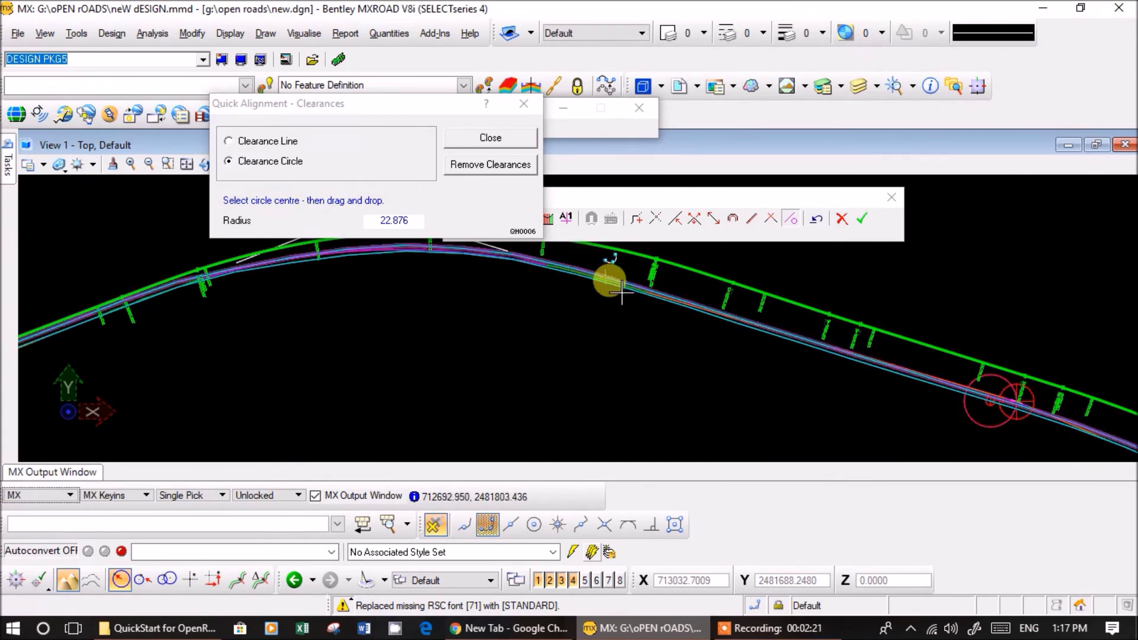
{"action": "scroll", "coordinate": [621, 290], "scroll_direction": "up", "scroll_amount": 3}
{"action": "left_click_drag", "start_coordinate": [635, 290], "coordinate": [657, 311]}
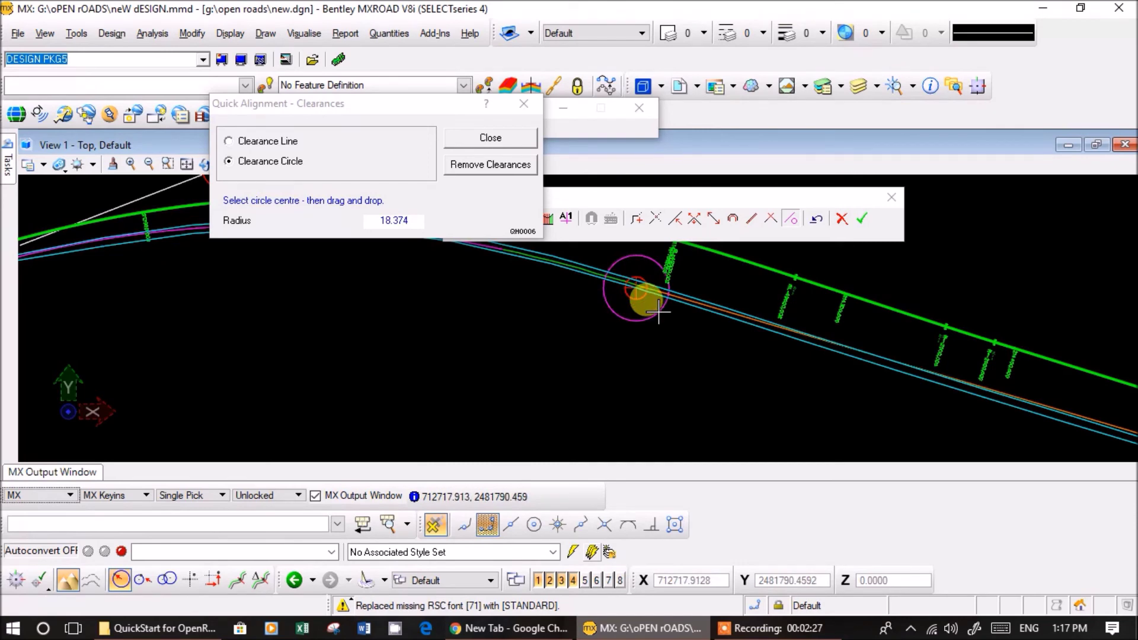
{"action": "left_click_drag", "start_coordinate": [658, 311], "coordinate": [657, 311]}
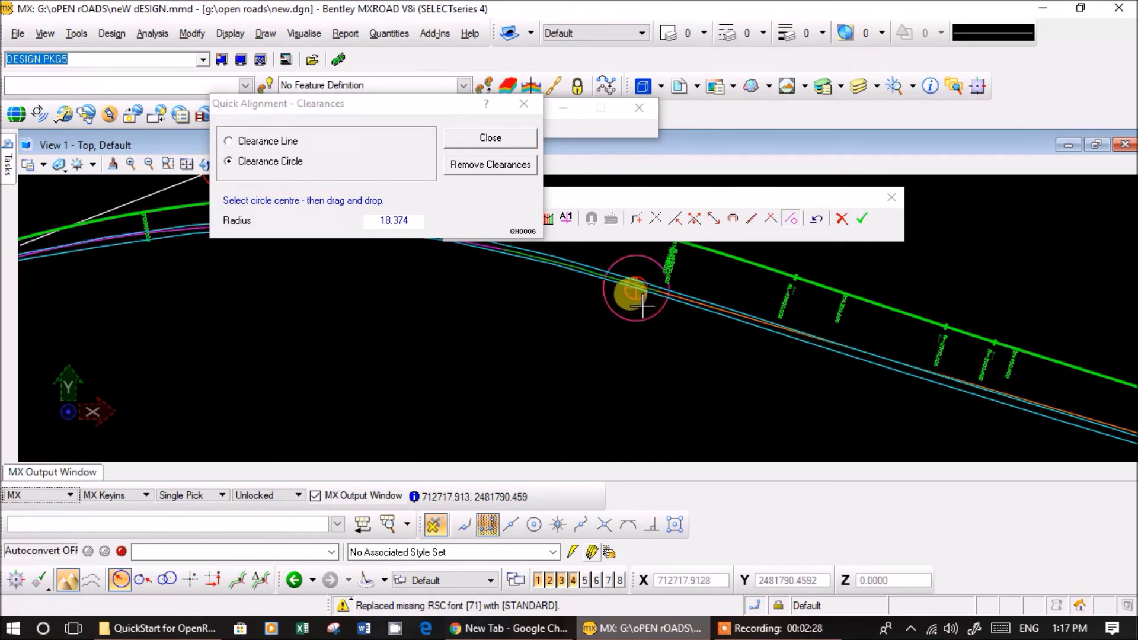
{"action": "left_click", "coordinate": [489, 139]}
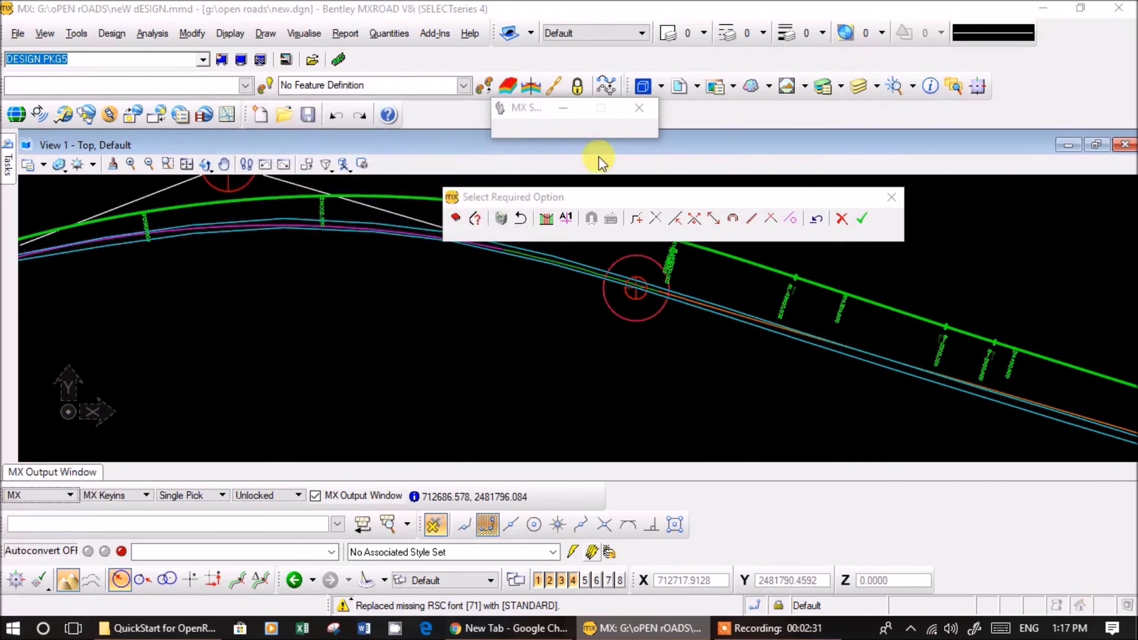
- Pick the alignment near the clearance circle and switch to Move IP mode
{"action": "left_click", "coordinate": [649, 286]}
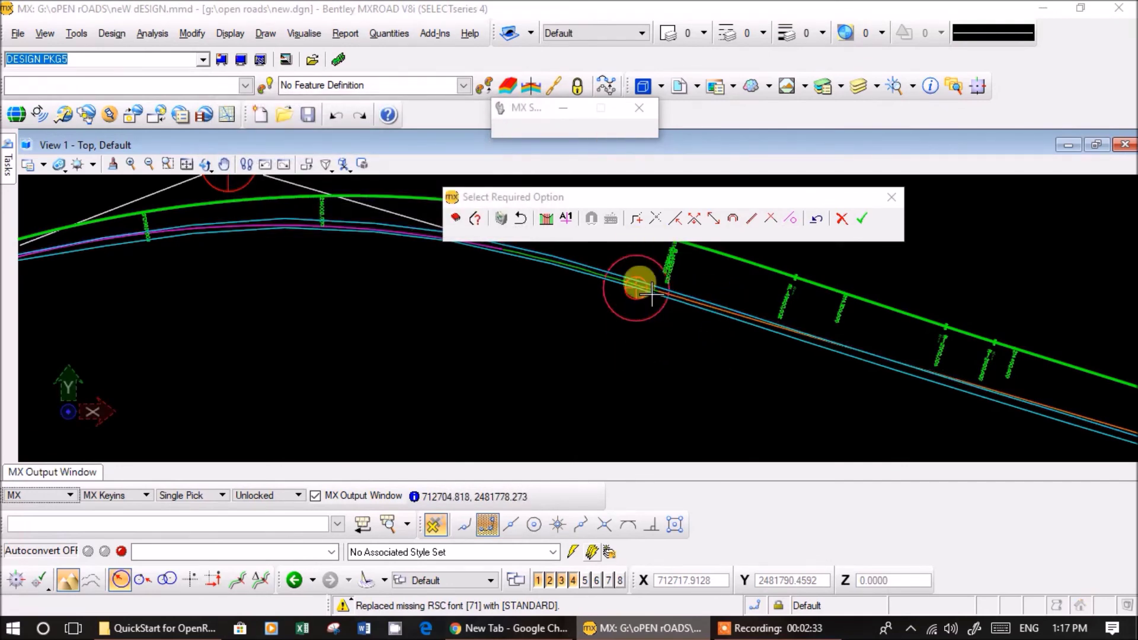
{"action": "left_click", "coordinate": [790, 226]}
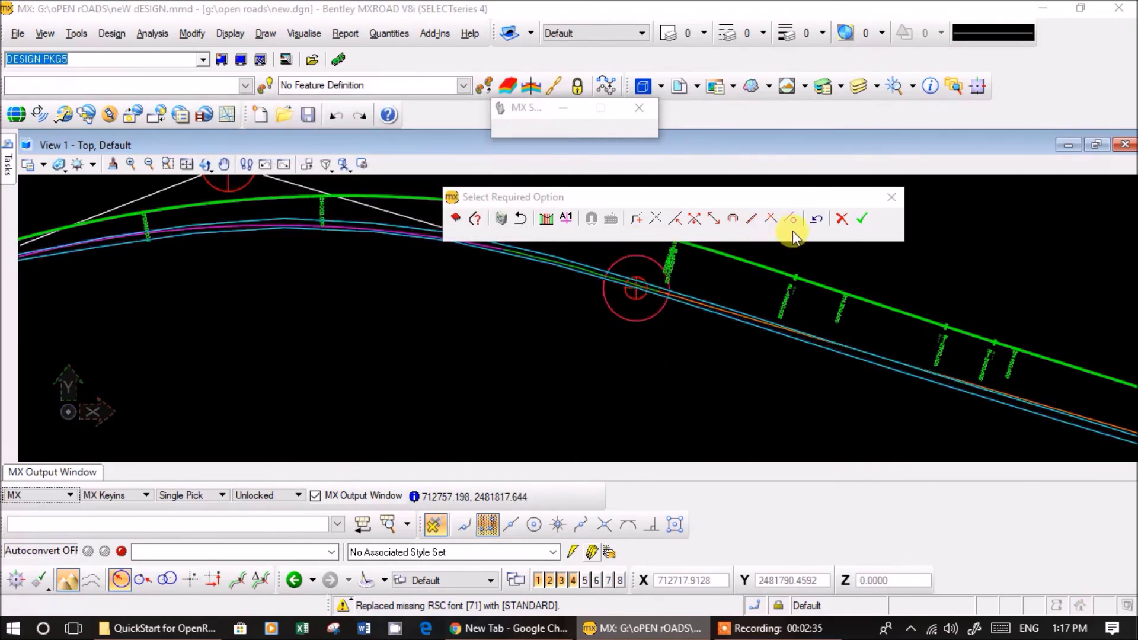
{"action": "left_click", "coordinate": [700, 219]}
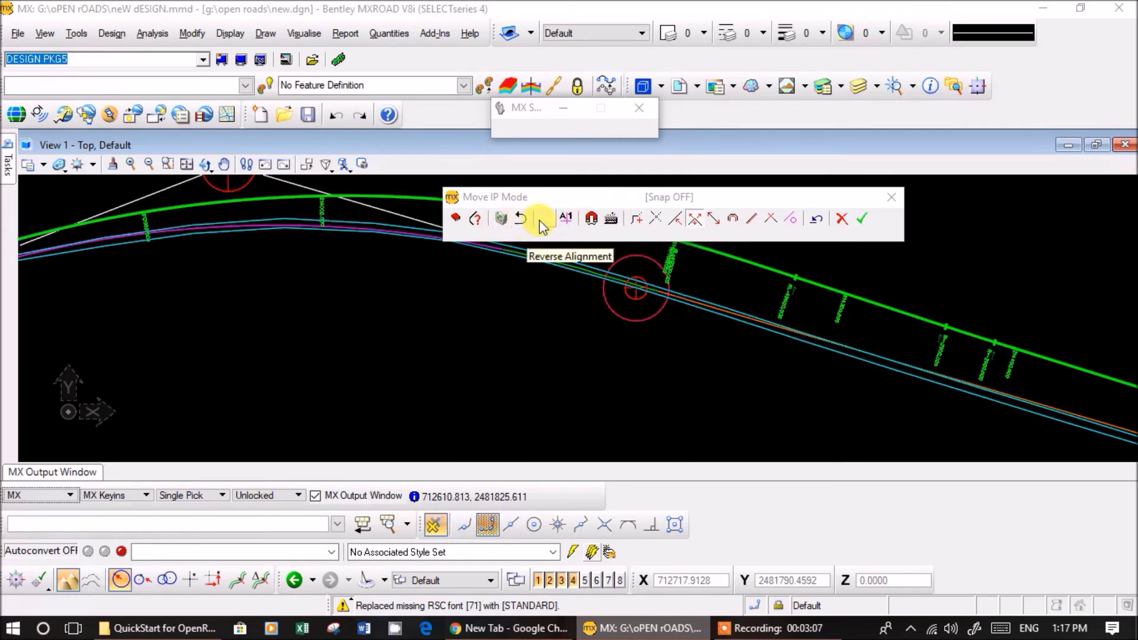
{"action": "scroll", "coordinate": [666, 279], "scroll_direction": "down", "scroll_amount": 5}
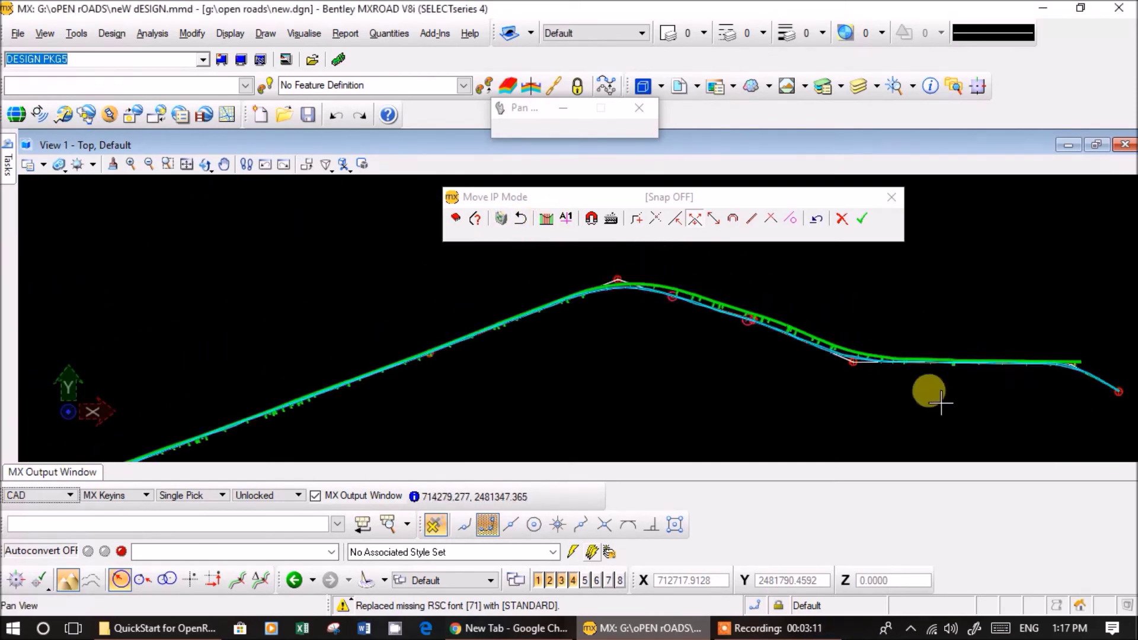
{"action": "middle_click_drag", "start_coordinate": [929, 393], "coordinate": [787, 385]}
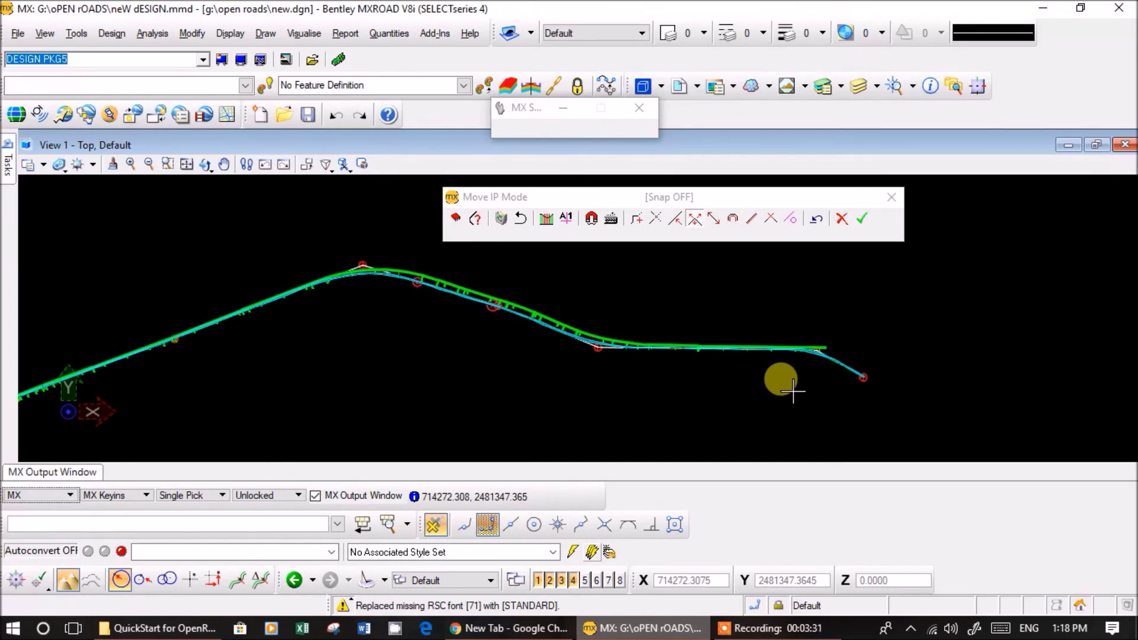
{"action": "left_click", "coordinate": [862, 221]}
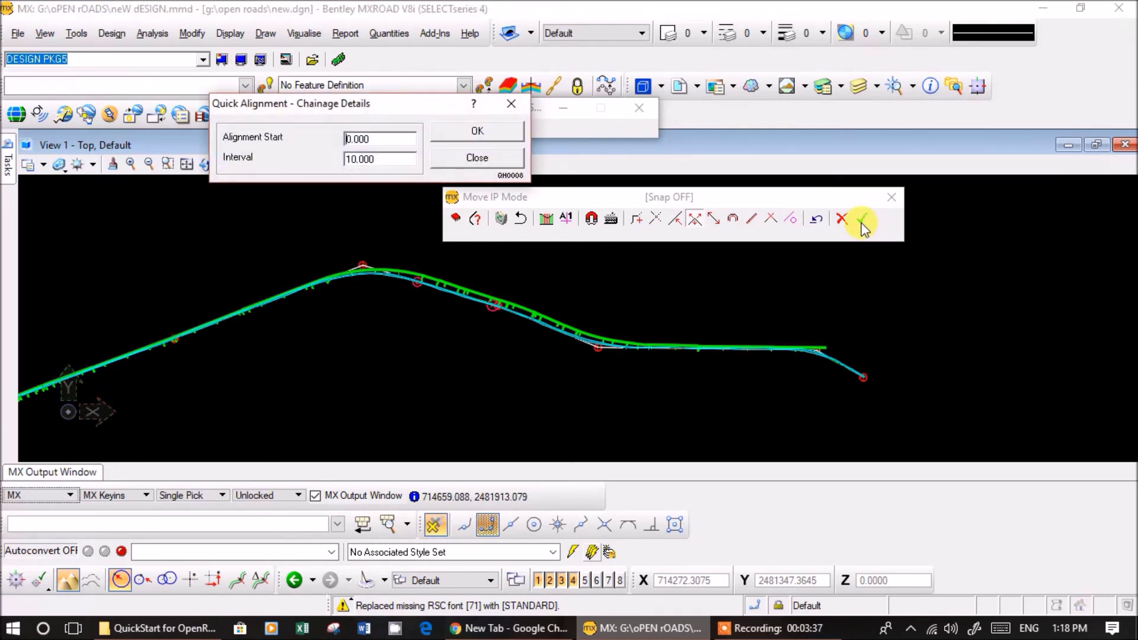
- Set the alignment start chainage to 1500
{"action": "double_click", "coordinate": [385, 138]}
{"action": "type", "text": "1500"}
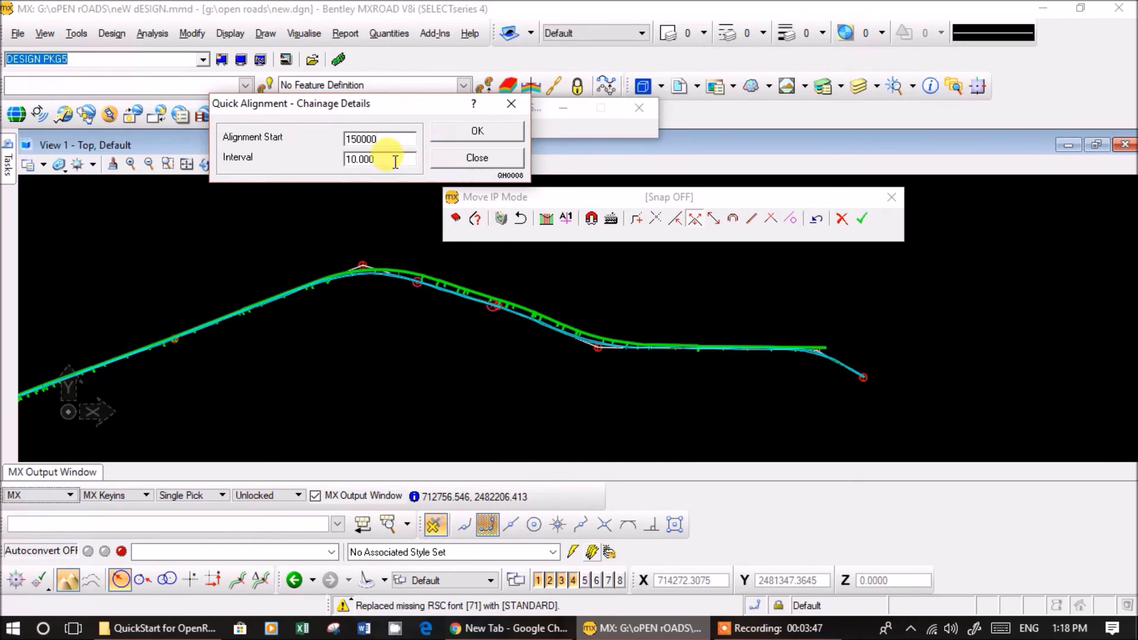
{"action": "left_click", "coordinate": [445, 135]}
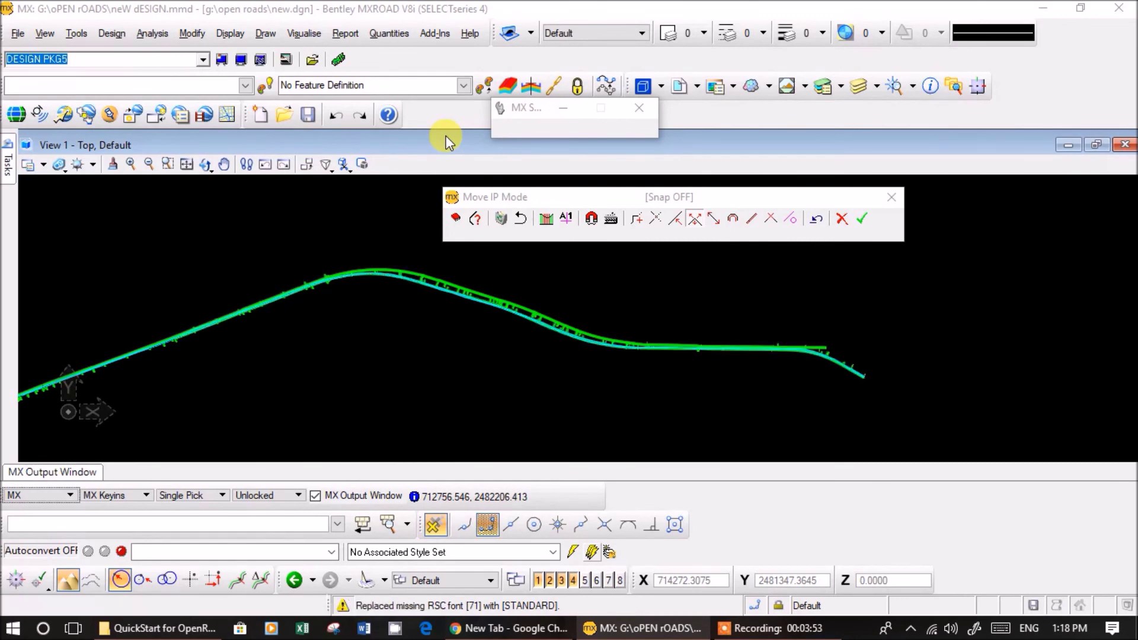
- Store the alignment in the DESIGN NEW model and view its east end
{"action": "left_click", "coordinate": [203, 58]}
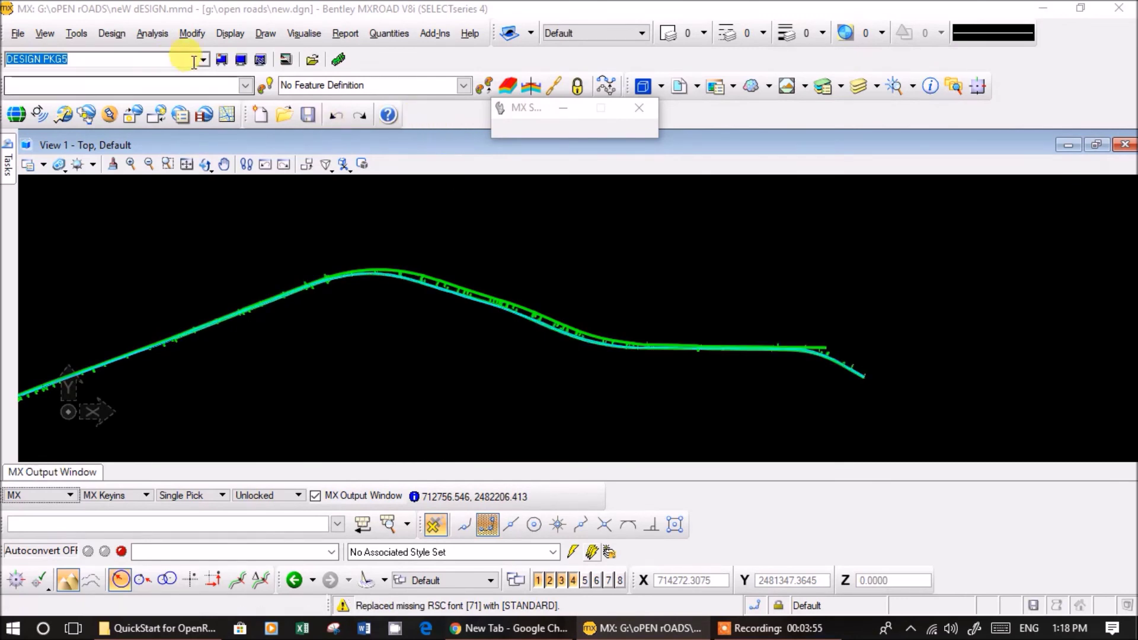
{"action": "left_click", "coordinate": [150, 75]}
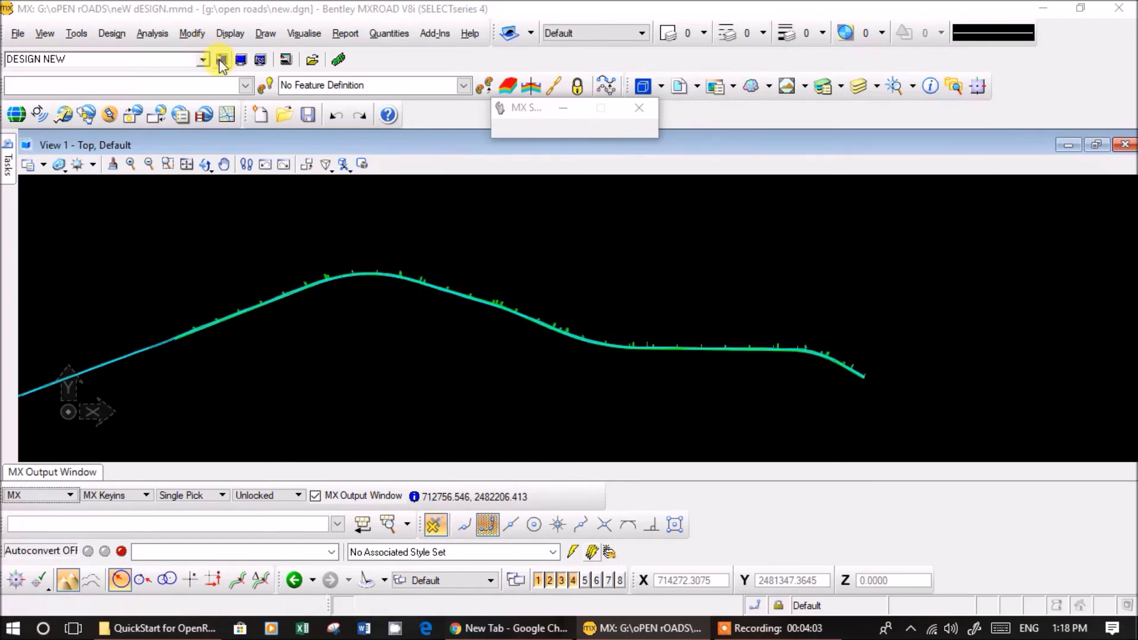
{"action": "scroll", "coordinate": [828, 355], "scroll_direction": "up", "scroll_amount": 5}
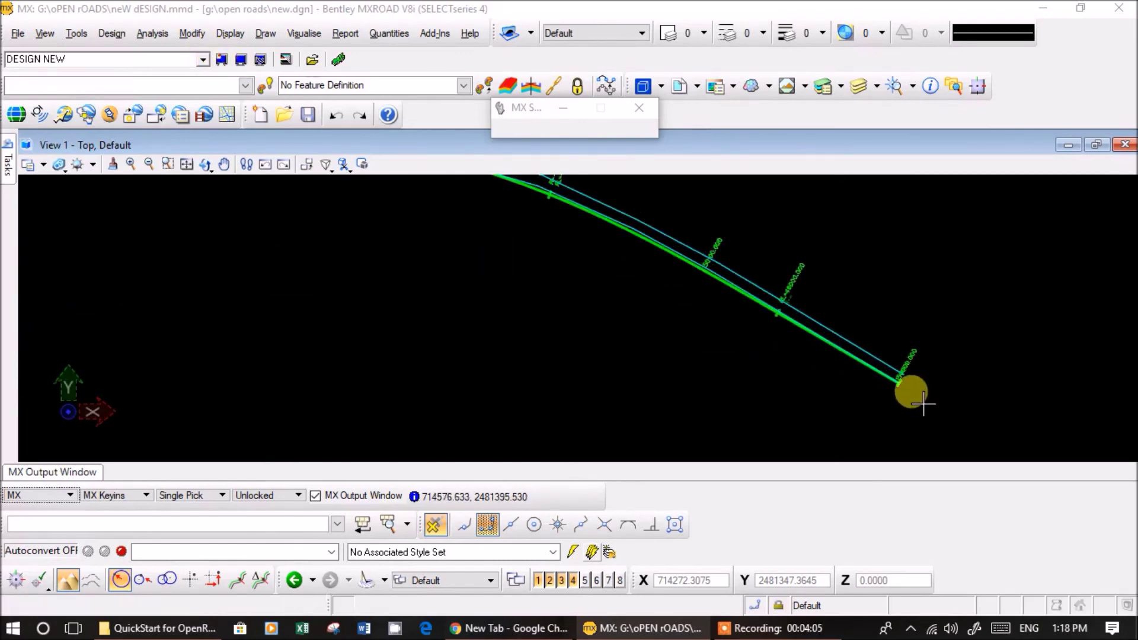
{"action": "scroll", "coordinate": [923, 405], "scroll_direction": "up", "scroll_amount": 4}
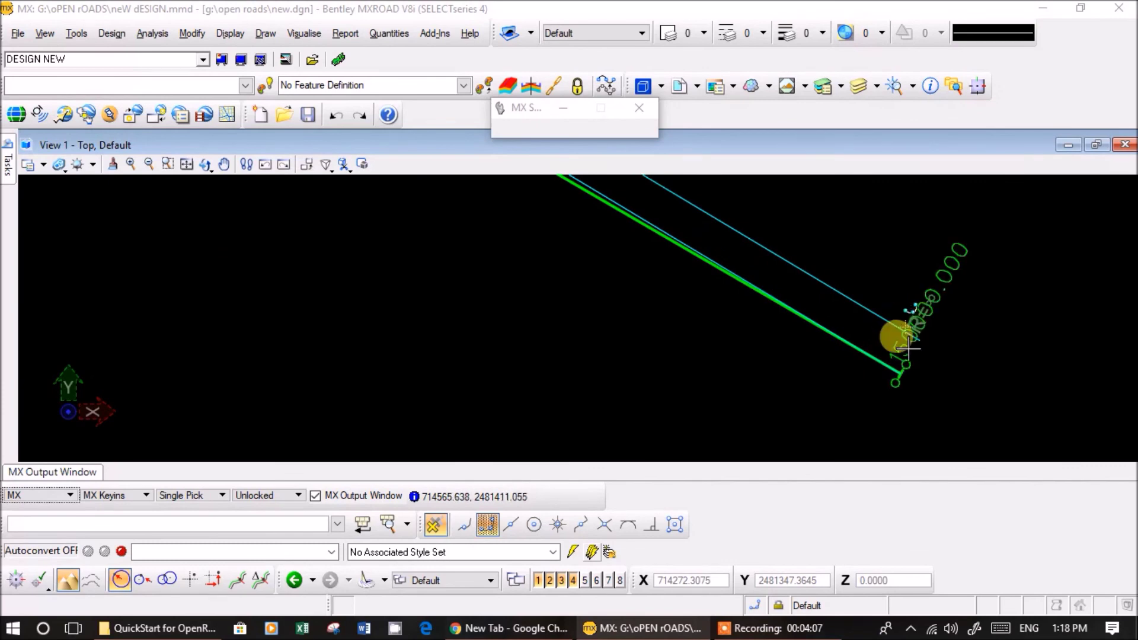
{"action": "scroll", "coordinate": [889, 341], "scroll_direction": "down", "scroll_amount": 2}
{"action": "middle_click_drag", "start_coordinate": [520, 271], "coordinate": [810, 407]}
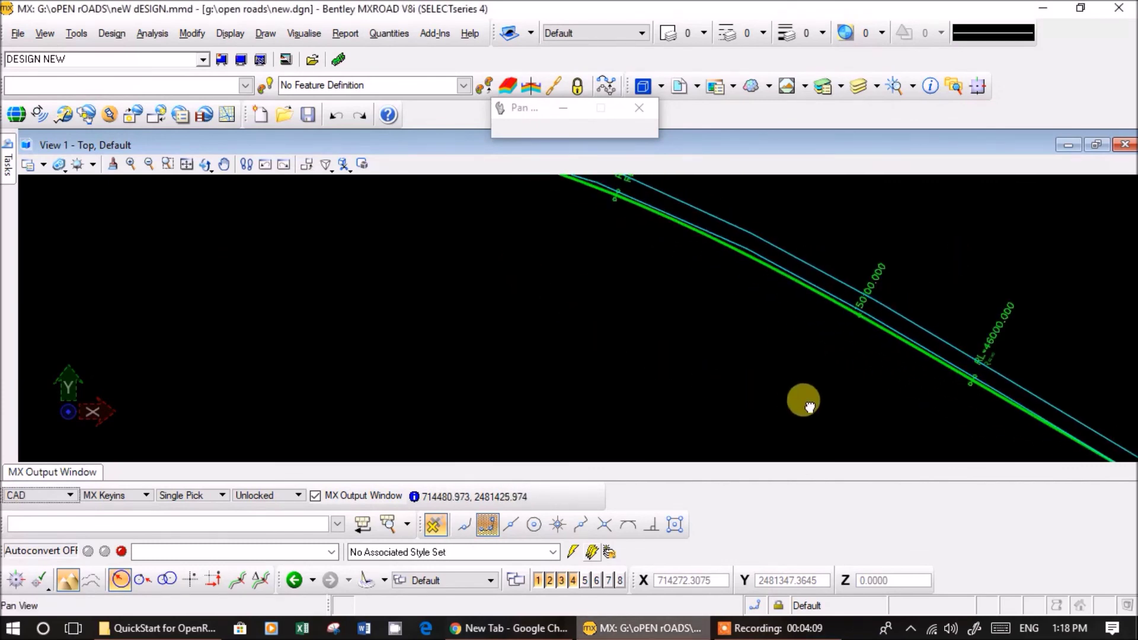
{"action": "right_click", "coordinate": [842, 379]}
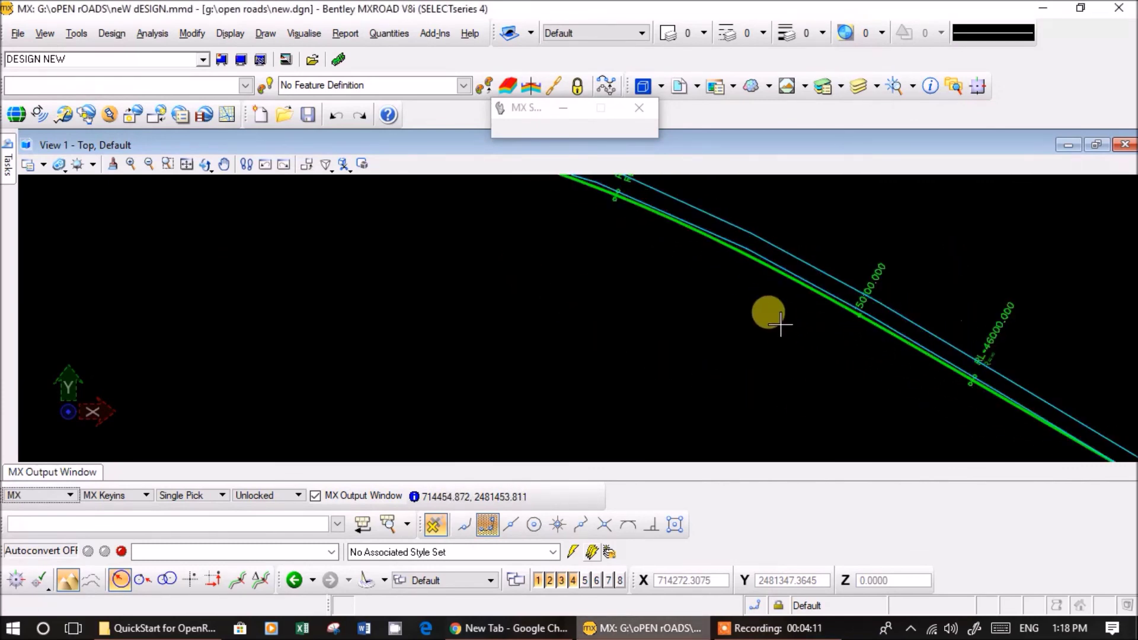
- Pan along the road to check the chainage labels toward the crest
{"action": "scroll", "coordinate": [780, 324], "scroll_direction": "down", "scroll_amount": 2}
{"action": "middle_click_drag", "start_coordinate": [457, 292], "coordinate": [804, 305]}
{"action": "scroll", "coordinate": [876, 267], "scroll_direction": "up", "scroll_amount": 3}
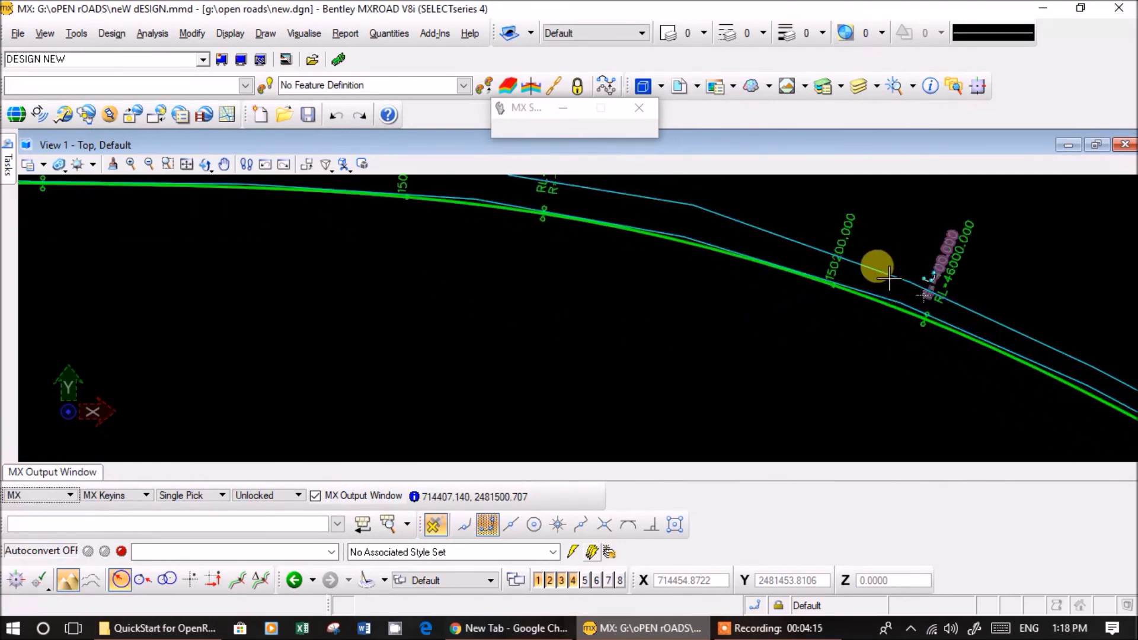
{"action": "scroll", "coordinate": [656, 264], "scroll_direction": "down", "scroll_amount": 3}
{"action": "middle_click_drag", "start_coordinate": [285, 325], "coordinate": [530, 347]}
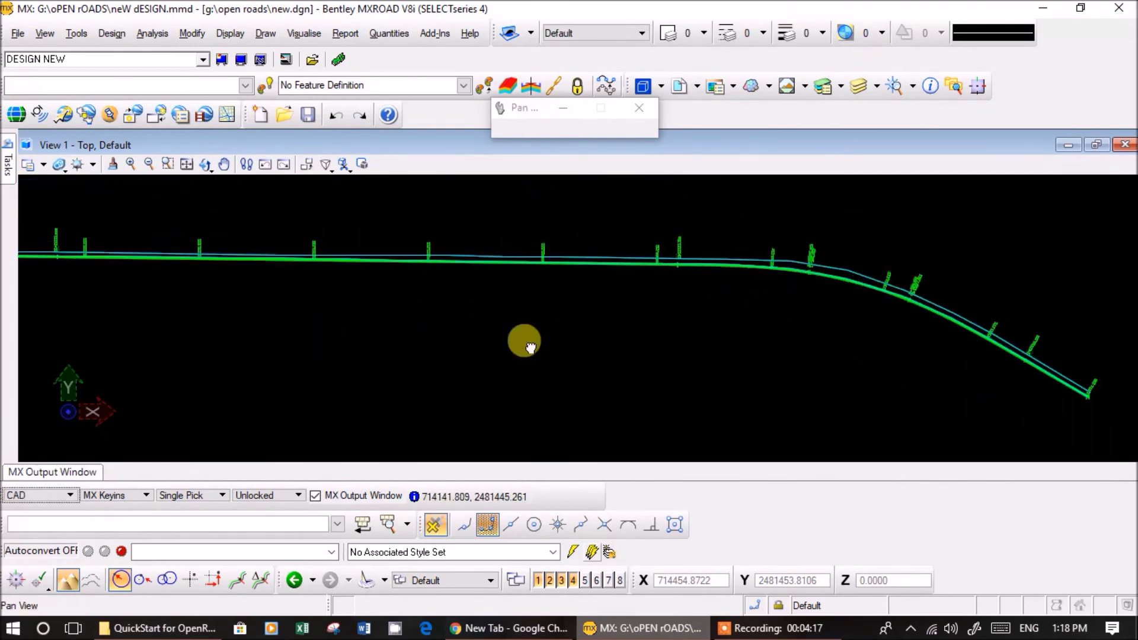
{"action": "scroll", "coordinate": [406, 285], "scroll_direction": "down", "scroll_amount": 3}
{"action": "middle_click_drag", "start_coordinate": [285, 330], "coordinate": [592, 379]}
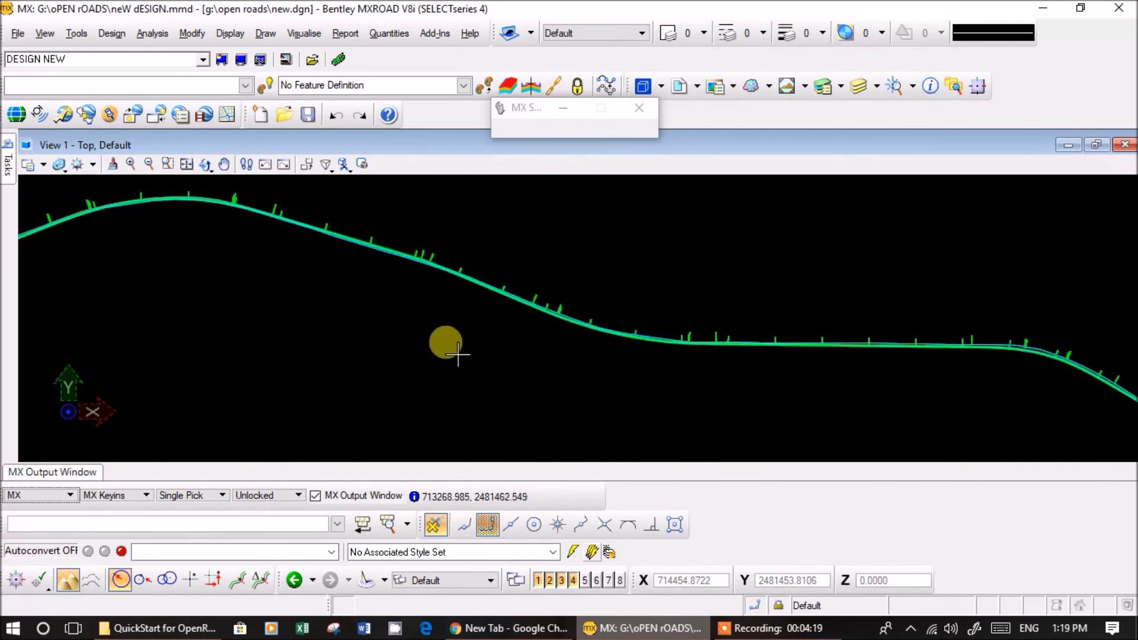
{"action": "middle_click_drag", "start_coordinate": [165, 330], "coordinate": [419, 361]}
{"action": "scroll", "coordinate": [474, 361], "scroll_direction": "down", "scroll_amount": 2}
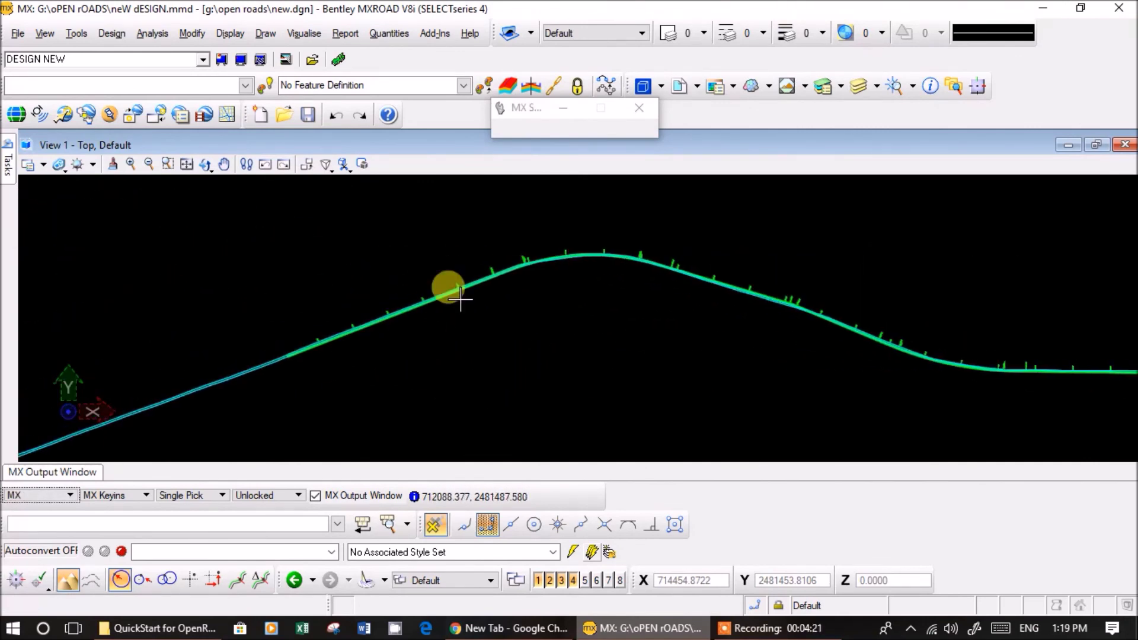
{"action": "left_click", "coordinate": [779, 619]}
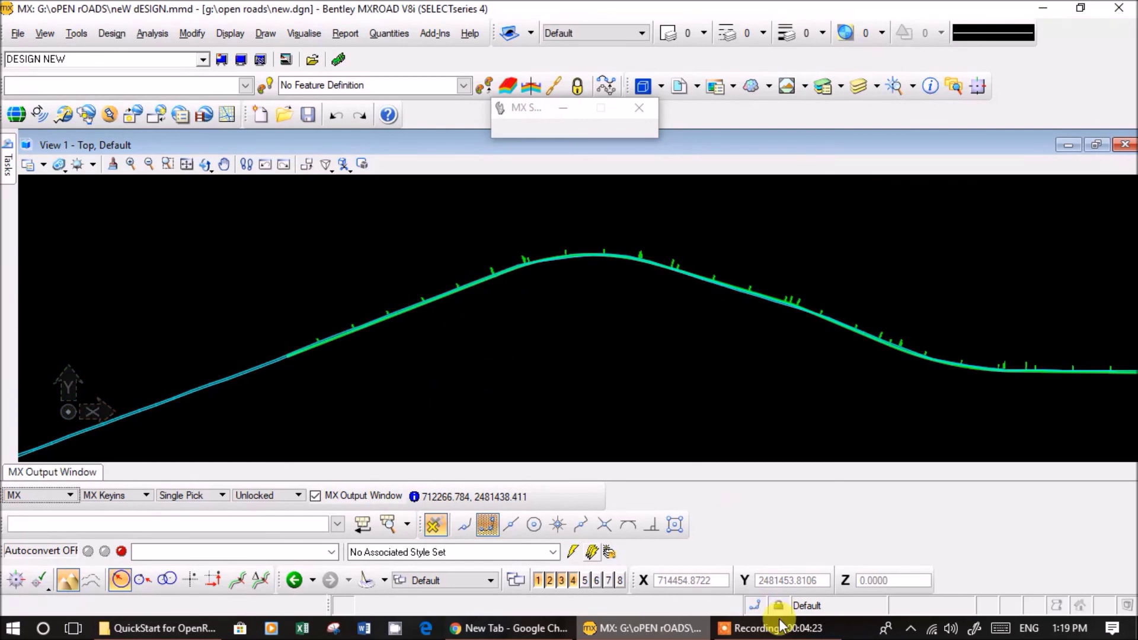